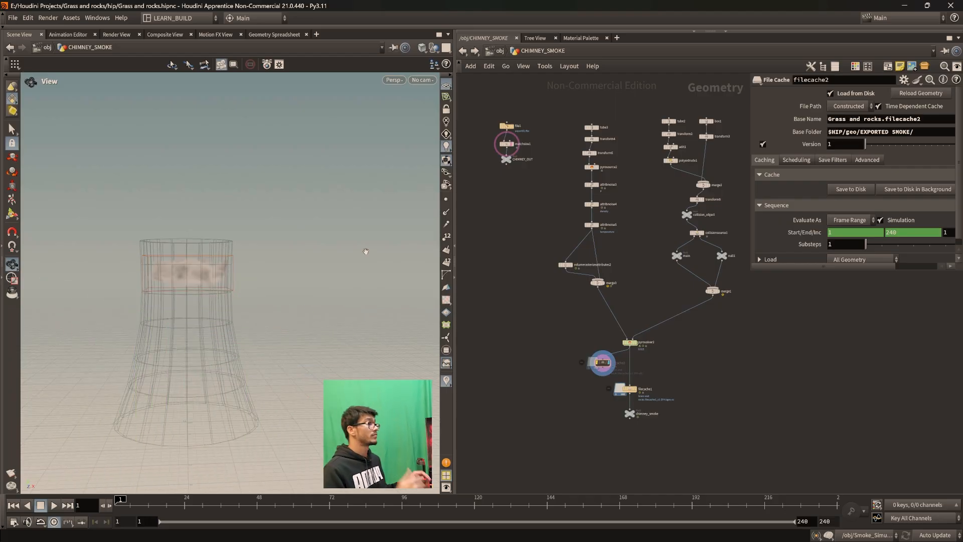
Step: Examine the smoke source branch, checking the parameters of pyrosource2 and the attribute noise nodes beneath it
{"action": "scroll", "coordinate": [564, 194], "scroll_direction": "up", "scroll_amount": 5}
{"action": "scroll", "coordinate": [571, 163], "scroll_direction": "down", "scroll_amount": 6}
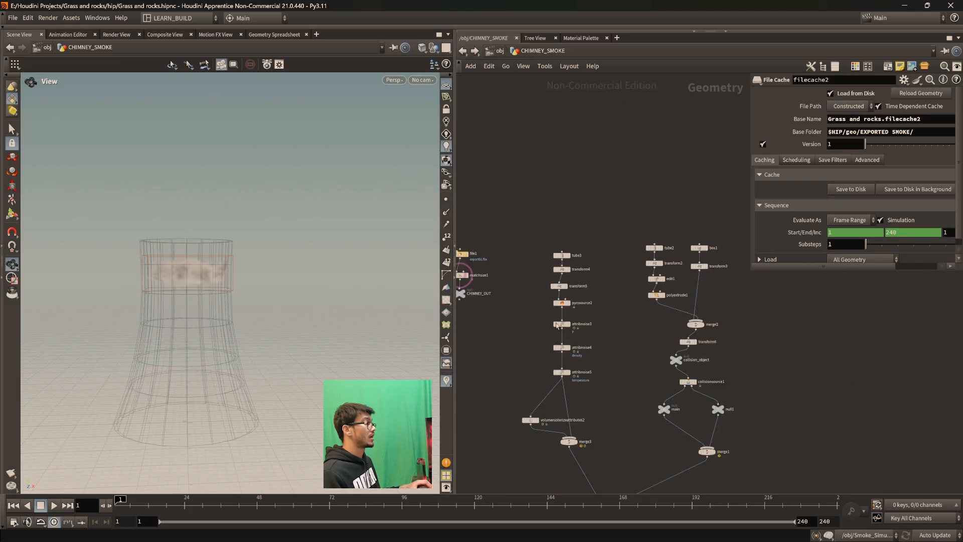
{"action": "key", "text": "h"}
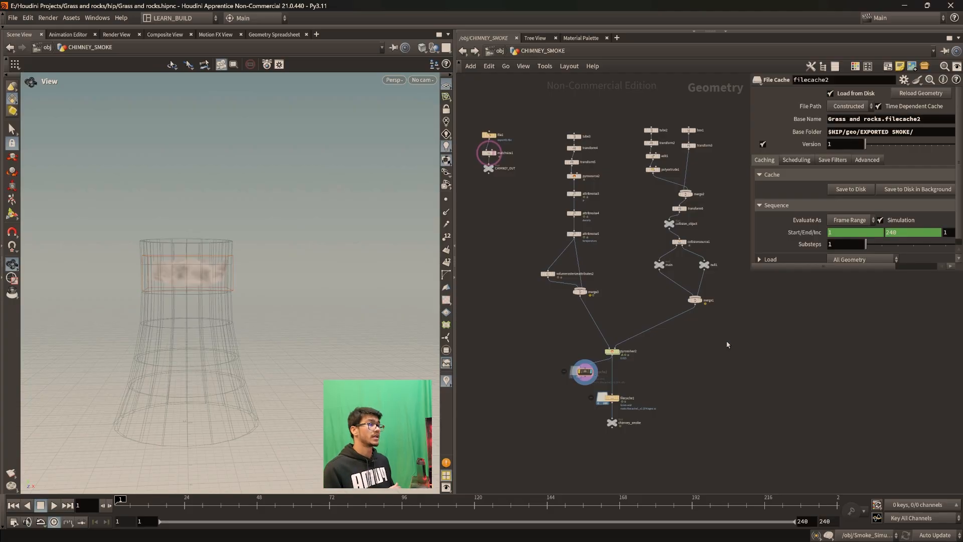
{"action": "scroll", "coordinate": [723, 346], "scroll_direction": "up", "scroll_amount": 6}
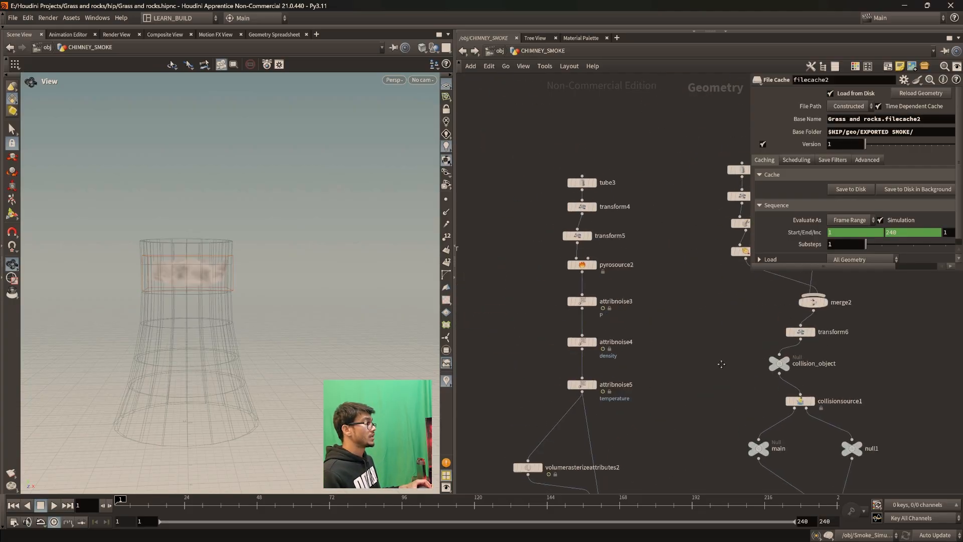
{"action": "middle_click_drag", "start_coordinate": [661, 329], "coordinate": [721, 339]}
{"action": "left_click", "coordinate": [589, 236]}
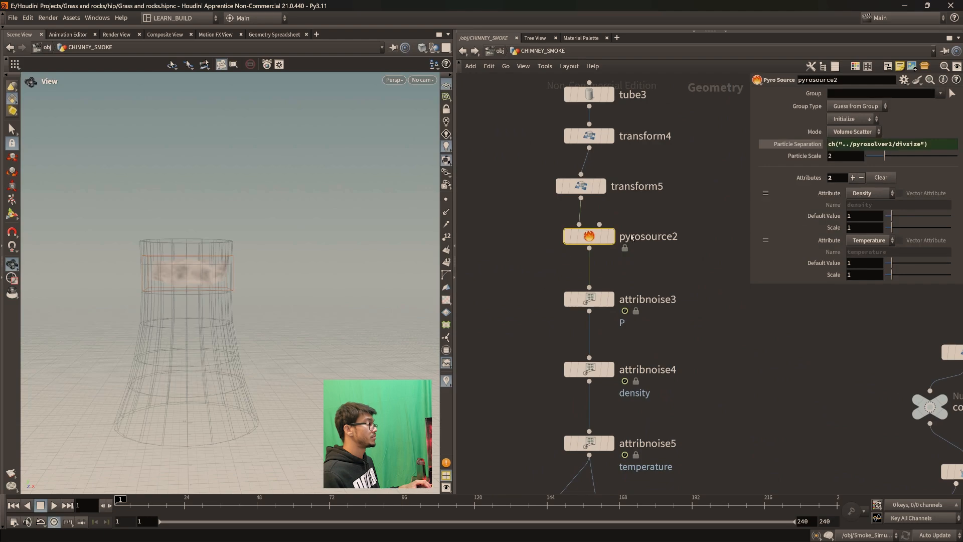
{"action": "left_click", "coordinate": [593, 306]}
{"action": "middle_click_drag", "start_coordinate": [687, 334], "coordinate": [670, 351]}
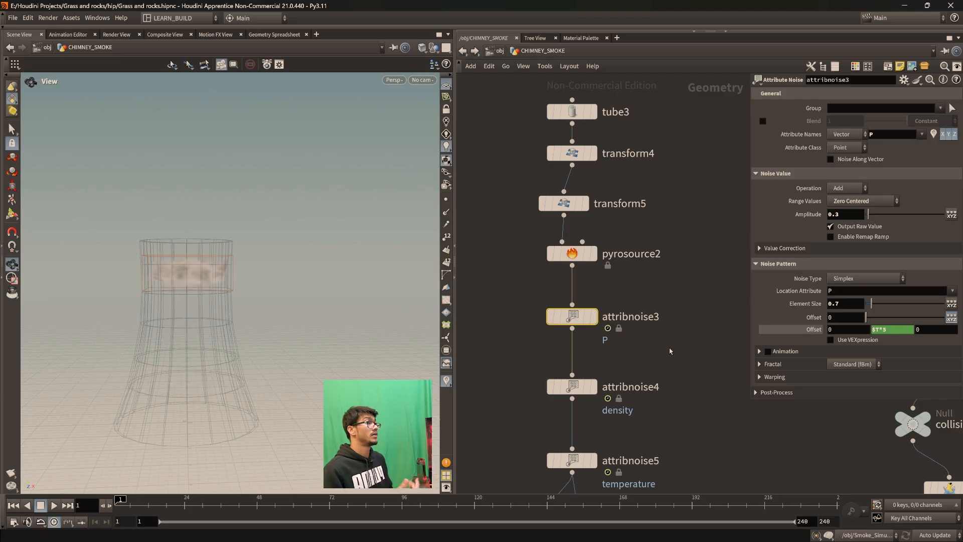
{"action": "left_click", "coordinate": [572, 254]}
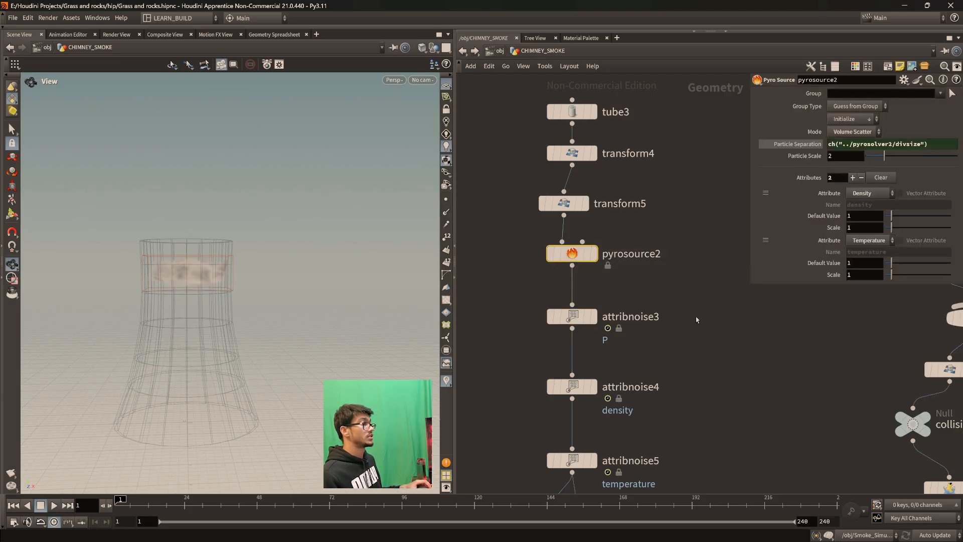
{"action": "middle_click_drag", "start_coordinate": [680, 351], "coordinate": [680, 310]}
{"action": "left_click", "coordinate": [572, 275]}
{"action": "left_click", "coordinate": [572, 345]}
{"action": "middle_click_drag", "start_coordinate": [680, 380], "coordinate": [690, 285]}
{"action": "left_click_drag", "start_coordinate": [685, 385], "coordinate": [518, 146]}
Step: Display the file1 node's export01.fbx chimney, frame it in the viewport and view it from several angles
{"action": "middle_click_drag", "start_coordinate": [495, 254], "coordinate": [727, 379]}
{"action": "middle_click_drag", "start_coordinate": [628, 357], "coordinate": [670, 405]}
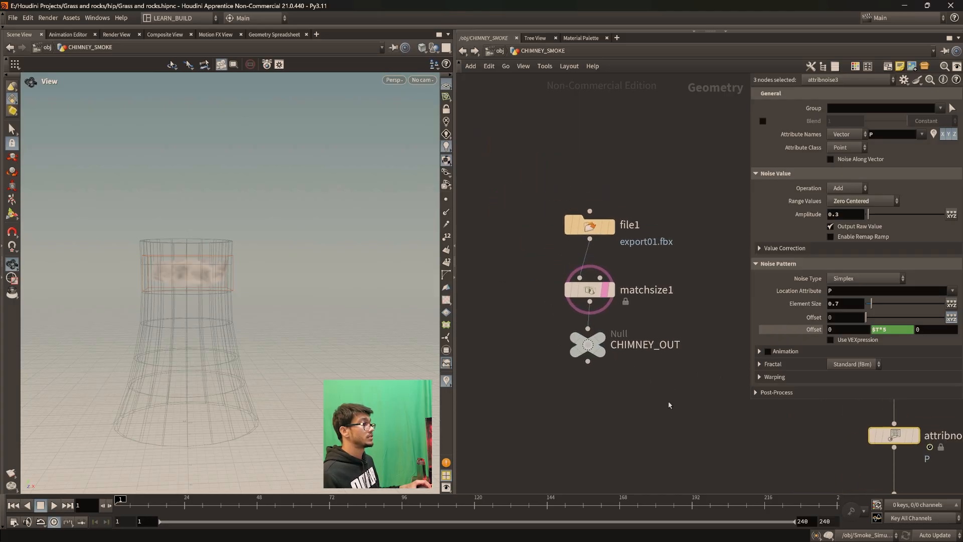
{"action": "left_click", "coordinate": [590, 226]}
{"action": "left_click_drag", "start_coordinate": [676, 260], "coordinate": [539, 186]}
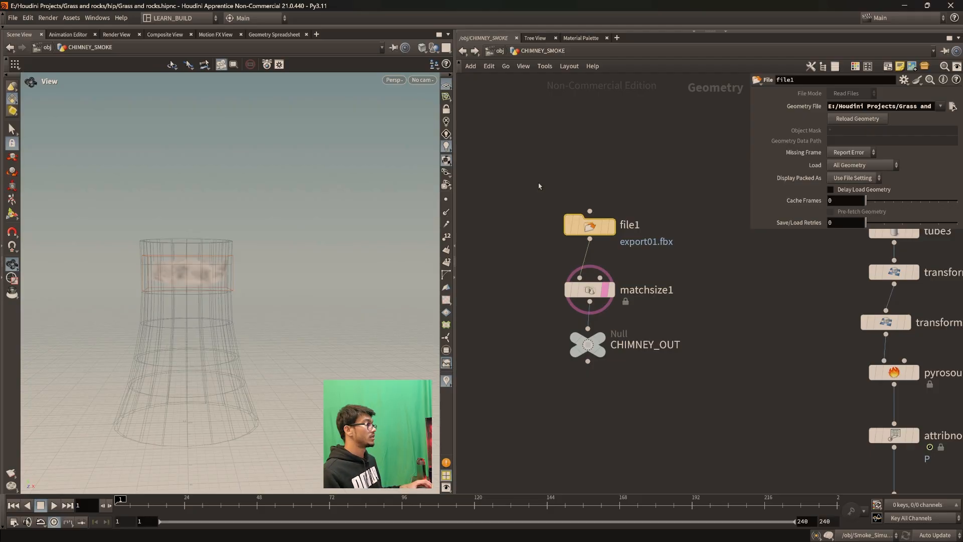
{"action": "left_click_drag", "start_coordinate": [558, 192], "coordinate": [691, 264]}
{"action": "middle_click_drag", "start_coordinate": [681, 261], "coordinate": [664, 268]}
{"action": "left_click_drag", "start_coordinate": [670, 265], "coordinate": [590, 244]}
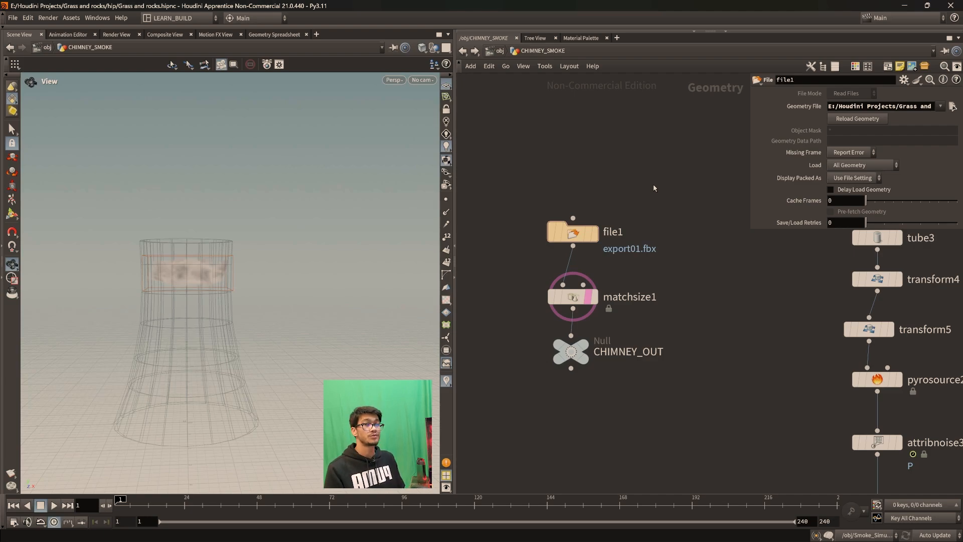
{"action": "left_click", "coordinate": [595, 232]}
{"action": "key", "text": "f"}
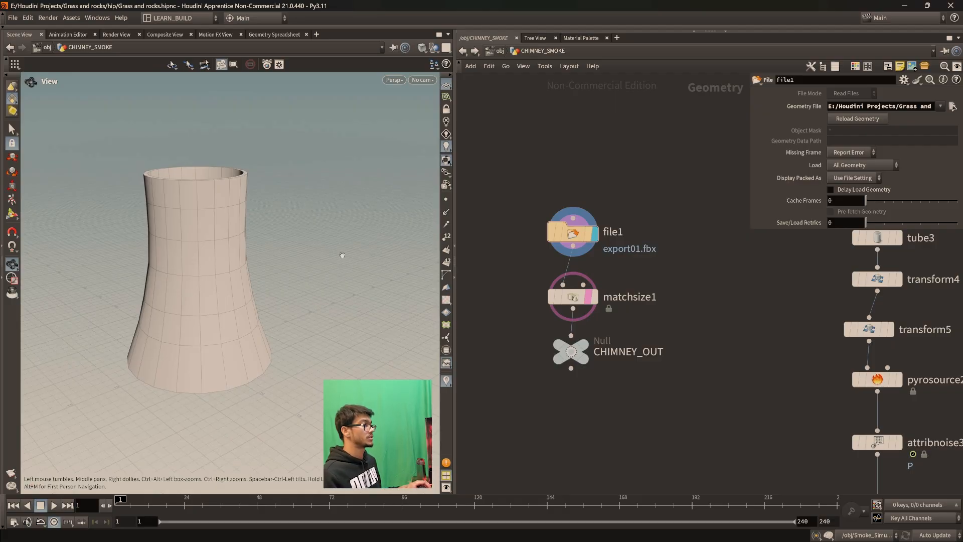
{"action": "scroll", "coordinate": [206, 312], "scroll_direction": "up", "scroll_amount": 2}
{"action": "left_click_drag", "start_coordinate": [206, 312], "coordinate": [251, 333]}
{"action": "scroll", "coordinate": [251, 333], "scroll_direction": "down", "scroll_amount": 2}
{"action": "middle_click_drag", "start_coordinate": [251, 335], "coordinate": [237, 369]}
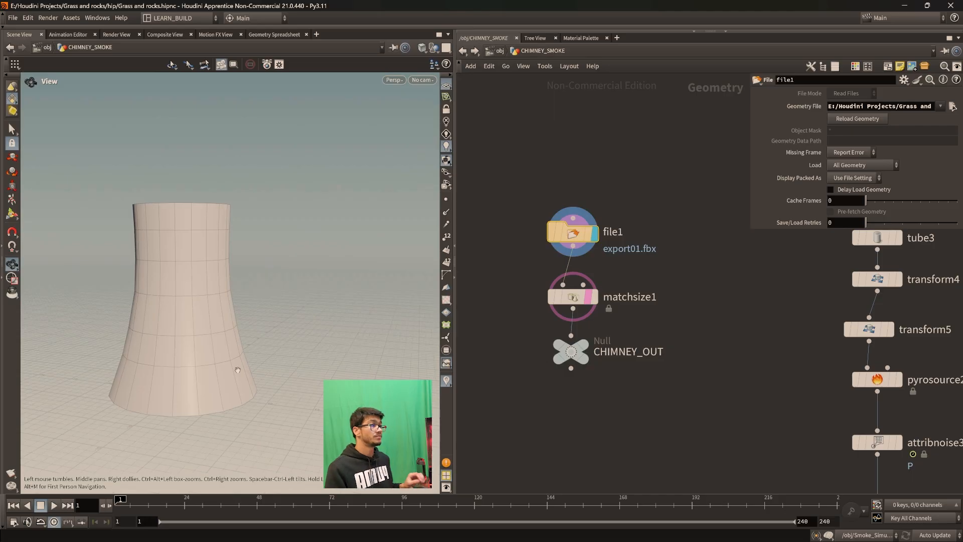
{"action": "left_click_drag", "start_coordinate": [210, 306], "coordinate": [193, 268]}
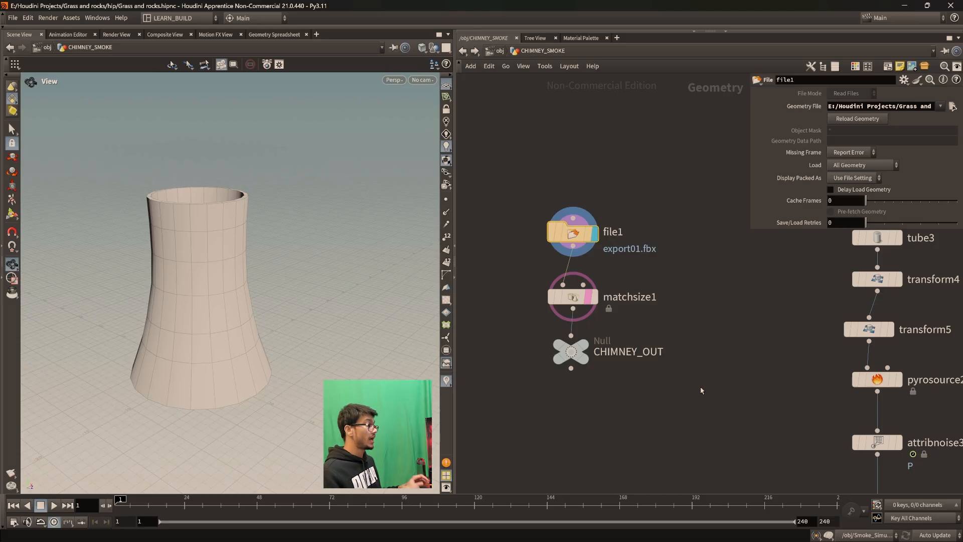
Step: Inspect the matchsize1 parameters and check the imported chimney's base against the ground grid
{"action": "left_click_drag", "start_coordinate": [505, 262], "coordinate": [537, 284]}
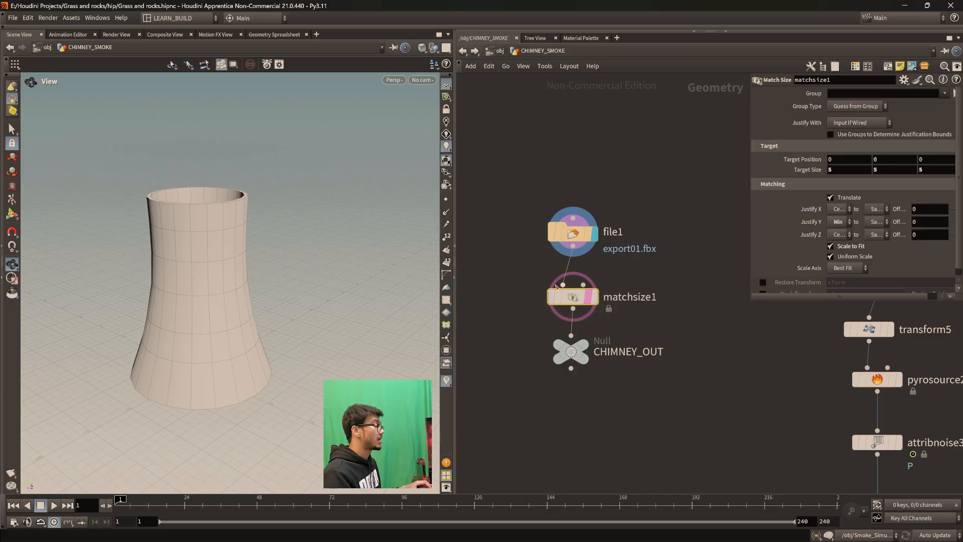
{"action": "left_click", "coordinate": [697, 282]}
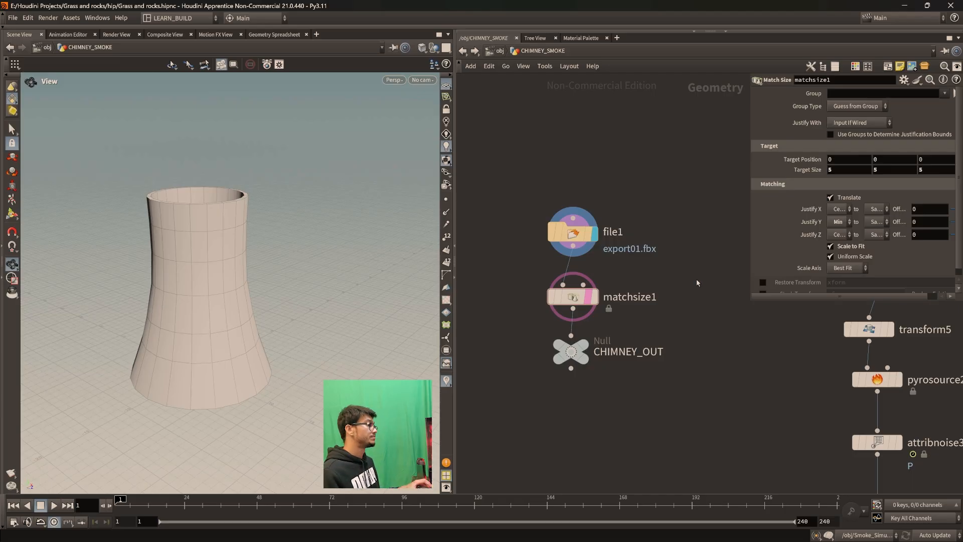
{"action": "left_click", "coordinate": [576, 296]}
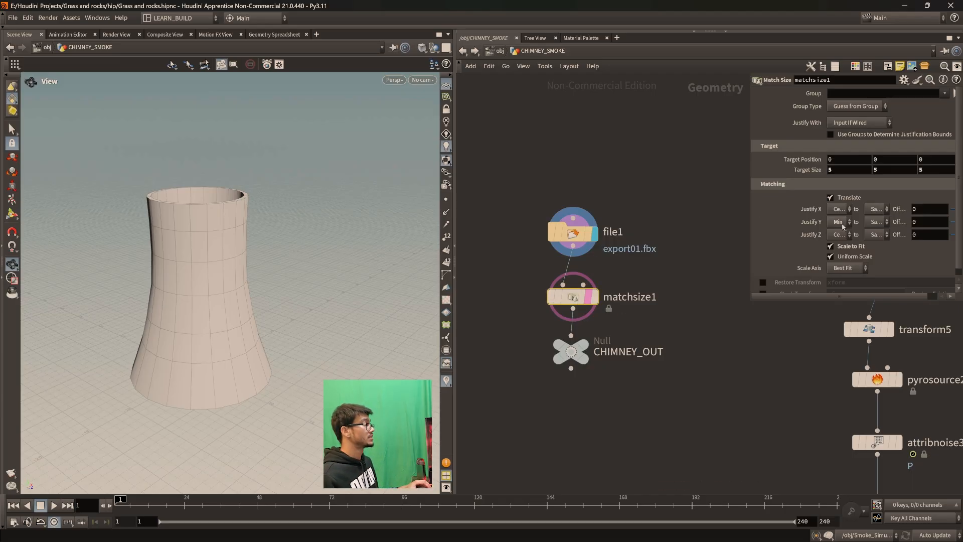
{"action": "scroll", "coordinate": [277, 352], "scroll_direction": "up", "scroll_amount": 1}
{"action": "left_click_drag", "start_coordinate": [226, 400], "coordinate": [129, 334]}
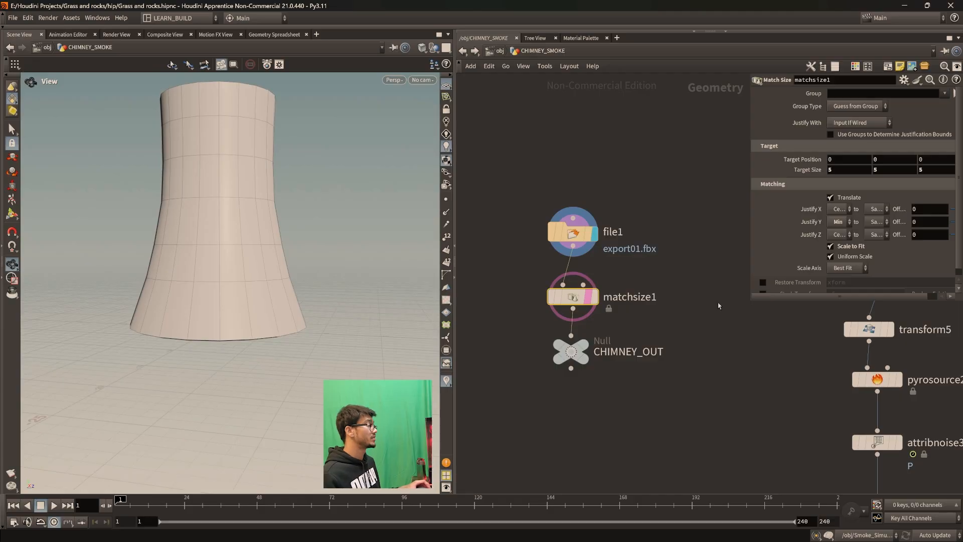
{"action": "scroll", "coordinate": [845, 226], "scroll_direction": "down", "scroll_amount": 2}
{"action": "scroll", "coordinate": [826, 187], "scroll_direction": "up", "scroll_amount": 2}
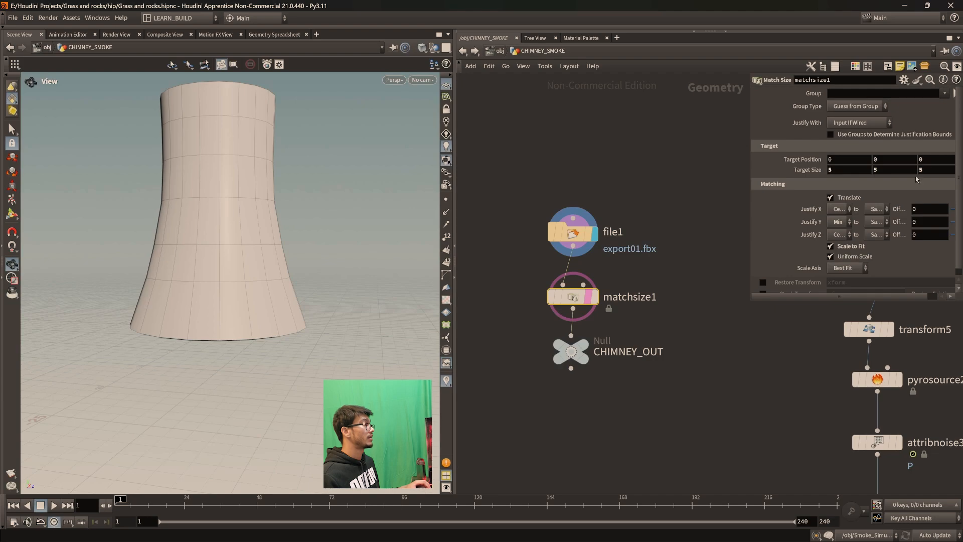
Step: Display the matchsize1 result, view the resized chimney from several angles, and switch the display to CHIMNEY_OUT
{"action": "left_click", "coordinate": [594, 296]}
{"action": "scroll", "coordinate": [208, 288], "scroll_direction": "up", "scroll_amount": 4}
{"action": "left_click_drag", "start_coordinate": [207, 288], "coordinate": [219, 255]}
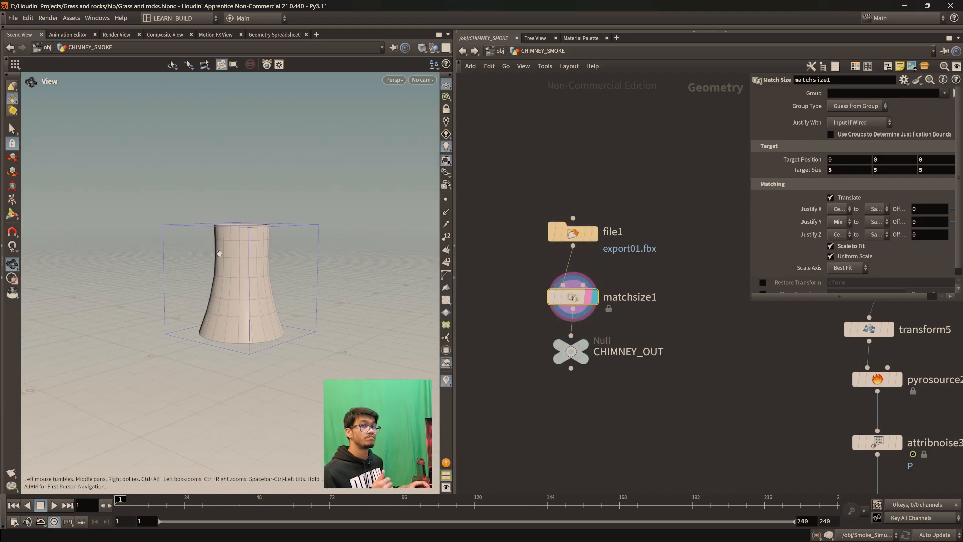
{"action": "left_click_drag", "start_coordinate": [230, 305], "coordinate": [259, 314]}
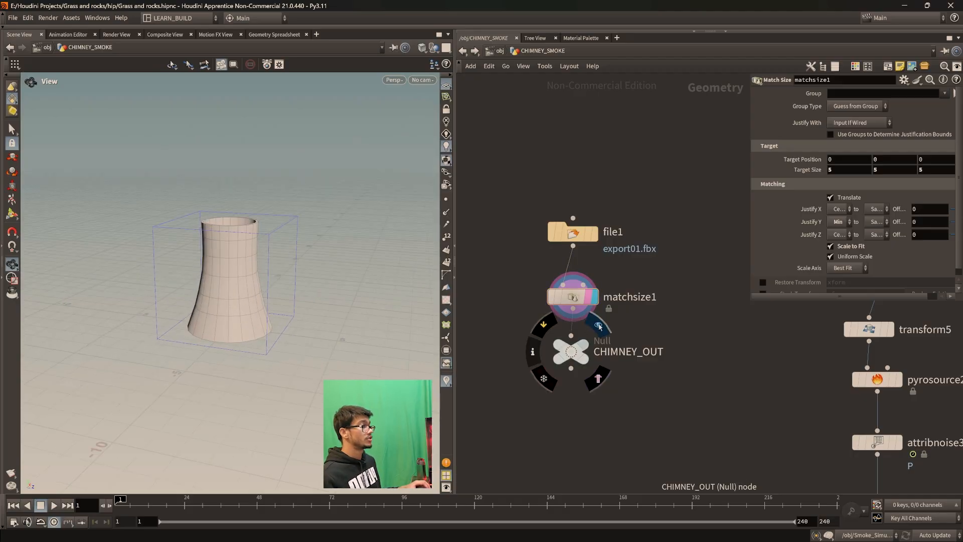
{"action": "left_click", "coordinate": [599, 327]}
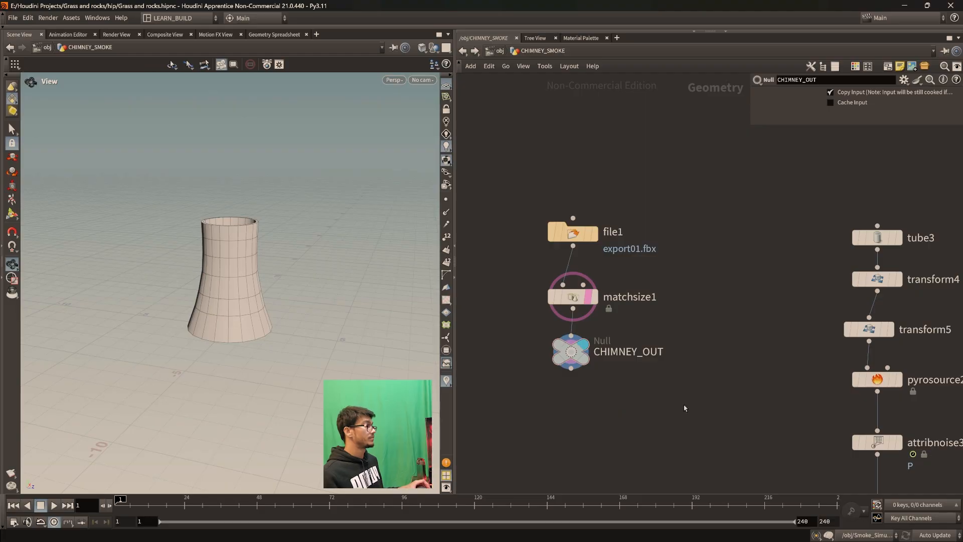
Step: Add a new File node beside file1 and display its default geometry
{"action": "middle_click_drag", "start_coordinate": [715, 438], "coordinate": [737, 433]}
{"action": "left_click_drag", "start_coordinate": [736, 433], "coordinate": [492, 165]}
{"action": "middle_click_drag", "start_coordinate": [502, 244], "coordinate": [565, 258]}
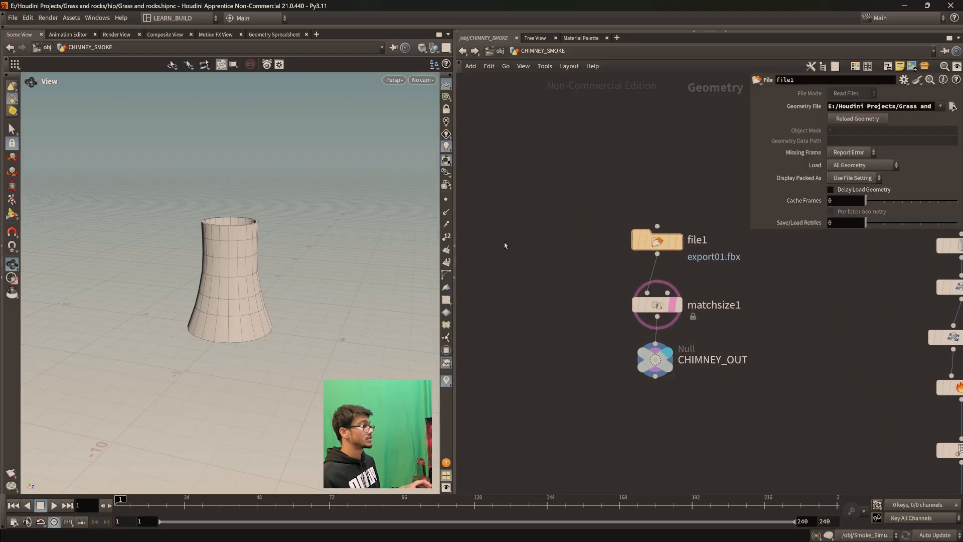
{"action": "key", "text": "Tab"}
{"action": "type", "text": "file"}
{"action": "key", "text": "Return"}
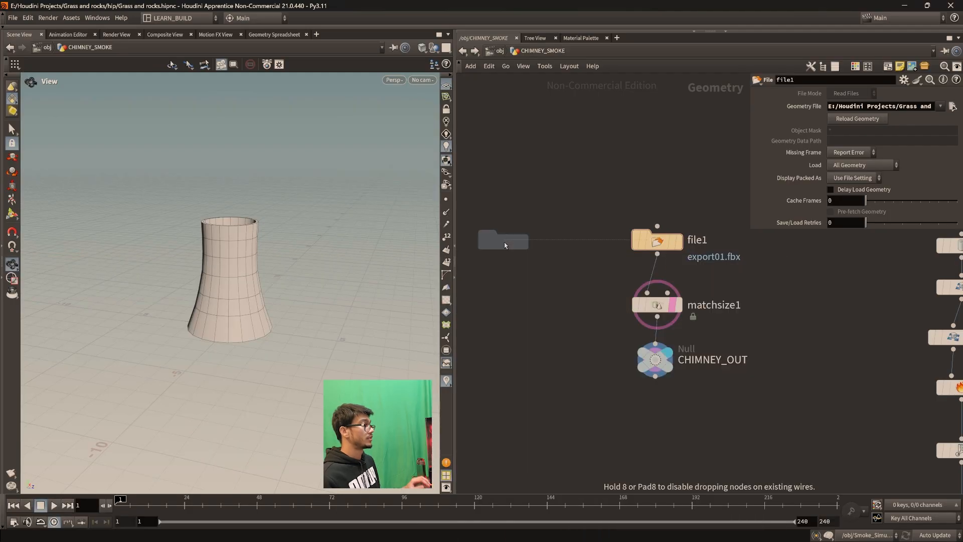
{"action": "left_click", "coordinate": [522, 242]}
{"action": "left_click", "coordinate": [544, 239]}
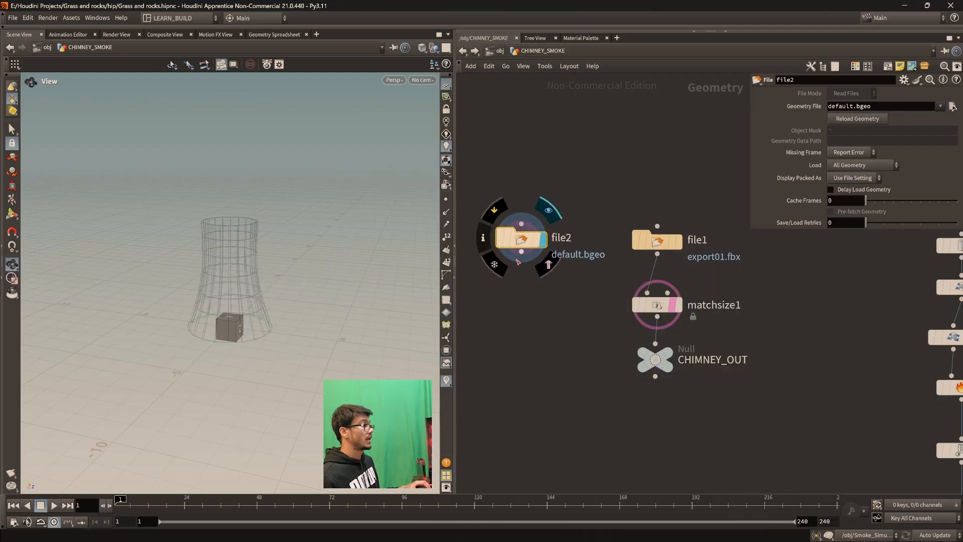
Step: Look through the recent geometry paths and the file chooser for the new File node without choosing a file
{"action": "left_click", "coordinate": [941, 105]}
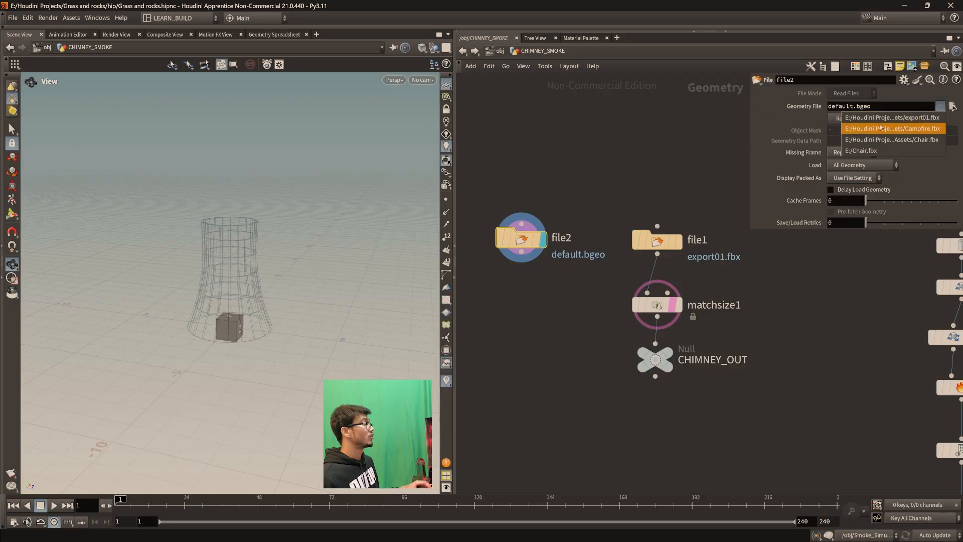
{"action": "left_click", "coordinate": [953, 106]}
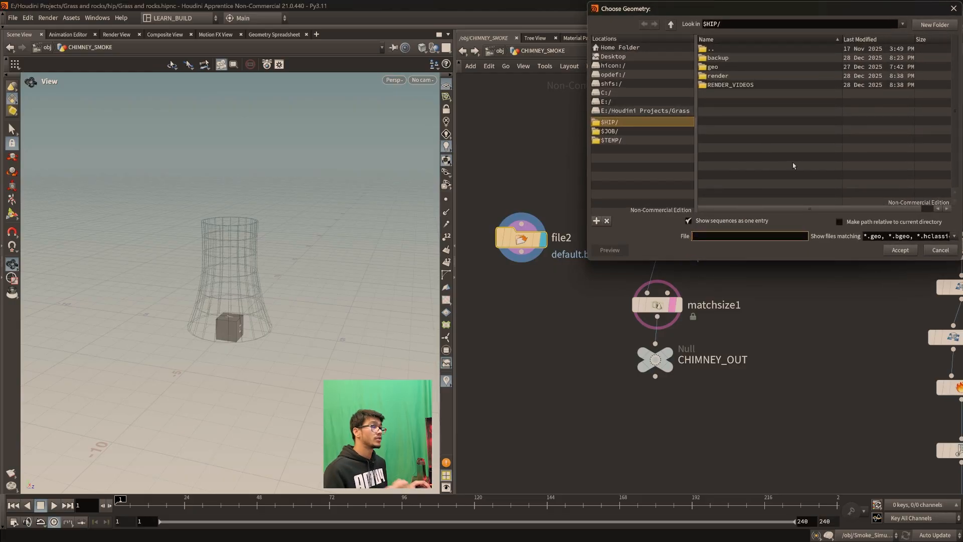
{"action": "left_click", "coordinate": [940, 250]}
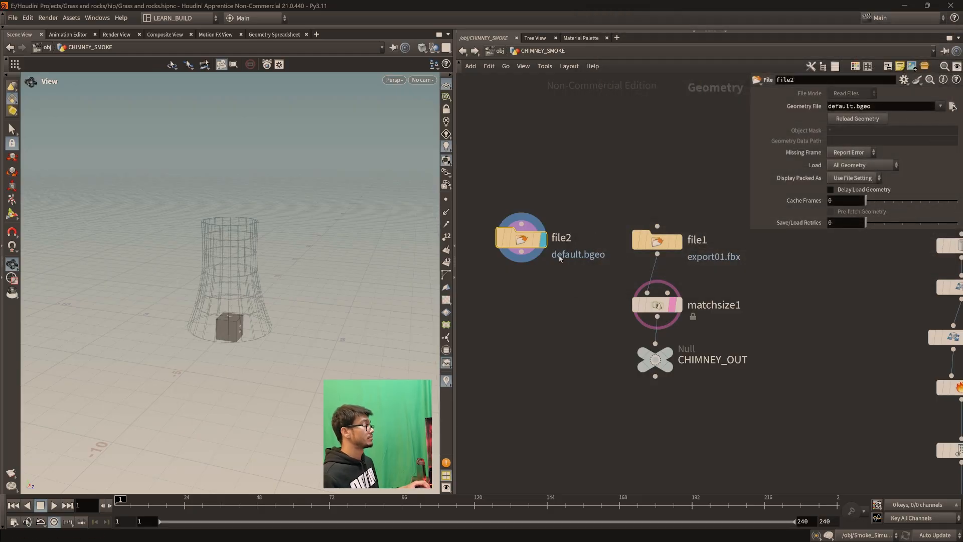
Step: Connect a Match Size node below the new File node, then return to the CHIMNEY_SMOKE network level
{"action": "left_click_drag", "start_coordinate": [596, 274], "coordinate": [719, 313]}
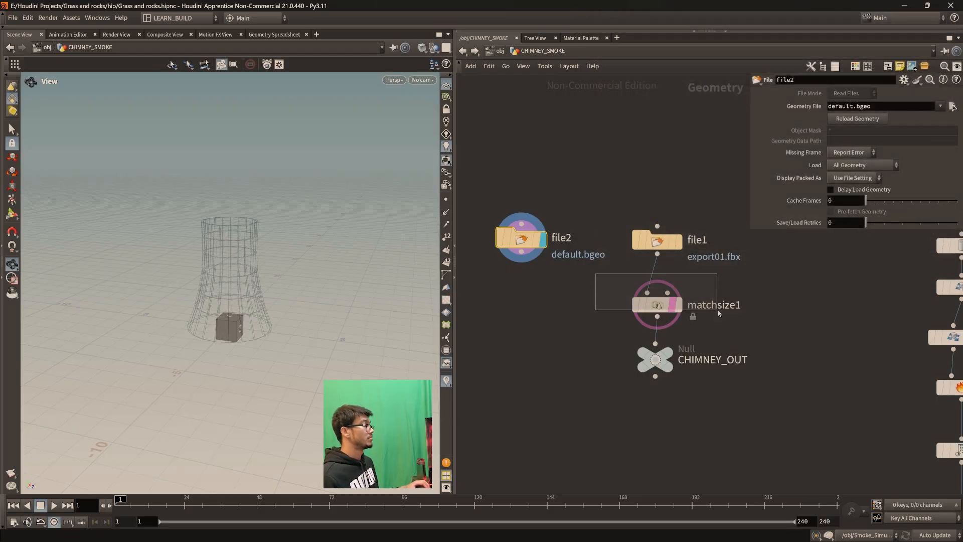
{"action": "left_click", "coordinate": [522, 260]}
{"action": "key", "text": "Tab"}
{"action": "type", "text": "matchsi"}
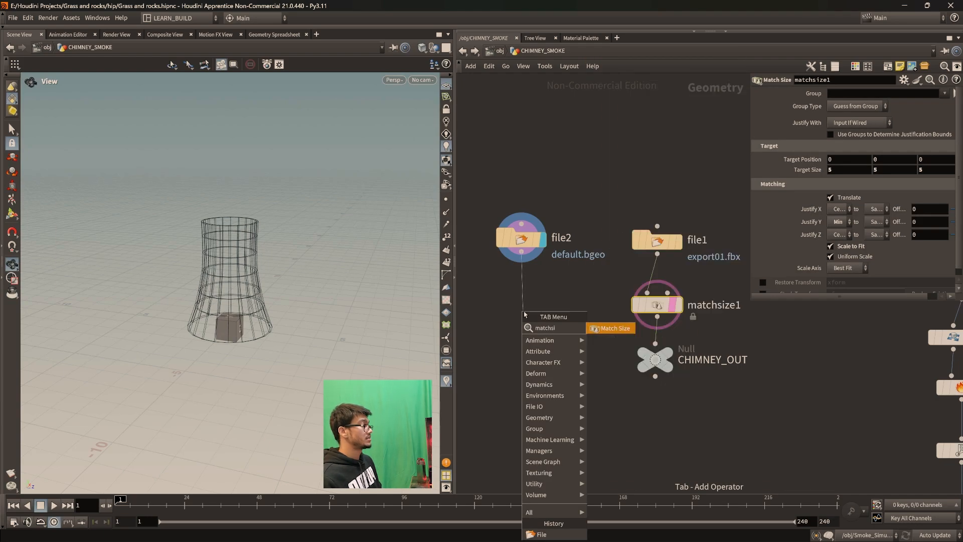
{"action": "key", "text": "Return"}
{"action": "left_click", "coordinate": [525, 308]}
{"action": "double_click", "coordinate": [531, 304]}
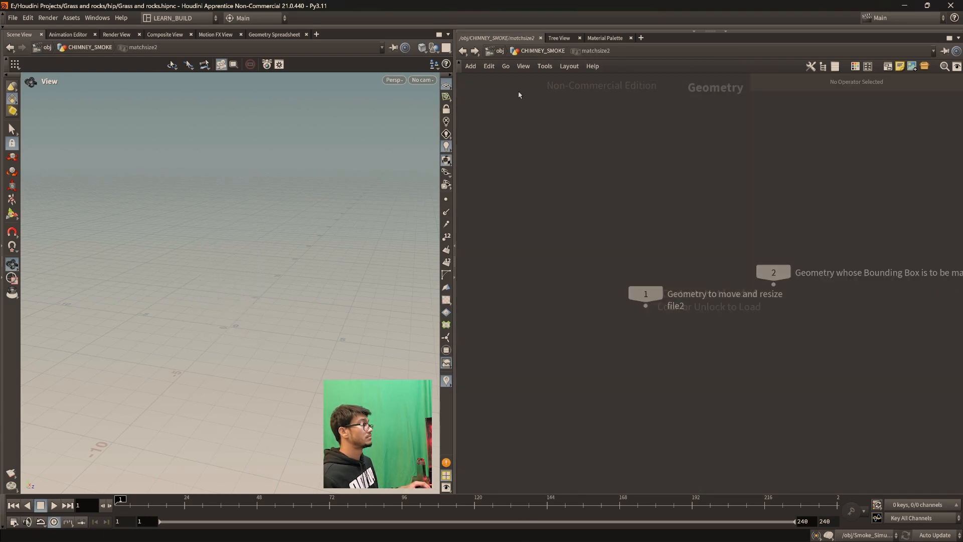
{"action": "left_click", "coordinate": [462, 51]}
Step: Delete the newly added File and Match Size nodes beside the chimney import branch
{"action": "left_click_drag", "start_coordinate": [701, 418], "coordinate": [614, 330]}
{"action": "left_click_drag", "start_coordinate": [781, 418], "coordinate": [644, 348]}
{"action": "left_click_drag", "start_coordinate": [577, 370], "coordinate": [522, 210]}
{"action": "key", "text": "Delete"}
Step: Review the network's separate branches: the chimney import, the smoke source and the collision source
{"action": "middle_click_drag", "start_coordinate": [769, 396], "coordinate": [740, 407]}
{"action": "left_click_drag", "start_coordinate": [716, 412], "coordinate": [587, 228]}
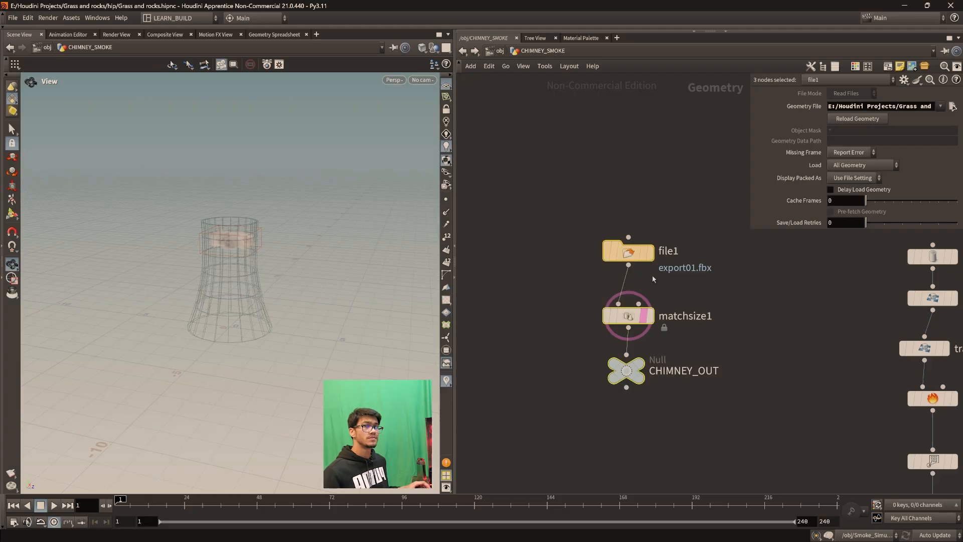
{"action": "middle_click_drag", "start_coordinate": [732, 315], "coordinate": [555, 303]}
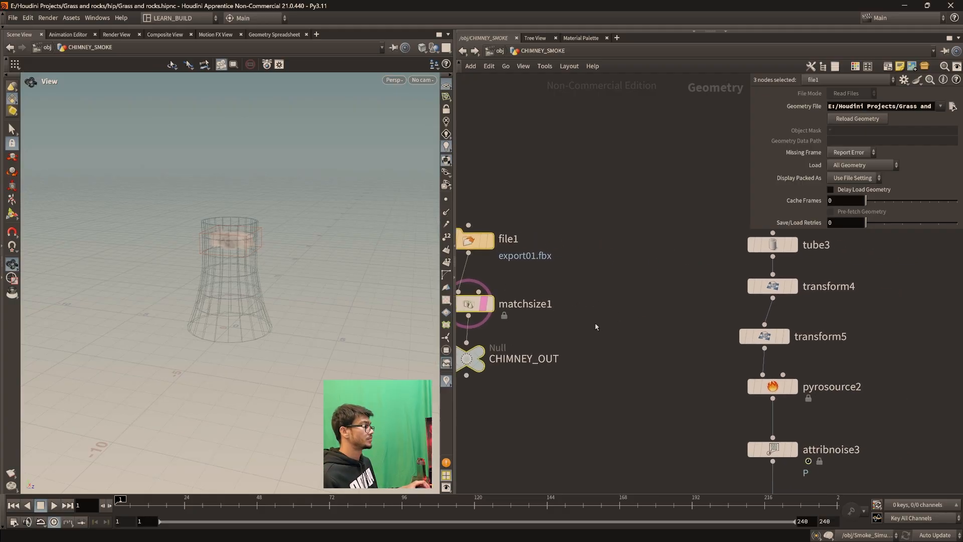
{"action": "middle_click_drag", "start_coordinate": [596, 327], "coordinate": [664, 324]}
{"action": "left_click_drag", "start_coordinate": [471, 176], "coordinate": [614, 400]}
{"action": "middle_click_drag", "start_coordinate": [708, 370], "coordinate": [562, 372]}
{"action": "scroll", "coordinate": [562, 372], "scroll_direction": "down", "scroll_amount": 1}
{"action": "middle_click_drag", "start_coordinate": [847, 435], "coordinate": [746, 314]}
{"action": "scroll", "coordinate": [746, 314], "scroll_direction": "down", "scroll_amount": 4}
{"action": "middle_click_drag", "start_coordinate": [750, 351], "coordinate": [560, 303]}
{"action": "scroll", "coordinate": [621, 310], "scroll_direction": "up", "scroll_amount": 2}
{"action": "scroll", "coordinate": [560, 302], "scroll_direction": "down", "scroll_amount": 1}
{"action": "left_click_drag", "start_coordinate": [503, 111], "coordinate": [733, 491]}
{"action": "middle_click_drag", "start_coordinate": [506, 133], "coordinate": [578, 114]}
{"action": "left_click_drag", "start_coordinate": [578, 113], "coordinate": [769, 480], "text": "ctrl"}
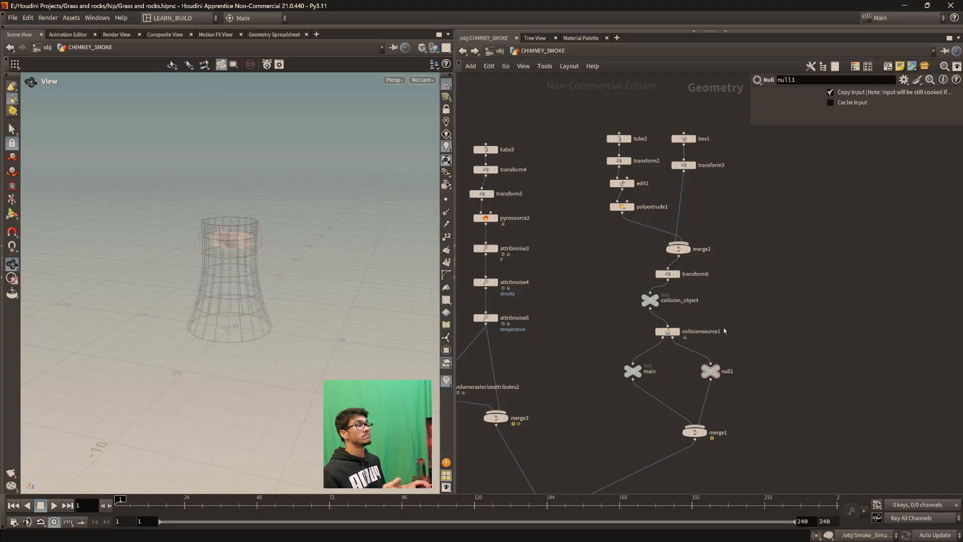
{"action": "left_click_drag", "start_coordinate": [577, 133], "coordinate": [754, 459]}
{"action": "left_click_drag", "start_coordinate": [627, 394], "coordinate": [628, 394]}
{"action": "middle_click_drag", "start_coordinate": [591, 324], "coordinate": [755, 358]}
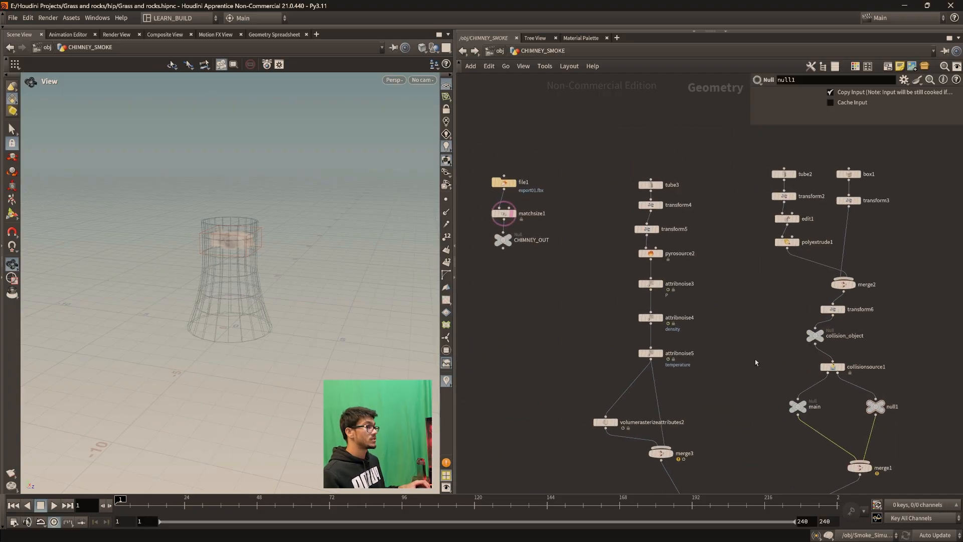
Step: Return to the chimney import branch and display the CHIMNEY_OUT null in the viewport
{"action": "scroll", "coordinate": [534, 266], "scroll_direction": "up", "scroll_amount": 3}
{"action": "middle_click_drag", "start_coordinate": [535, 267], "coordinate": [619, 357]}
{"action": "left_click_drag", "start_coordinate": [574, 326], "coordinate": [575, 339]}
{"action": "left_click_drag", "start_coordinate": [522, 196], "coordinate": [645, 401]}
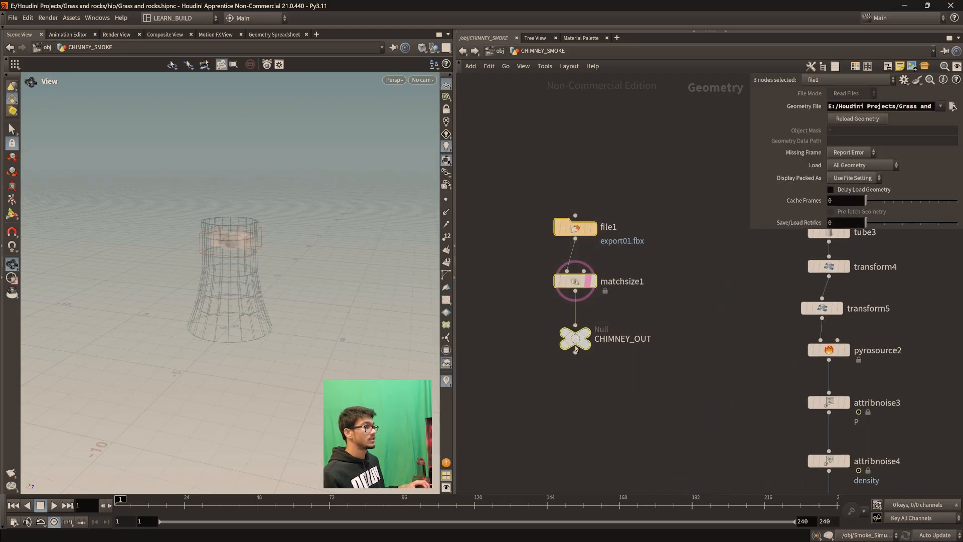
{"action": "left_click", "coordinate": [588, 333]}
{"action": "scroll", "coordinate": [330, 308], "scroll_direction": "up", "scroll_amount": 2}
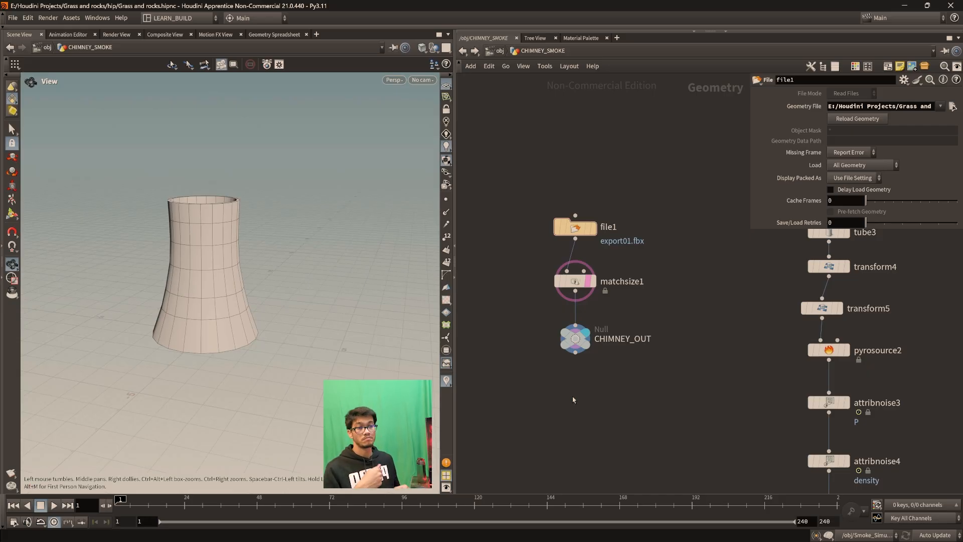
Step: Go to the collision branch and select its collision_object null
{"action": "scroll", "coordinate": [732, 427], "scroll_direction": "down", "scroll_amount": 3}
{"action": "mouse_move", "coordinate": [733, 426]}
{"action": "middle_mouse_down"}
{"action": "mouse_move", "coordinate": [642, 371]}
{"action": "mouse_move", "coordinate": [583, 387]}
{"action": "middle_mouse_up"}
{"action": "mouse_move", "coordinate": [725, 396]}
{"action": "middle_mouse_down"}
{"action": "mouse_move", "coordinate": [664, 424]}
{"action": "mouse_move", "coordinate": [654, 400]}
{"action": "mouse_move", "coordinate": [786, 404]}
{"action": "middle_mouse_up"}
{"action": "middle_click_drag", "start_coordinate": [524, 344], "coordinate": [582, 356]}
{"action": "scroll", "coordinate": [586, 364], "scroll_direction": "up", "scroll_amount": 3}
{"action": "middle_click_drag", "start_coordinate": [860, 387], "coordinate": [558, 399]}
{"action": "middle_click_drag", "start_coordinate": [711, 411], "coordinate": [604, 335]}
{"action": "left_click_drag", "start_coordinate": [719, 457], "coordinate": [557, 413]}
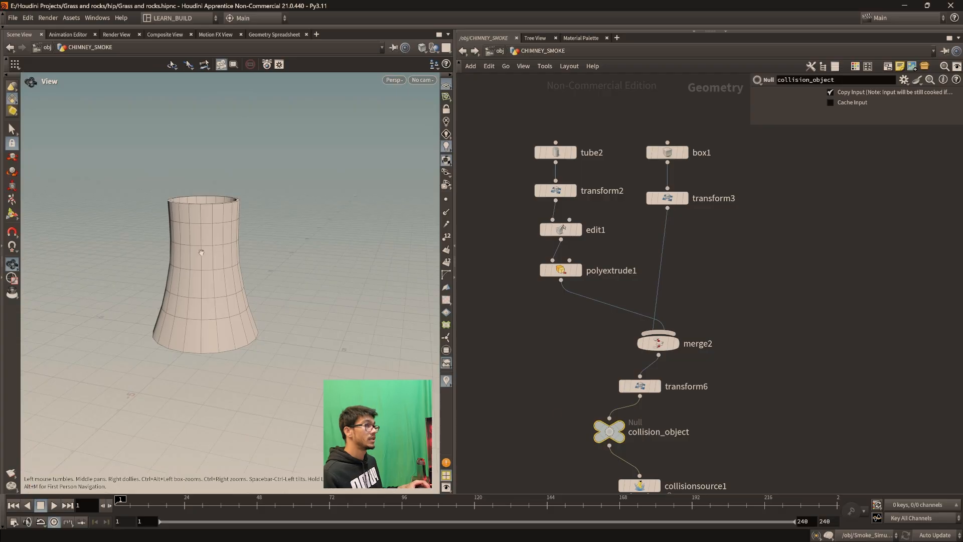
Step: Inspect the chimney from above and display the tube3 node that starts the smoke source branch
{"action": "left_click_drag", "start_coordinate": [181, 292], "coordinate": [201, 320]}
{"action": "middle_click_drag", "start_coordinate": [188, 290], "coordinate": [252, 320]}
{"action": "scroll", "coordinate": [251, 320], "scroll_direction": "up", "scroll_amount": 2}
{"action": "left_click_drag", "start_coordinate": [252, 320], "coordinate": [264, 322]}
{"action": "middle_click_drag", "start_coordinate": [264, 322], "coordinate": [230, 312]}
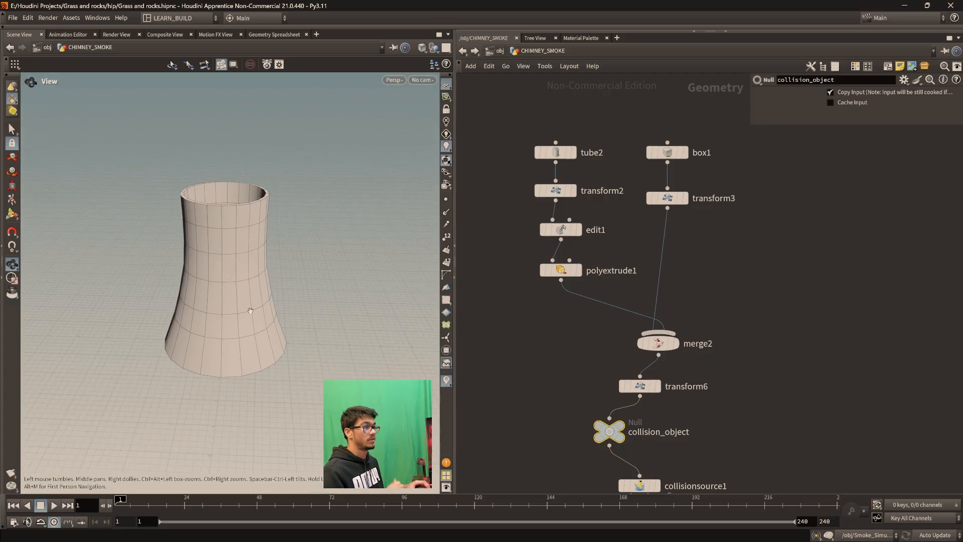
{"action": "middle_click_drag", "start_coordinate": [557, 308], "coordinate": [573, 376]}
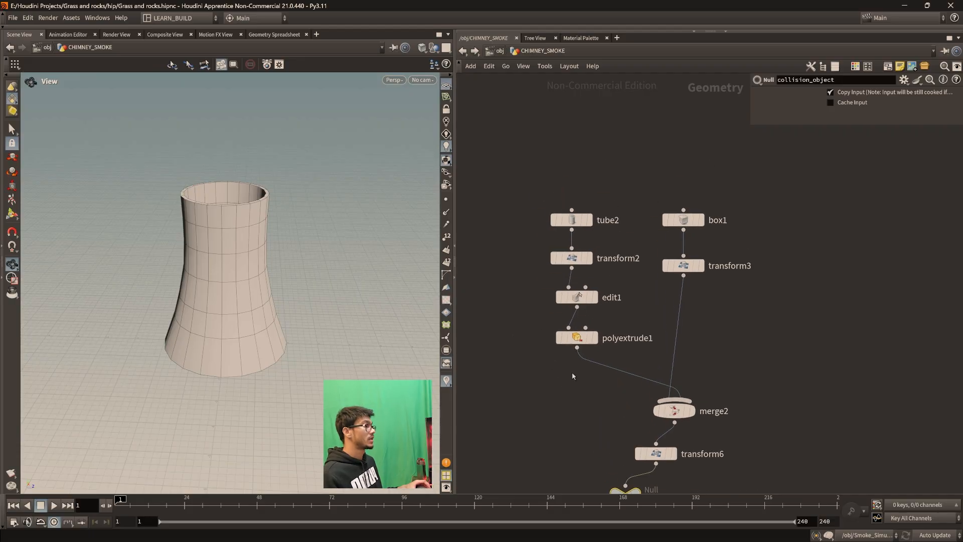
{"action": "middle_click_drag", "start_coordinate": [517, 315], "coordinate": [761, 253]}
{"action": "scroll", "coordinate": [698, 312], "scroll_direction": "down", "scroll_amount": 2}
{"action": "middle_click_drag", "start_coordinate": [697, 312], "coordinate": [714, 409]}
{"action": "scroll", "coordinate": [661, 227], "scroll_direction": "up", "scroll_amount": 3}
{"action": "left_click", "coordinate": [625, 236]}
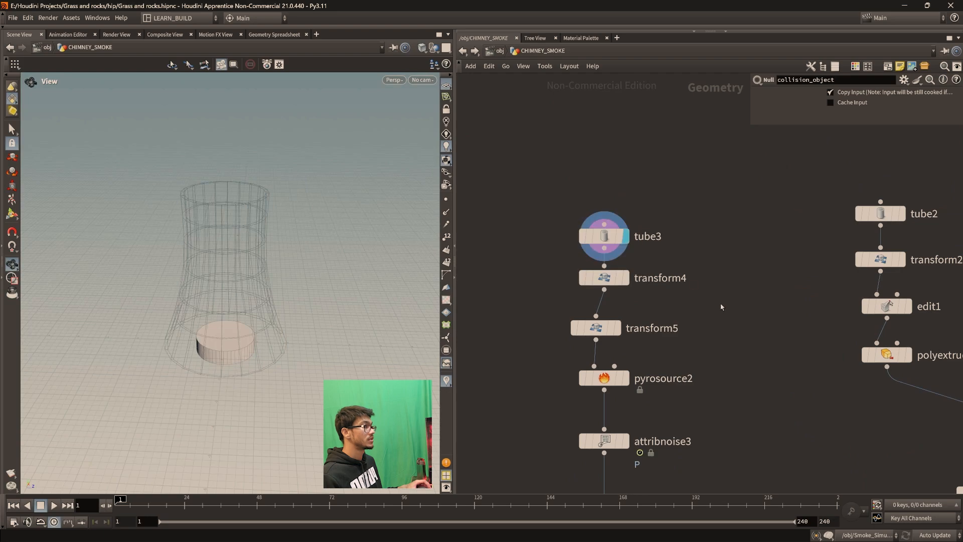
Step: Examine from several angles how the source tube sits inside the chimney wireframe
{"action": "middle_click_drag", "start_coordinate": [722, 307], "coordinate": [692, 304]}
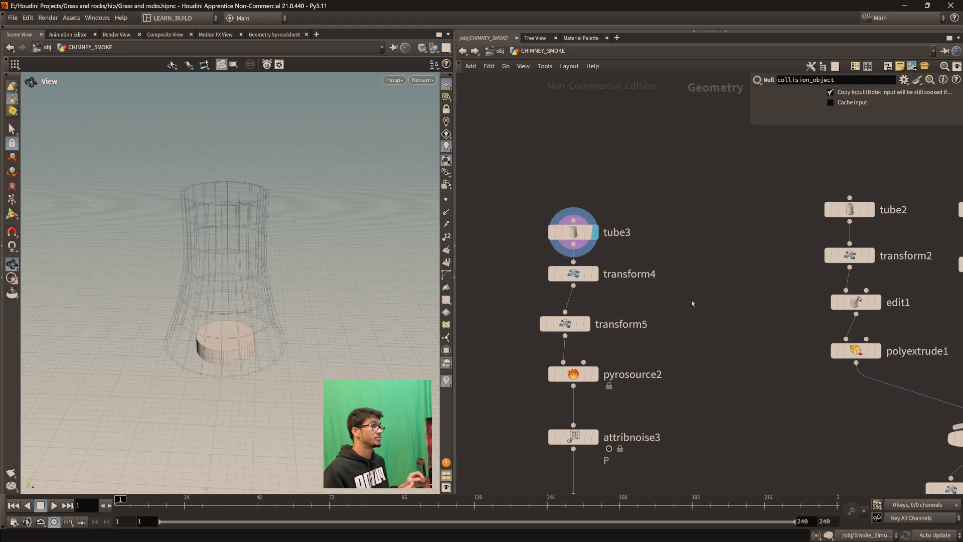
{"action": "middle_click_drag", "start_coordinate": [693, 304], "coordinate": [636, 328]}
{"action": "scroll", "coordinate": [288, 253], "scroll_direction": "up", "scroll_amount": 2}
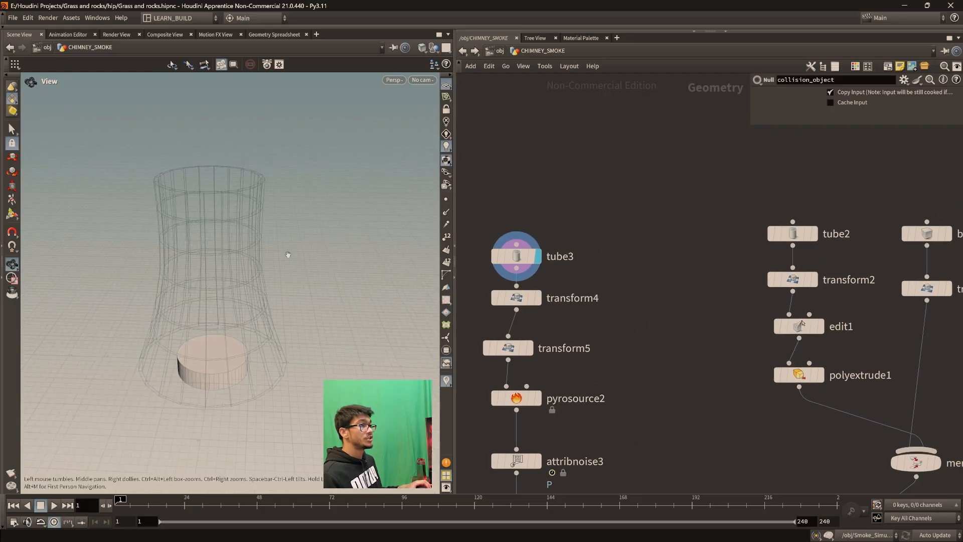
{"action": "left_click_drag", "start_coordinate": [288, 254], "coordinate": [271, 281]}
{"action": "scroll", "coordinate": [263, 274], "scroll_direction": "up", "scroll_amount": 3}
{"action": "middle_click_drag", "start_coordinate": [260, 271], "coordinate": [244, 320]}
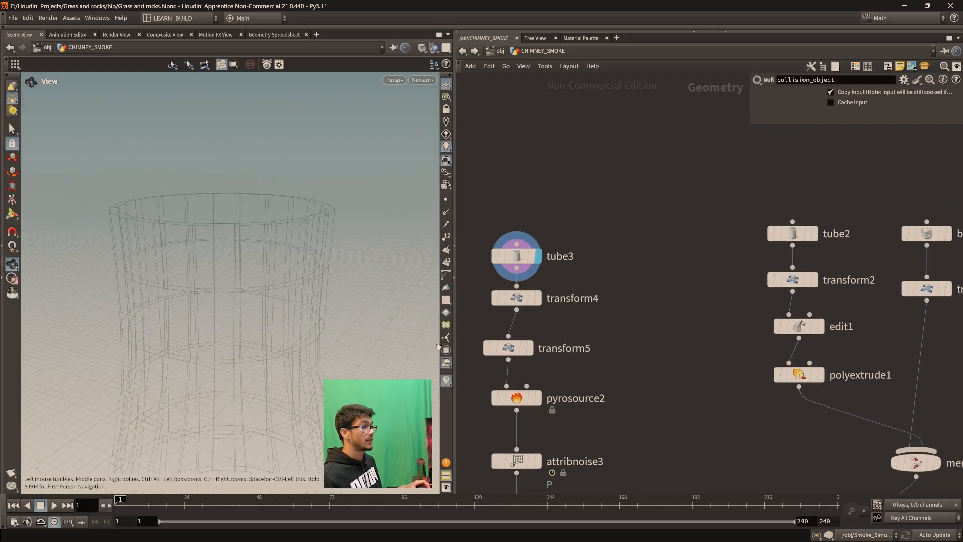
{"action": "scroll", "coordinate": [250, 268], "scroll_direction": "up", "scroll_amount": 4}
{"action": "left_click_drag", "start_coordinate": [270, 305], "coordinate": [188, 276]}
{"action": "left_click_drag", "start_coordinate": [223, 307], "coordinate": [281, 309]}
Step: Display transform4 and transform5 in turn to compare the source tube's placement inside the chimney
{"action": "left_click", "coordinate": [539, 298]}
{"action": "middle_click_drag", "start_coordinate": [646, 338], "coordinate": [668, 333]}
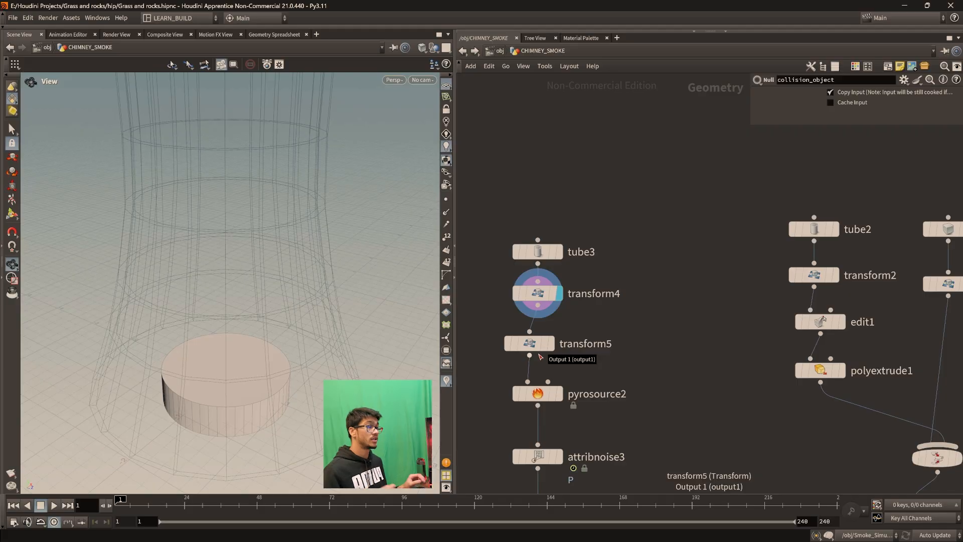
{"action": "mouse_move", "coordinate": [539, 346]}
{"action": "left_click", "coordinate": [566, 318]}
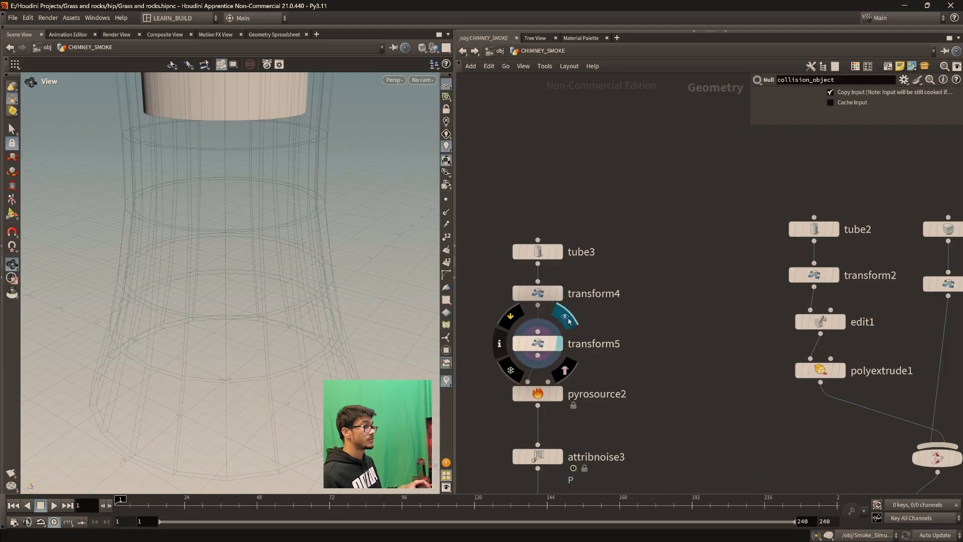
{"action": "middle_click_drag", "start_coordinate": [266, 151], "coordinate": [268, 243]}
{"action": "left_click_drag", "start_coordinate": [268, 243], "coordinate": [279, 221]}
{"action": "scroll", "coordinate": [277, 214], "scroll_direction": "up", "scroll_amount": 5}
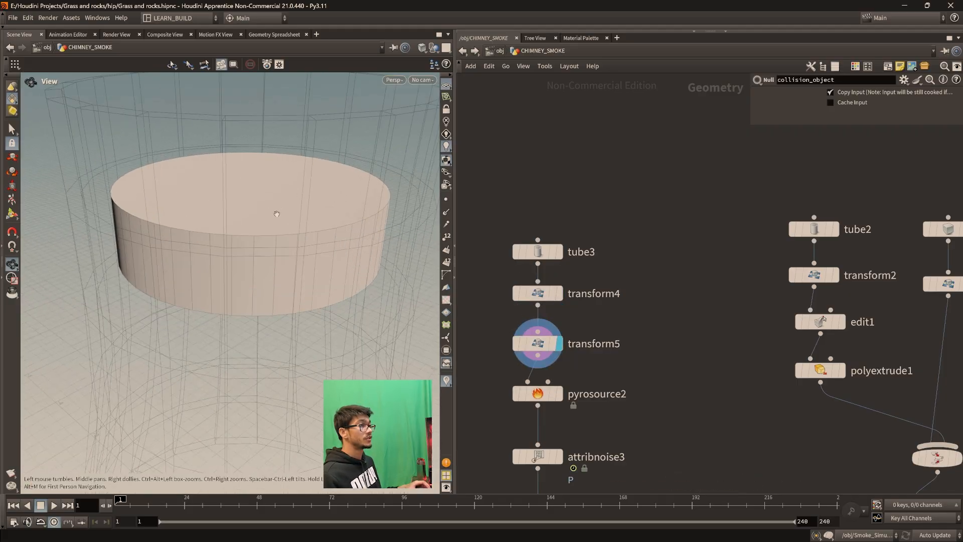
Step: Display the pyrosource2 node and inspect its points inside the chimney top
{"action": "mouse_move", "coordinate": [537, 394]}
{"action": "left_click", "coordinate": [566, 367]}
{"action": "scroll", "coordinate": [250, 277], "scroll_direction": "down", "scroll_amount": 3}
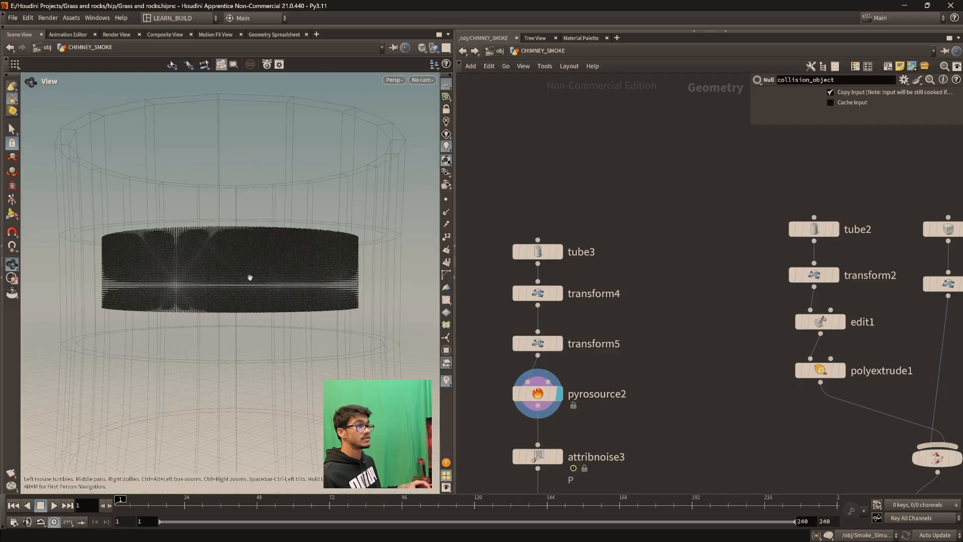
{"action": "left_click_drag", "start_coordinate": [274, 287], "coordinate": [218, 291]}
{"action": "left_click_drag", "start_coordinate": [293, 251], "coordinate": [186, 232]}
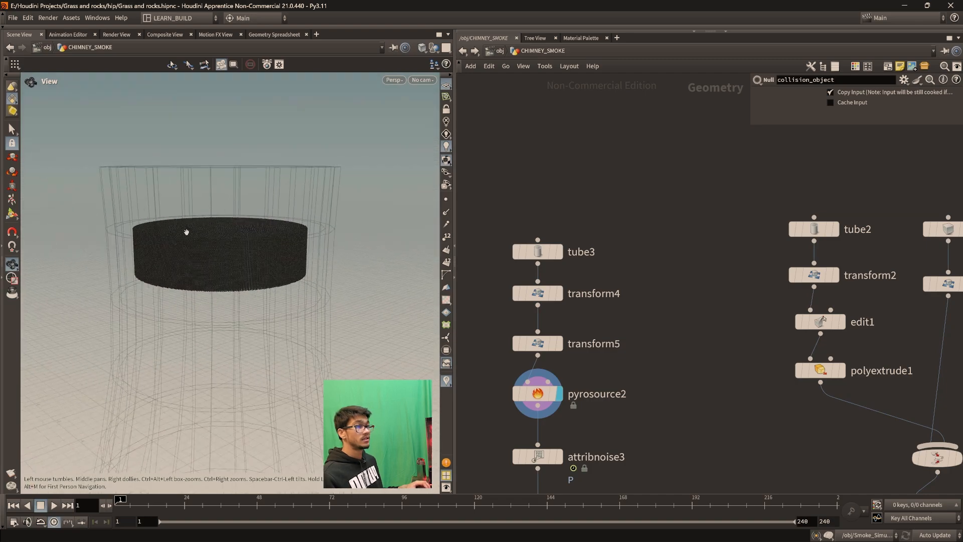
Step: Display the smoke volume from the node further down the network and review the source chain above it
{"action": "middle_click_drag", "start_coordinate": [636, 468], "coordinate": [661, 306]}
{"action": "scroll", "coordinate": [661, 306], "scroll_direction": "down", "scroll_amount": 5}
{"action": "middle_click_drag", "start_coordinate": [672, 434], "coordinate": [651, 331]}
{"action": "middle_click_drag", "start_coordinate": [654, 418], "coordinate": [631, 272]}
{"action": "scroll", "coordinate": [613, 304], "scroll_direction": "up", "scroll_amount": 4}
{"action": "left_click", "coordinate": [684, 377]}
{"action": "middle_click_drag", "start_coordinate": [642, 196], "coordinate": [660, 313]}
{"action": "middle_click_drag", "start_coordinate": [631, 224], "coordinate": [633, 331]}
{"action": "middle_click_drag", "start_coordinate": [615, 156], "coordinate": [633, 335]}
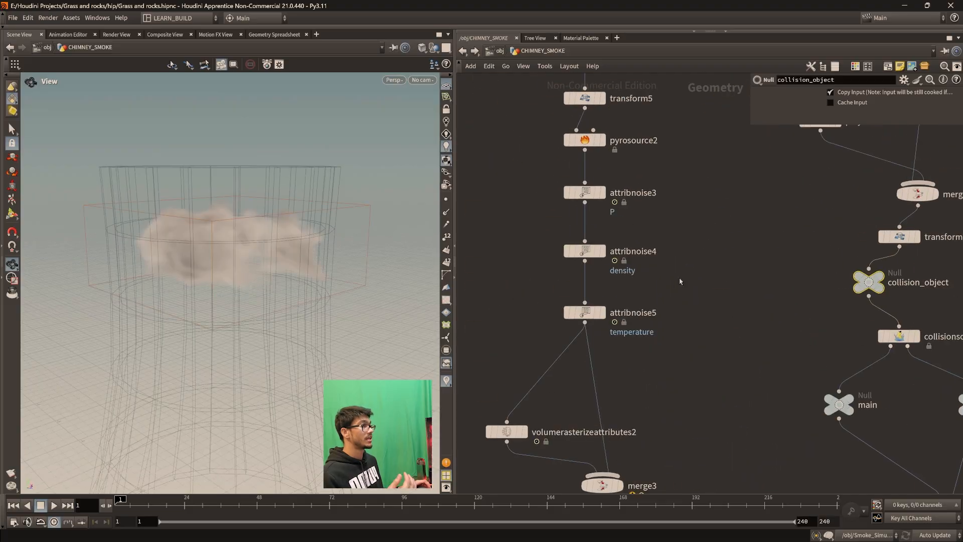
{"action": "scroll", "coordinate": [682, 279], "scroll_direction": "down", "scroll_amount": 2}
{"action": "middle_click_drag", "start_coordinate": [682, 258], "coordinate": [686, 303]}
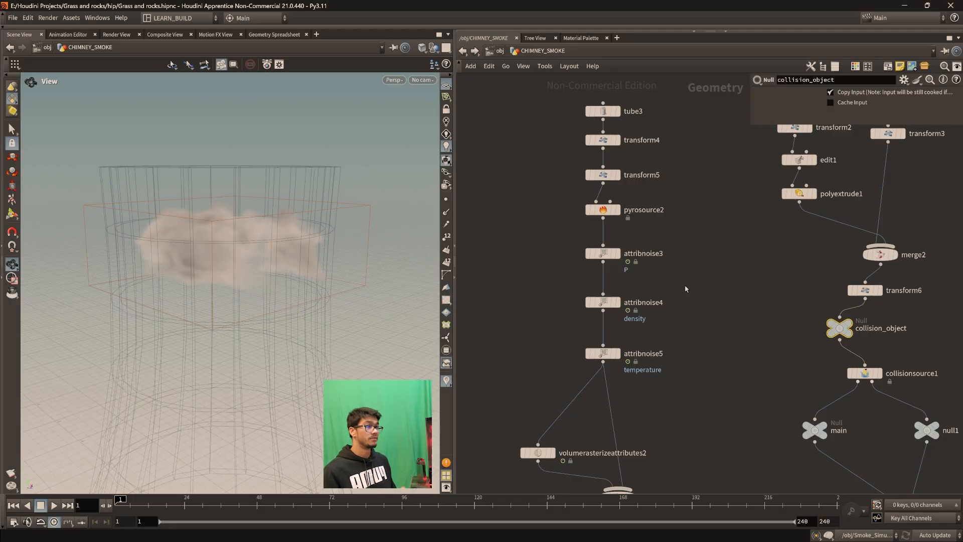
Step: Select the seven smoke source nodes from tube3 through attribnoise5 and clear the selection
{"action": "left_click_drag", "start_coordinate": [555, 99], "coordinate": [724, 412]}
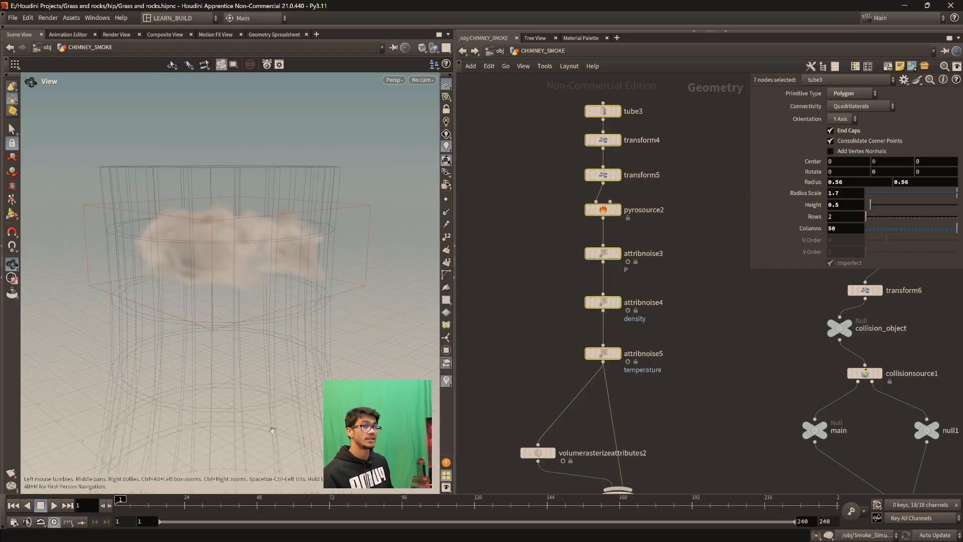
{"action": "middle_click_drag", "start_coordinate": [541, 243], "coordinate": [524, 392]}
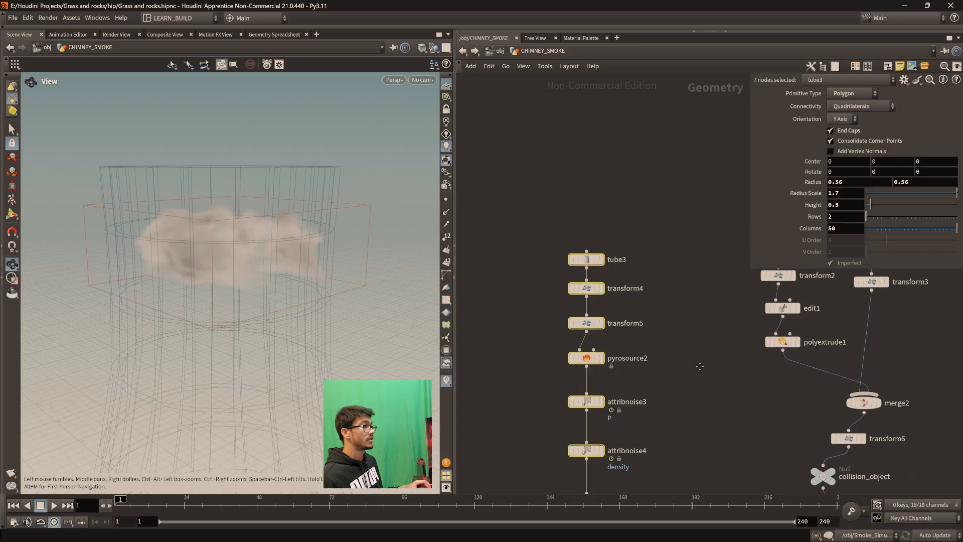
{"action": "middle_click_drag", "start_coordinate": [702, 374], "coordinate": [657, 326]}
{"action": "left_click", "coordinate": [658, 326]}
{"action": "scroll", "coordinate": [670, 365], "scroll_direction": "down", "scroll_amount": 3}
{"action": "middle_click_drag", "start_coordinate": [681, 381], "coordinate": [649, 345]}
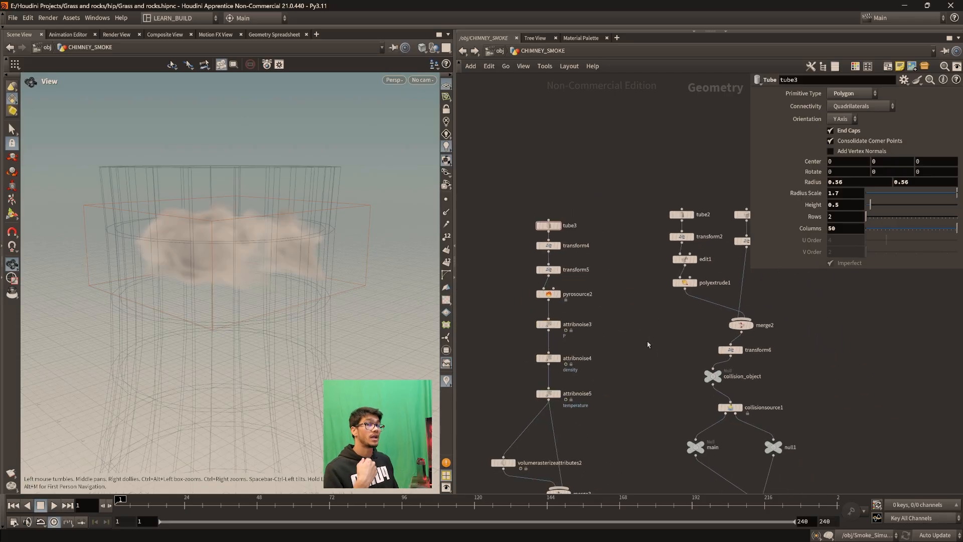
{"action": "left_click_drag", "start_coordinate": [513, 194], "coordinate": [603, 244]}
{"action": "scroll", "coordinate": [611, 245], "scroll_direction": "up", "scroll_amount": 4}
{"action": "middle_click_drag", "start_coordinate": [611, 245], "coordinate": [689, 276]}
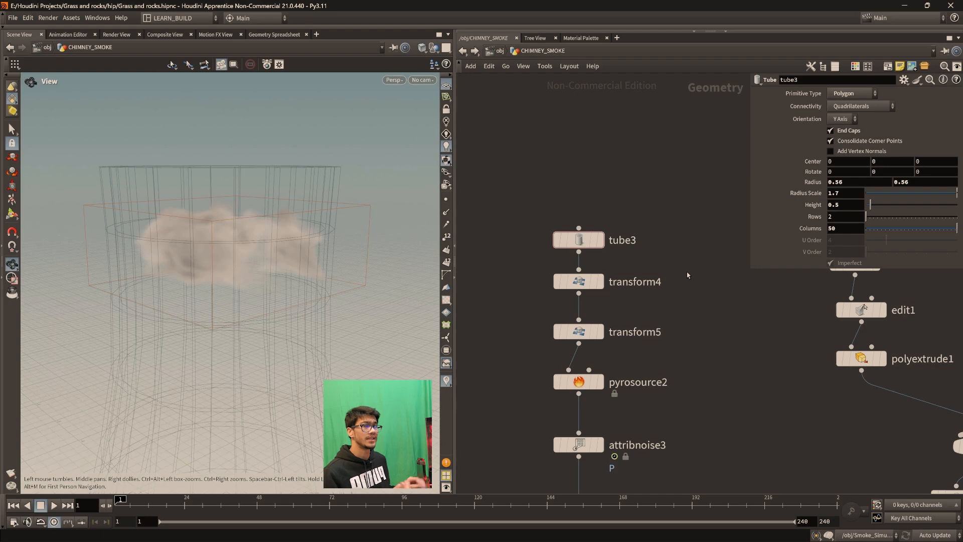
Step: Select the nodes of the collision branch beside the smoke source
{"action": "middle_click_drag", "start_coordinate": [708, 397], "coordinate": [611, 246]}
{"action": "scroll", "coordinate": [611, 245], "scroll_direction": "down", "scroll_amount": 3}
{"action": "middle_click_drag", "start_coordinate": [690, 344], "coordinate": [666, 423]}
{"action": "scroll", "coordinate": [489, 242], "scroll_direction": "up", "scroll_amount": 1}
{"action": "middle_click_drag", "start_coordinate": [715, 208], "coordinate": [657, 262]}
{"action": "left_click_drag", "start_coordinate": [589, 215], "coordinate": [816, 429]}
{"action": "left_click", "coordinate": [569, 233]}
{"action": "left_click_drag", "start_coordinate": [555, 201], "coordinate": [850, 407]}
Step: Reselect the smoke source chain from tube3 down to the temperature noise node attribnoise5
{"action": "middle_click_drag", "start_coordinate": [607, 420], "coordinate": [747, 354]}
{"action": "scroll", "coordinate": [748, 354], "scroll_direction": "down", "scroll_amount": 1}
{"action": "left_click_drag", "start_coordinate": [561, 203], "coordinate": [684, 470]}
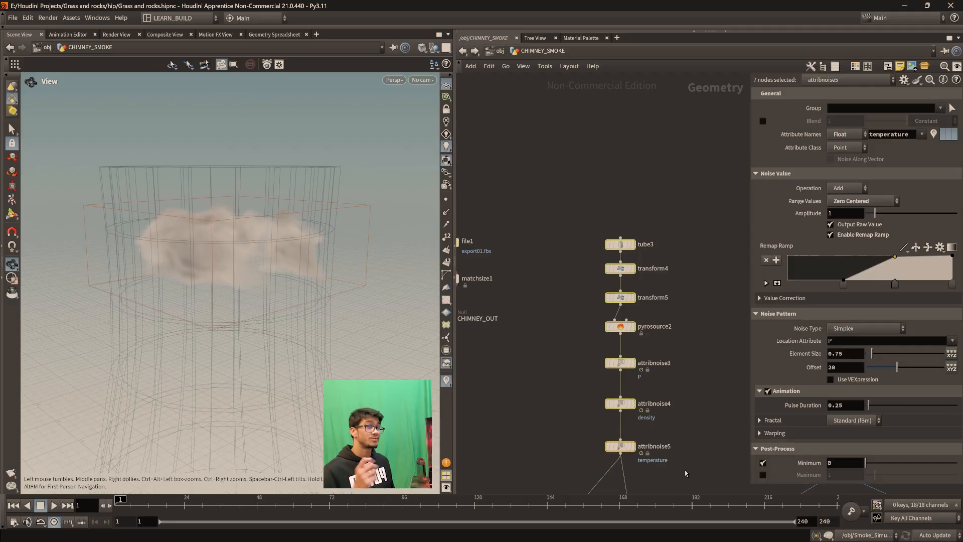
{"action": "middle_click_drag", "start_coordinate": [531, 357], "coordinate": [616, 366]}
{"action": "scroll", "coordinate": [623, 354], "scroll_direction": "up", "scroll_amount": 3}
{"action": "middle_click_drag", "start_coordinate": [673, 347], "coordinate": [585, 404]}
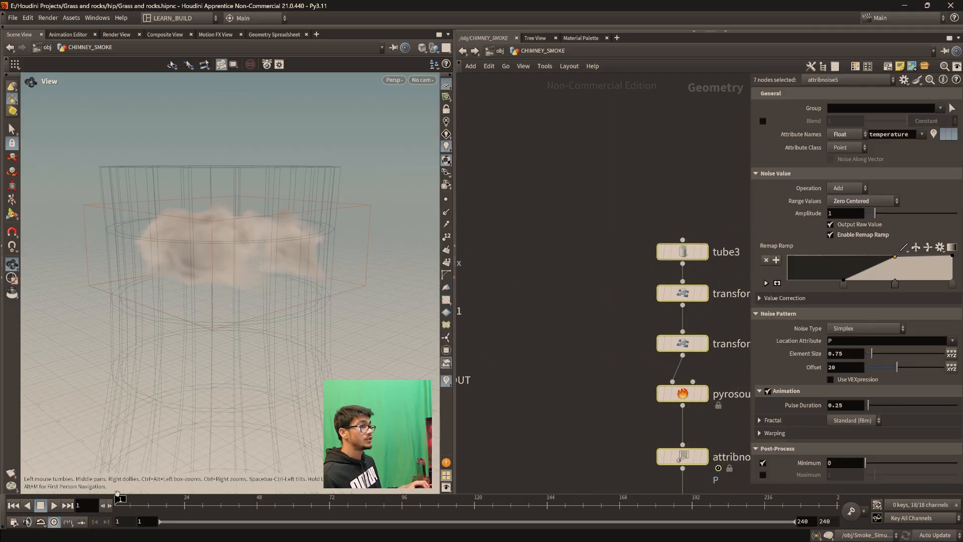
Step: Scrub the timeline to frame 40 and examine the smoke rising from the chimney opening
{"action": "left_click_drag", "start_coordinate": [125, 499], "coordinate": [234, 500]}
{"action": "left_click_drag", "start_coordinate": [241, 351], "coordinate": [235, 326]}
{"action": "scroll", "coordinate": [270, 318], "scroll_direction": "up", "scroll_amount": 3}
{"action": "left_click_drag", "start_coordinate": [289, 295], "coordinate": [234, 334]}
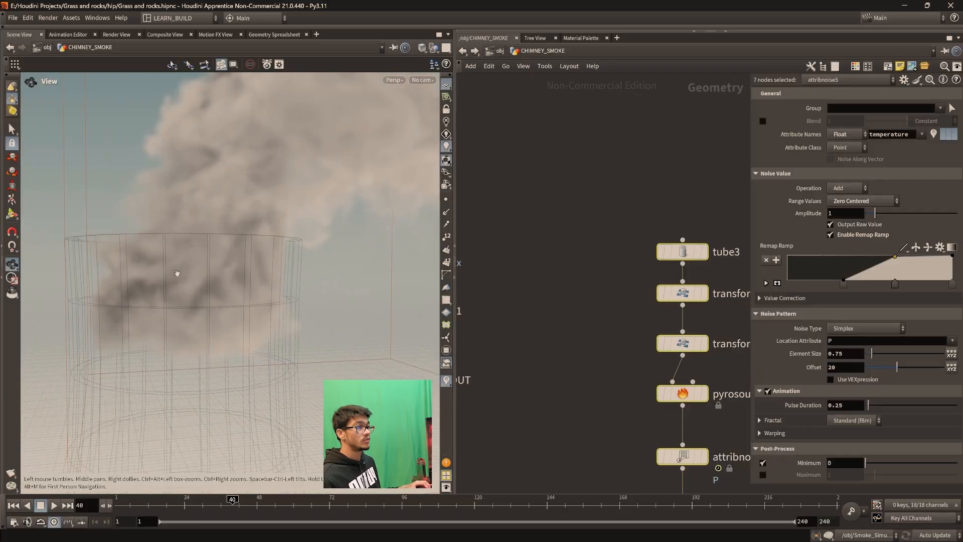
{"action": "left_click_drag", "start_coordinate": [349, 300], "coordinate": [263, 287]}
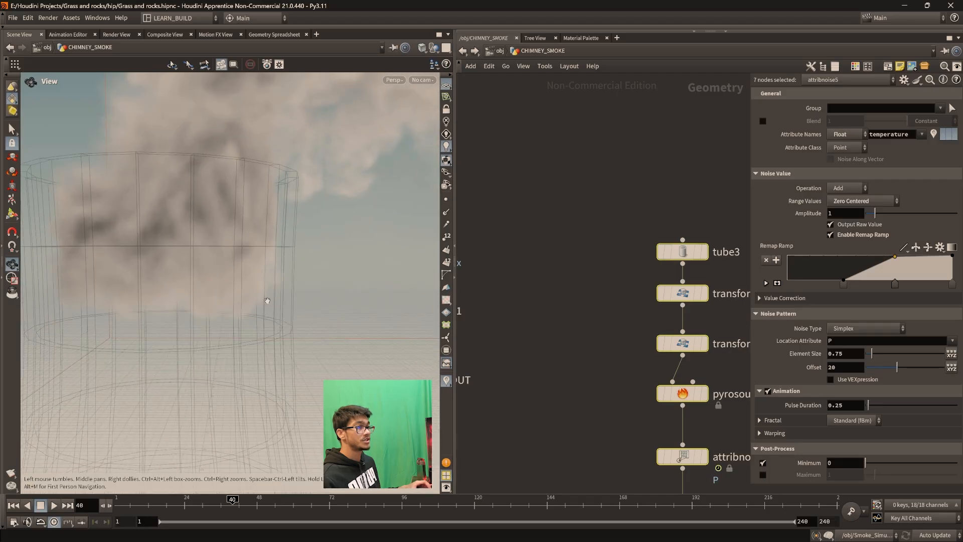
{"action": "scroll", "coordinate": [270, 307], "scroll_direction": "down", "scroll_amount": 3}
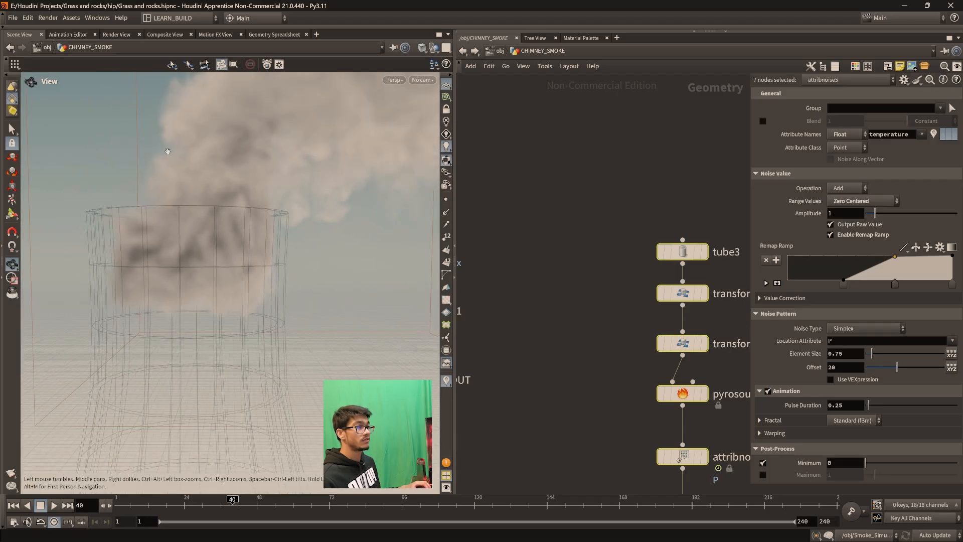
Step: Display merge2 and transform6 in turn to inspect the collision geometry inside the chimney
{"action": "middle_click_drag", "start_coordinate": [605, 379], "coordinate": [490, 303]}
{"action": "scroll", "coordinate": [682, 374], "scroll_direction": "down", "scroll_amount": 3}
{"action": "middle_click_drag", "start_coordinate": [709, 387], "coordinate": [537, 359]}
{"action": "middle_click_drag", "start_coordinate": [623, 376], "coordinate": [539, 329]}
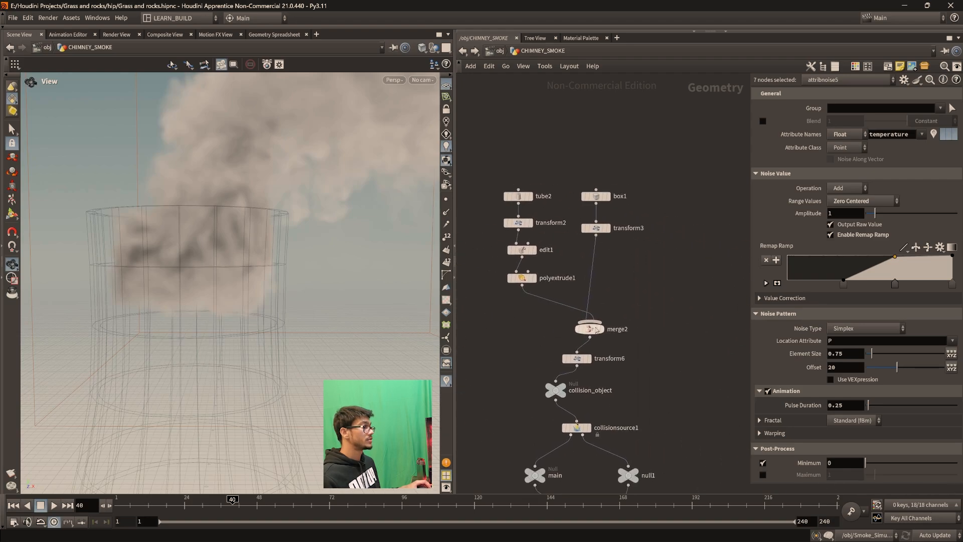
{"action": "left_click", "coordinate": [601, 329]}
{"action": "left_click_drag", "start_coordinate": [201, 278], "coordinate": [297, 283]}
{"action": "left_click", "coordinate": [588, 358]}
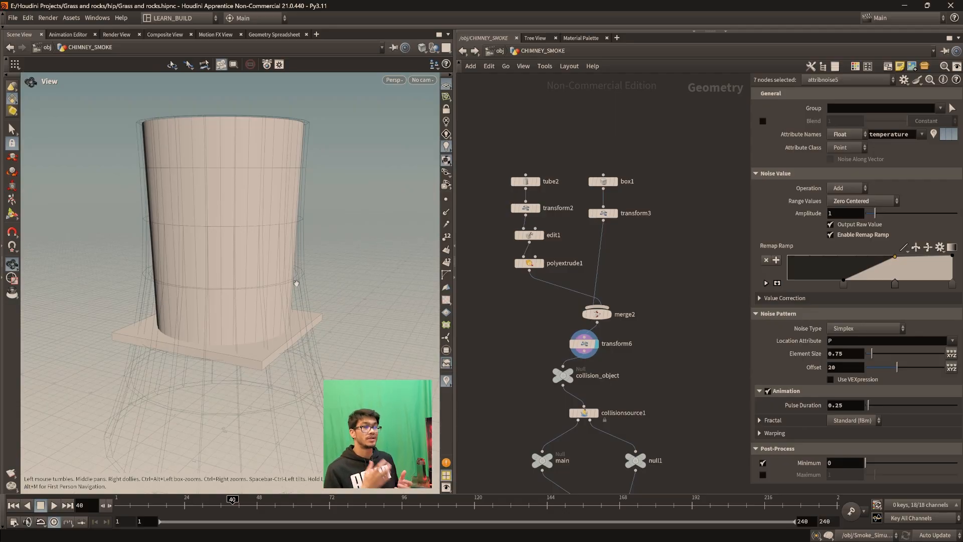
Step: Return to the smoke source branch, clear the node selection and display pyrosource2
{"action": "middle_click_drag", "start_coordinate": [481, 338], "coordinate": [631, 366]}
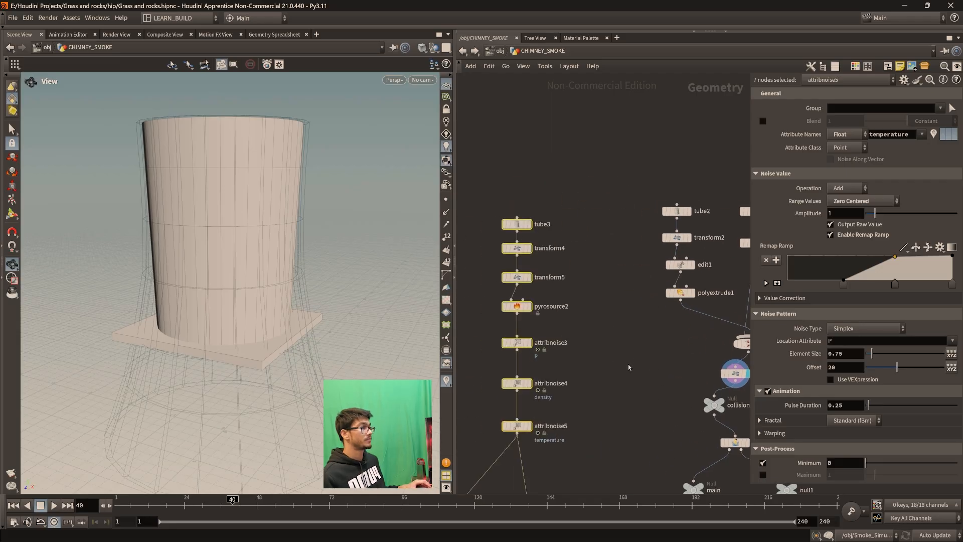
{"action": "scroll", "coordinate": [630, 366], "scroll_direction": "up", "scroll_amount": 3}
{"action": "middle_click_drag", "start_coordinate": [549, 328], "coordinate": [670, 279]}
{"action": "left_click", "coordinate": [677, 333]}
{"action": "middle_click_drag", "start_coordinate": [669, 394], "coordinate": [672, 357]}
{"action": "middle_click_drag", "start_coordinate": [647, 272], "coordinate": [637, 356]}
{"action": "scroll", "coordinate": [604, 289], "scroll_direction": "down", "scroll_amount": 2}
{"action": "scroll", "coordinate": [582, 285], "scroll_direction": "up", "scroll_amount": 2}
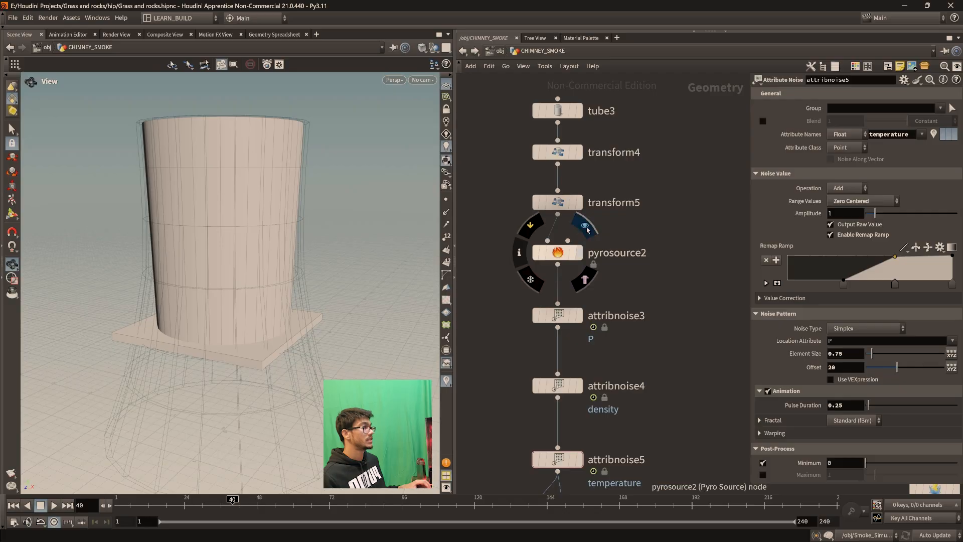
{"action": "left_click", "coordinate": [580, 253]}
{"action": "left_click_drag", "start_coordinate": [268, 207], "coordinate": [237, 249]}
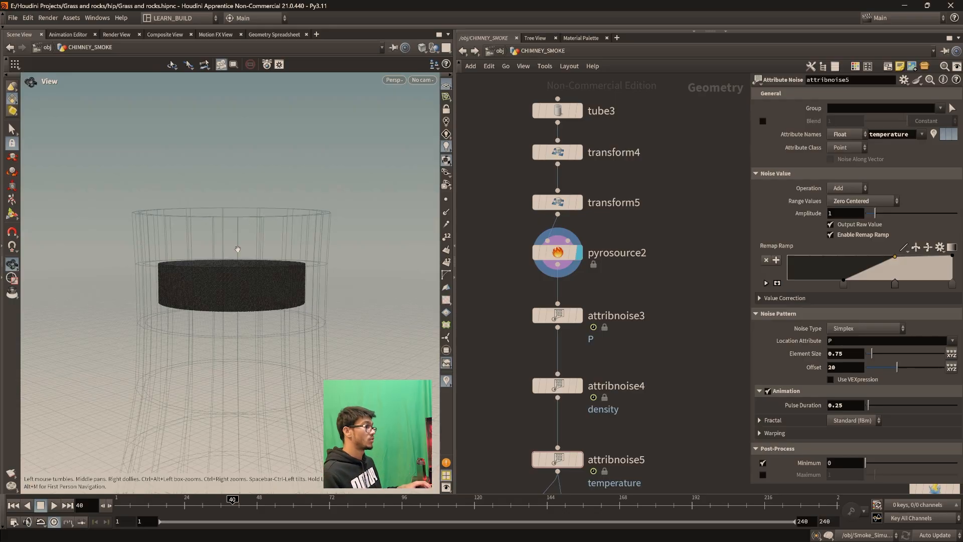
Step: Go back to the collision branch and display its tube2 node against the chimney wireframe
{"action": "middle_click_drag", "start_coordinate": [658, 306], "coordinate": [557, 296]}
{"action": "scroll", "coordinate": [552, 351], "scroll_direction": "down", "scroll_amount": 3}
{"action": "middle_click_drag", "start_coordinate": [627, 350], "coordinate": [558, 393]}
{"action": "middle_click_drag", "start_coordinate": [494, 392], "coordinate": [642, 370]}
{"action": "scroll", "coordinate": [641, 371], "scroll_direction": "up", "scroll_amount": 2}
{"action": "middle_click_drag", "start_coordinate": [744, 357], "coordinate": [511, 402]}
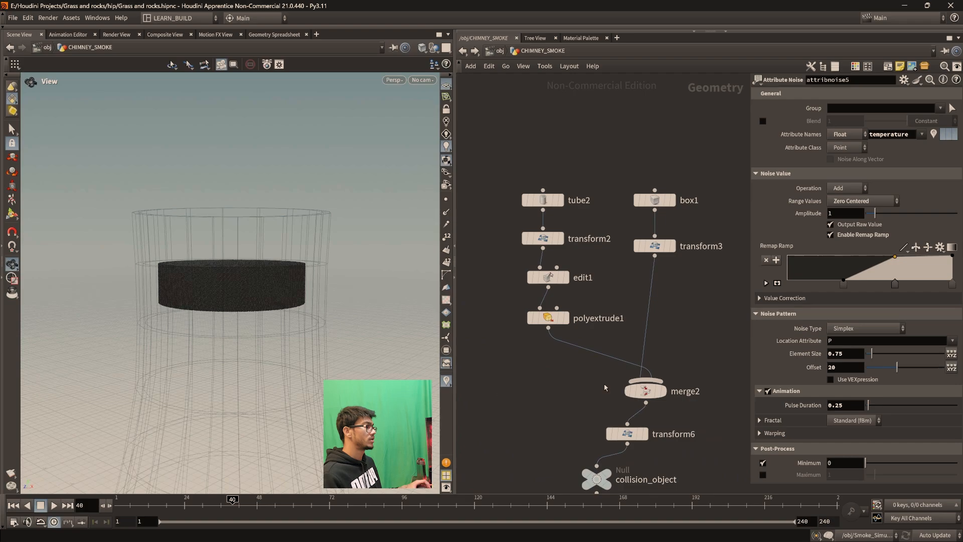
{"action": "left_click", "coordinate": [561, 199]}
{"action": "middle_click_drag", "start_coordinate": [279, 424], "coordinate": [292, 264]}
{"action": "scroll", "coordinate": [286, 332], "scroll_direction": "down", "scroll_amount": 3}
{"action": "scroll", "coordinate": [322, 279], "scroll_direction": "down", "scroll_amount": 1}
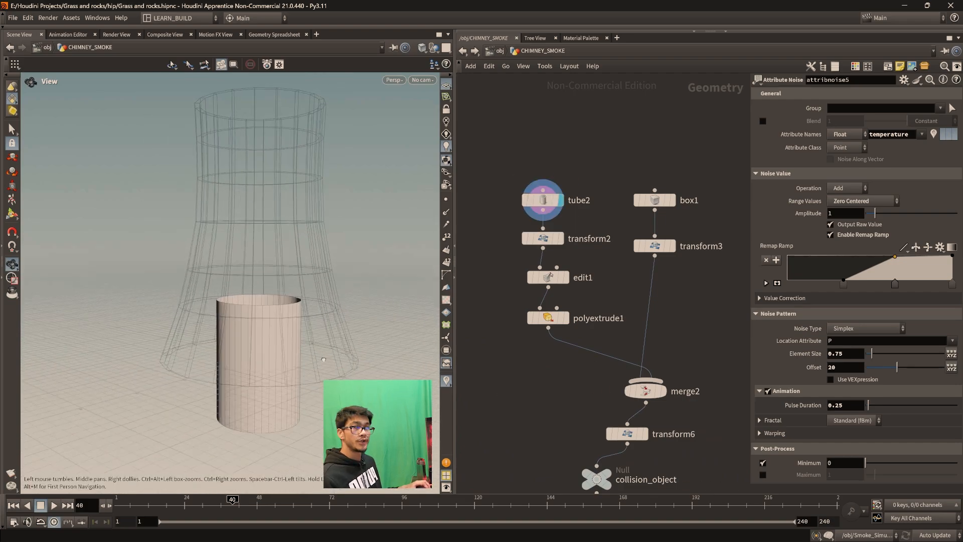
Step: Display and select the transform2 node below tube2, and enter 4.3 as its Y translation
{"action": "left_click", "coordinate": [561, 238]}
{"action": "middle_click_drag", "start_coordinate": [300, 198], "coordinate": [315, 307]}
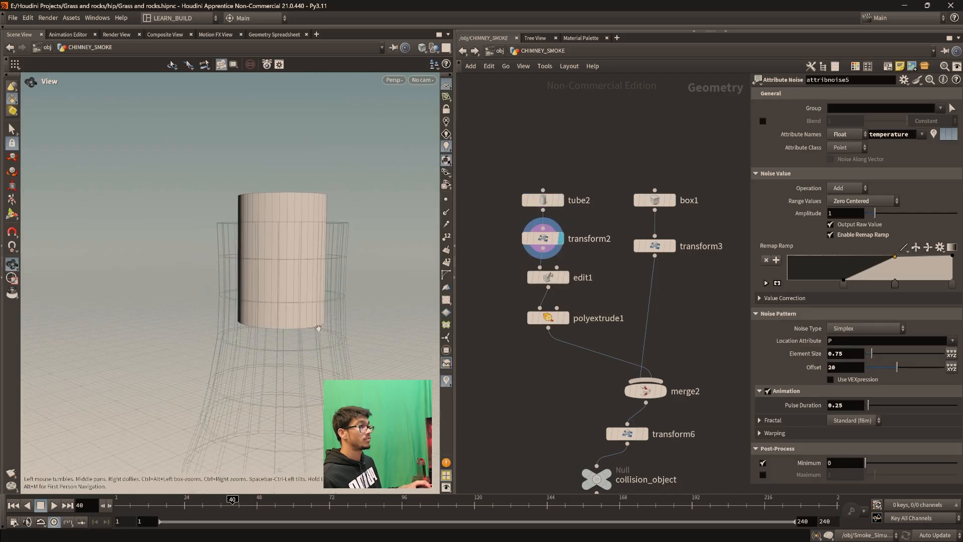
{"action": "scroll", "coordinate": [313, 305], "scroll_direction": "up", "scroll_amount": 3}
{"action": "left_click", "coordinate": [597, 238]}
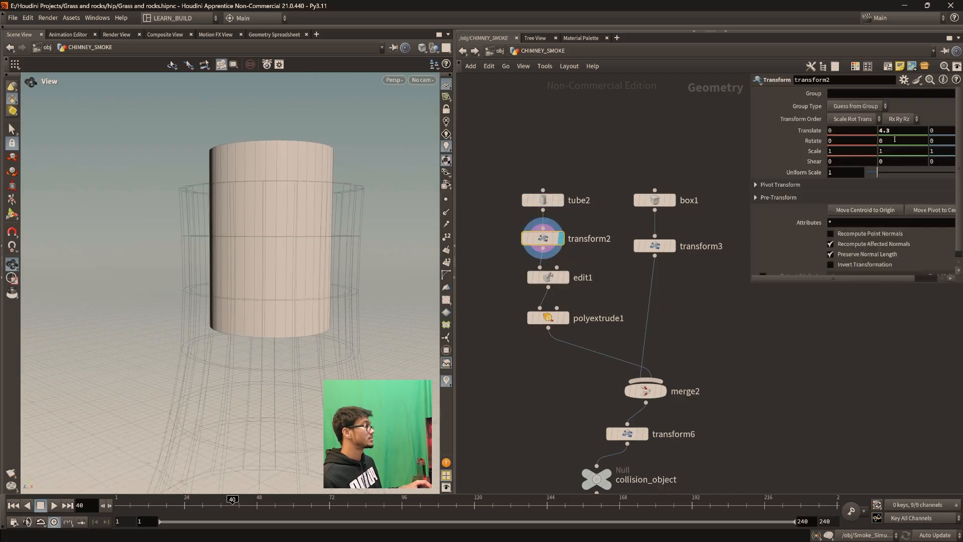
{"action": "type", "text": "3"}
{"action": "key", "text": "Return"}
{"action": "left_click_drag", "start_coordinate": [300, 201], "coordinate": [322, 235]}
{"action": "middle_click_drag", "start_coordinate": [322, 235], "coordinate": [288, 253]}
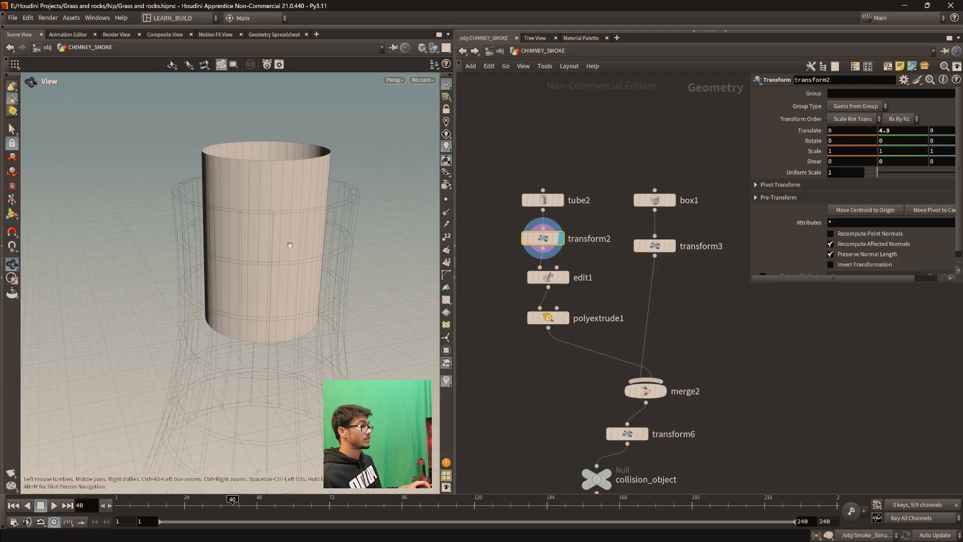
{"action": "scroll", "coordinate": [289, 263], "scroll_direction": "up", "scroll_amount": 1}
{"action": "middle_click_drag", "start_coordinate": [304, 267], "coordinate": [293, 291]}
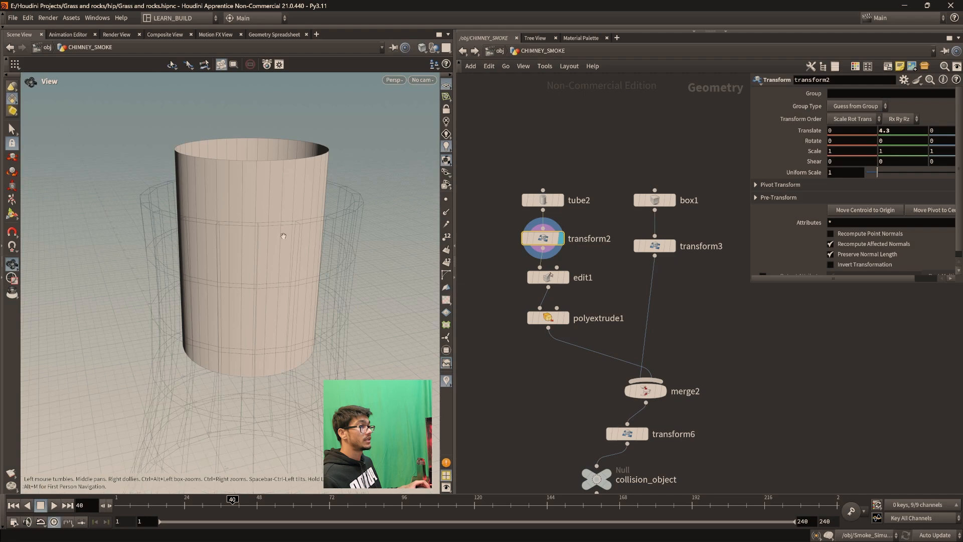
Step: Move the tube2 and transform2 nodes slightly higher in the network, above edit1
{"action": "left_click_drag", "start_coordinate": [275, 225], "coordinate": [279, 216]}
{"action": "left_click_drag", "start_coordinate": [542, 200], "coordinate": [543, 186]}
{"action": "left_click_drag", "start_coordinate": [548, 242], "coordinate": [548, 229]}
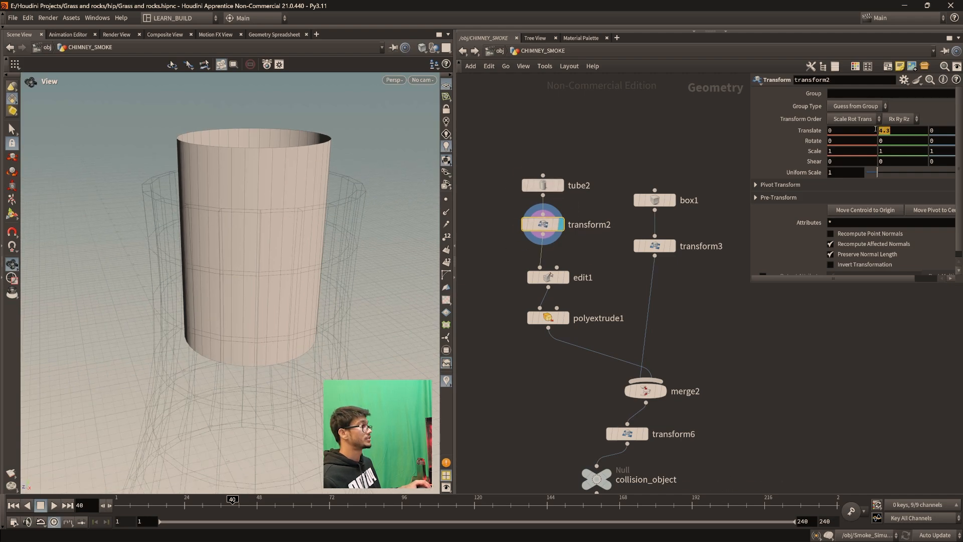
Step: Display the edit1 node and look at the tube's open top against the chimney wireframe
{"action": "left_click_drag", "start_coordinate": [313, 306], "coordinate": [286, 296]}
{"action": "scroll", "coordinate": [304, 287], "scroll_direction": "down", "scroll_amount": 2}
{"action": "scroll", "coordinate": [216, 220], "scroll_direction": "up", "scroll_amount": 1}
{"action": "left_click_drag", "start_coordinate": [269, 216], "coordinate": [256, 217]}
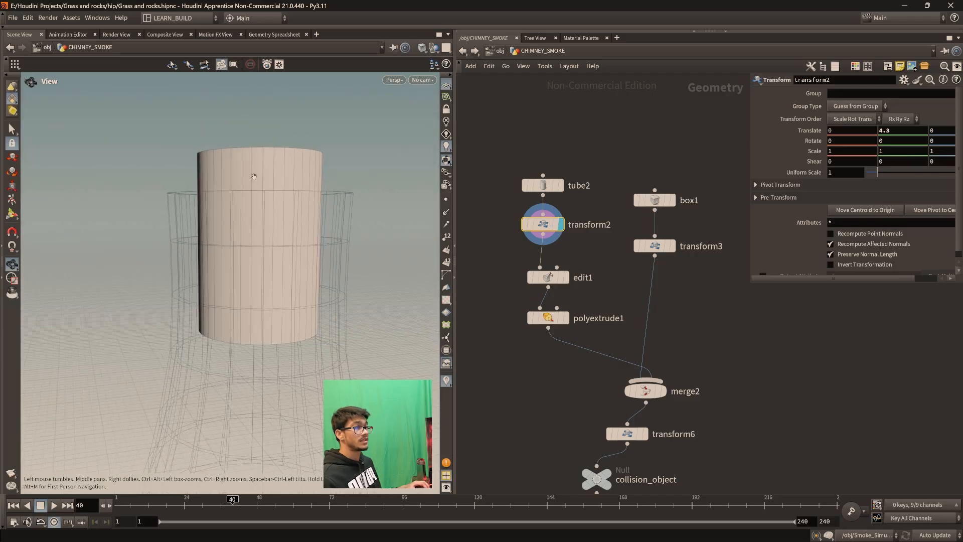
{"action": "middle_click_drag", "start_coordinate": [547, 389], "coordinate": [557, 434]}
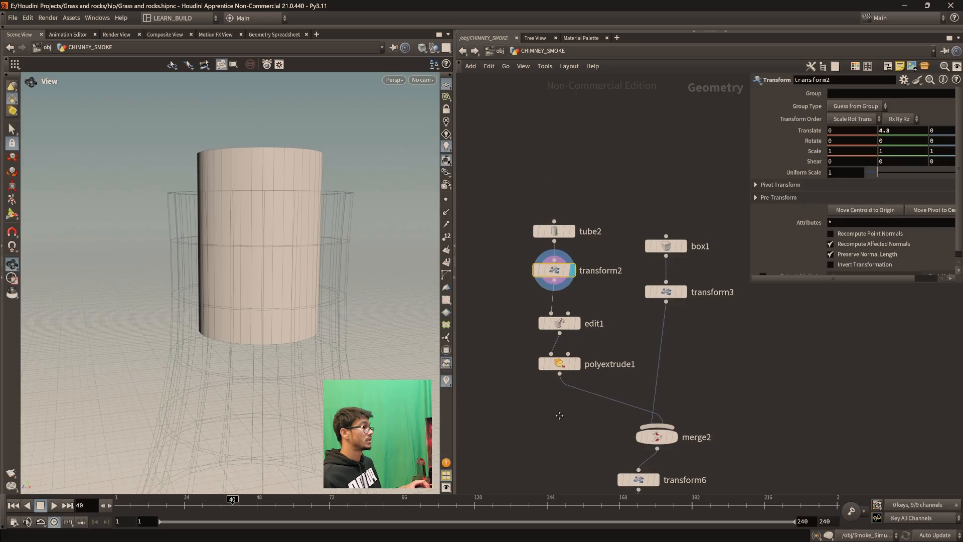
{"action": "left_click", "coordinate": [581, 300]}
{"action": "left_click_drag", "start_coordinate": [263, 243], "coordinate": [48, 150]}
Step: Try scaling the edge loop on the tube's top rim within the edit1 node
{"action": "key", "text": "s"}
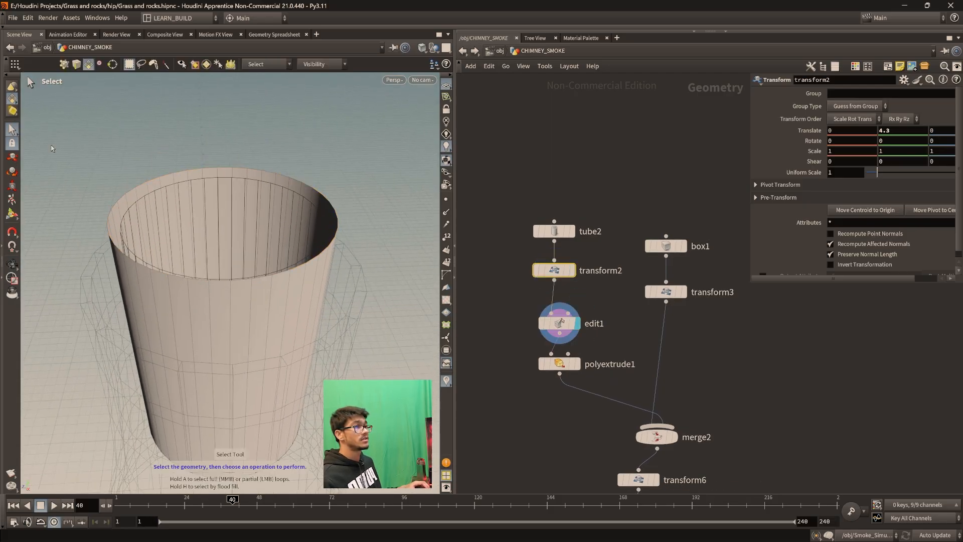
{"action": "scroll", "coordinate": [173, 186], "scroll_direction": "up", "scroll_amount": 2, "text": "alt"}
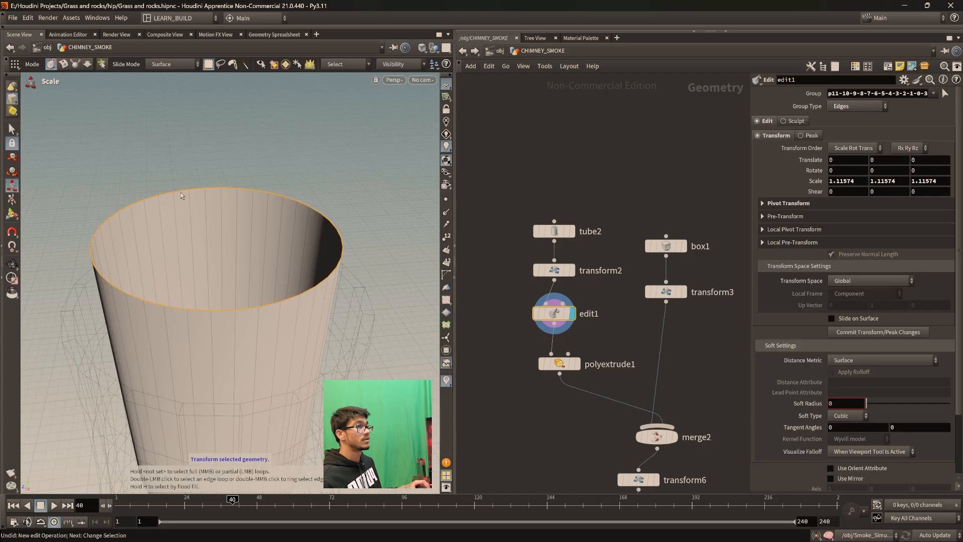
{"action": "left_click", "coordinate": [12, 172]}
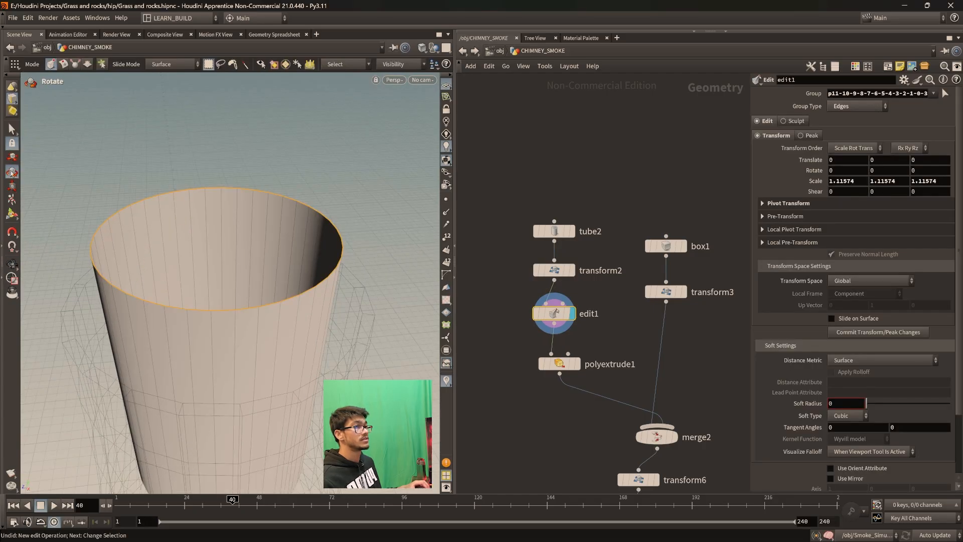
{"action": "left_click", "coordinate": [12, 185]}
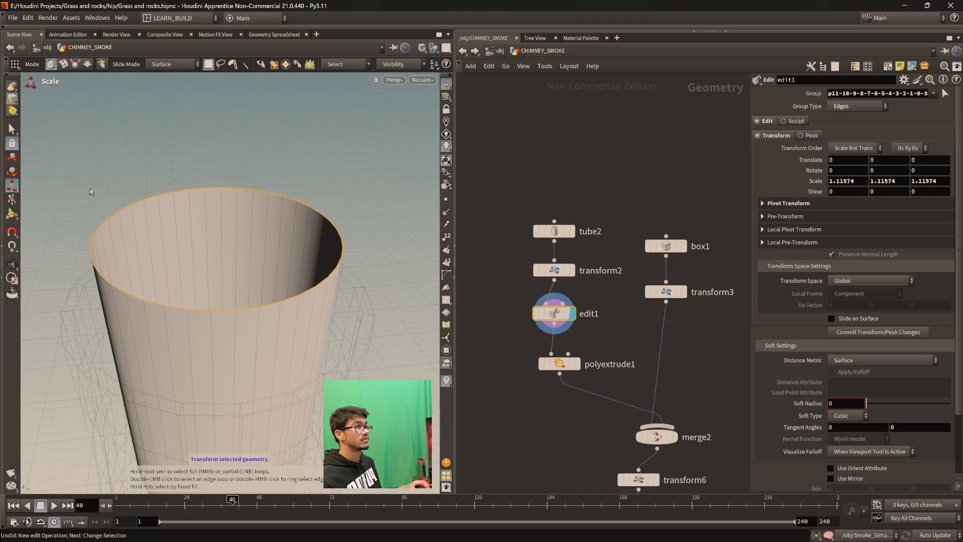
{"action": "key", "text": "Return"}
{"action": "left_click_drag", "start_coordinate": [228, 303], "coordinate": [240, 308]}
Step: Undo the trial scaling and the rim edge selection on edit1
{"action": "key", "text": "ctrl+z"}
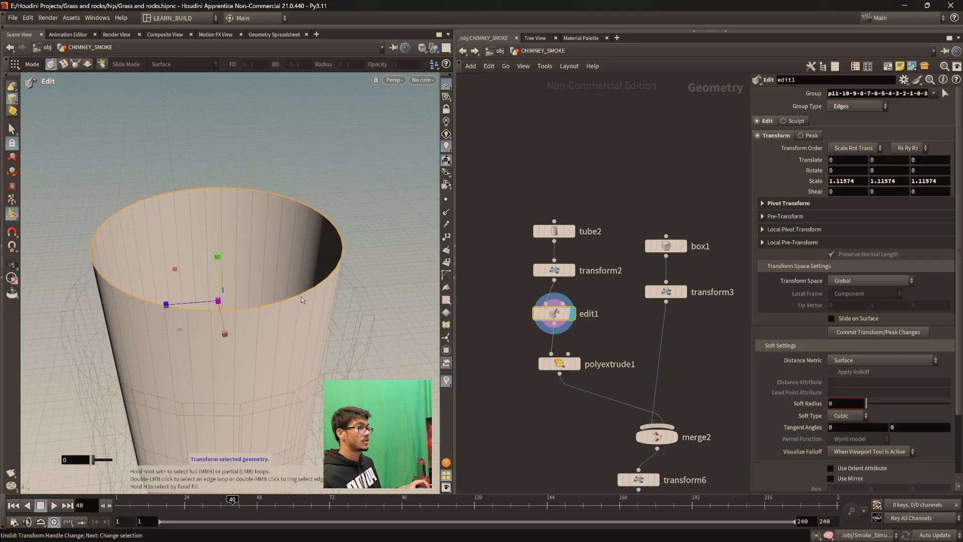
{"action": "key", "text": "ctrl+z"}
{"action": "key", "text": "ctrl+z"}
{"action": "key", "text": "ctrl+z"}
{"action": "key", "text": "ctrl+z"}
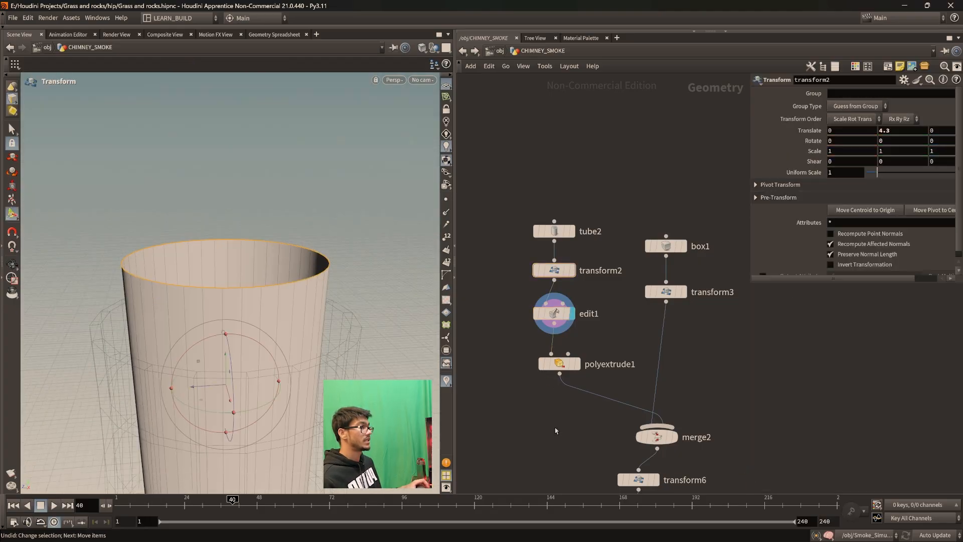
Step: Display polyextrude1, inspect the tube's wall thickness and nudge the node slightly up in the network
{"action": "left_click_drag", "start_coordinate": [211, 281], "coordinate": [246, 331], "text": "alt"}
{"action": "mouse_move", "coordinate": [560, 364]}
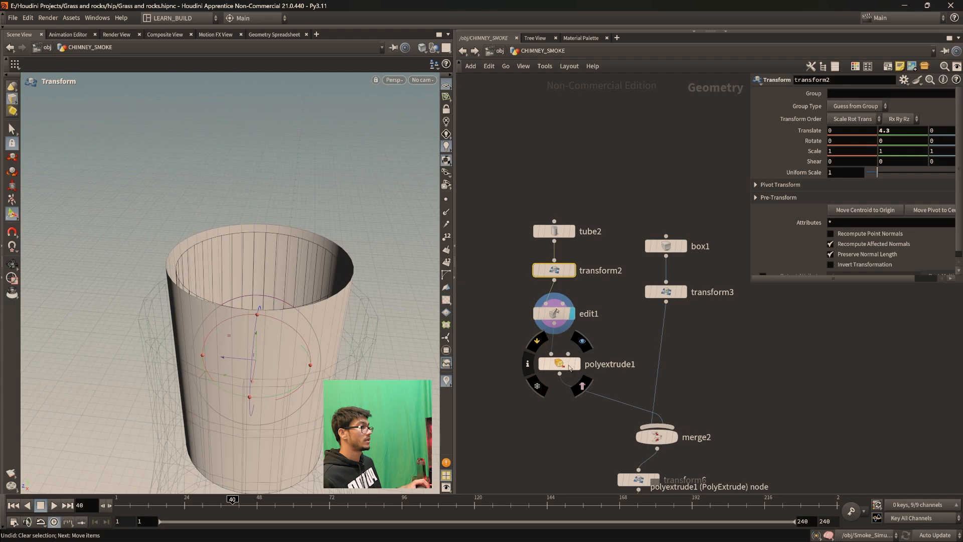
{"action": "left_click", "coordinate": [581, 346]}
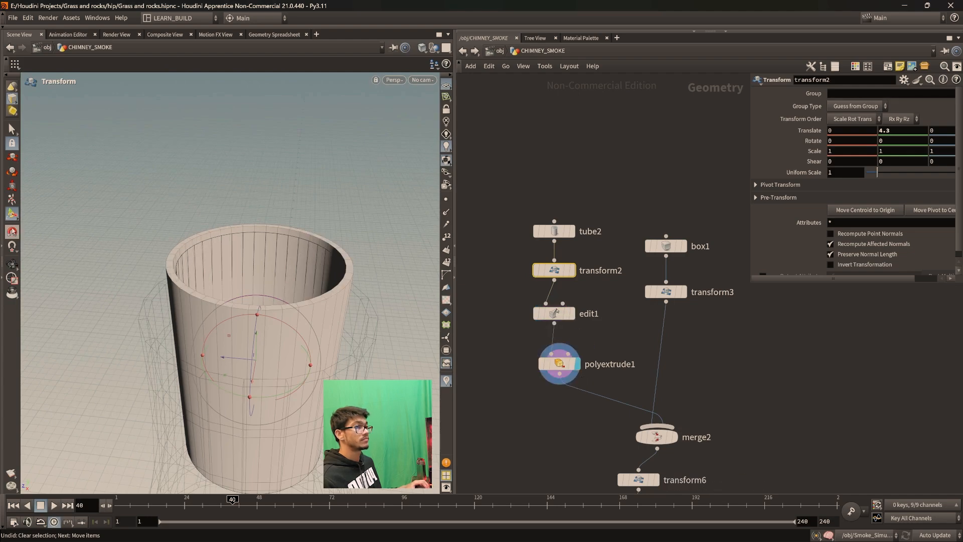
{"action": "left_click", "coordinate": [16, 265]}
{"action": "scroll", "coordinate": [241, 281], "scroll_direction": "down", "scroll_amount": 1}
{"action": "left_click_drag", "start_coordinate": [241, 281], "coordinate": [226, 306]}
{"action": "mouse_move", "coordinate": [562, 367]}
{"action": "left_mouse_down"}
{"action": "mouse_move", "coordinate": [552, 362]}
{"action": "mouse_move", "coordinate": [563, 359]}
{"action": "left_mouse_up"}
{"action": "left_click_drag", "start_coordinate": [346, 272], "coordinate": [364, 274]}
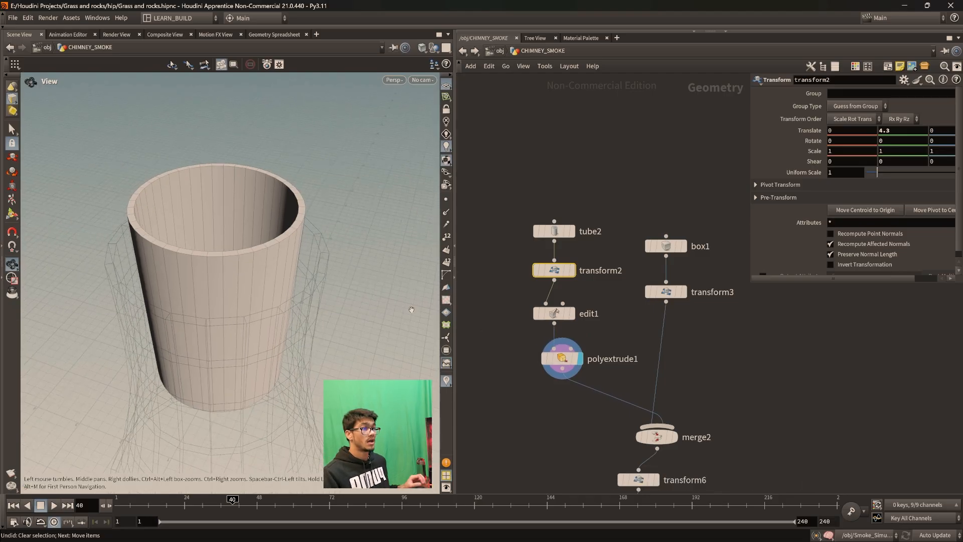
Step: Display the tube2 node at the start of the collision branch again
{"action": "scroll", "coordinate": [577, 301], "scroll_direction": "down", "scroll_amount": 3}
{"action": "left_click_drag", "start_coordinate": [543, 366], "coordinate": [658, 404]}
{"action": "scroll", "coordinate": [602, 226], "scroll_direction": "up", "scroll_amount": 5}
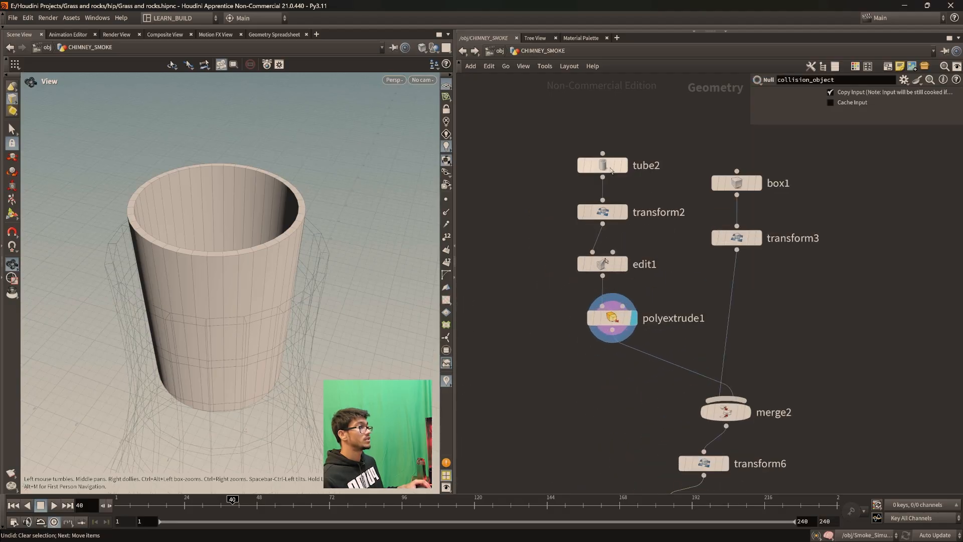
{"action": "left_click", "coordinate": [630, 147]}
{"action": "left_click_drag", "start_coordinate": [281, 348], "coordinate": [266, 341]}
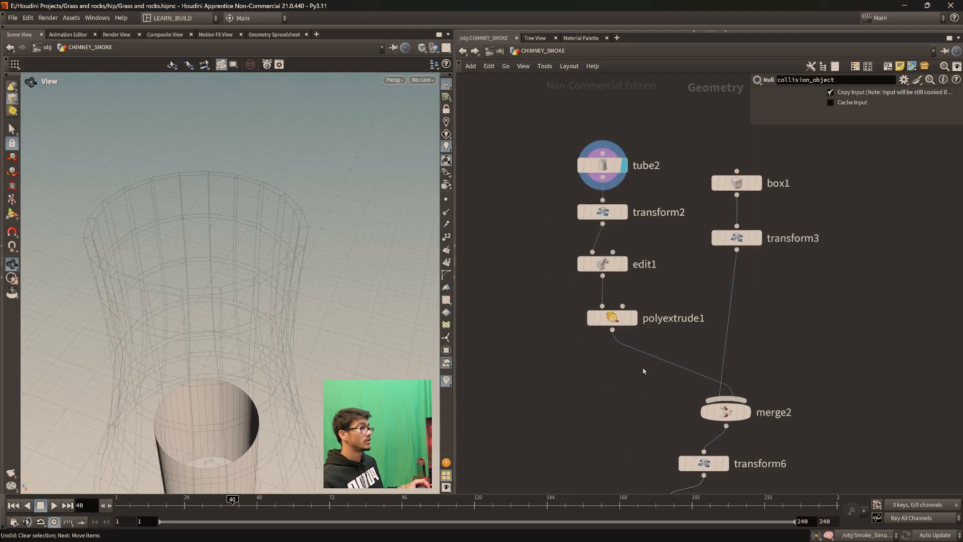
Step: Select the polyextrude1 node and bypass it
{"action": "left_click", "coordinate": [622, 318]}
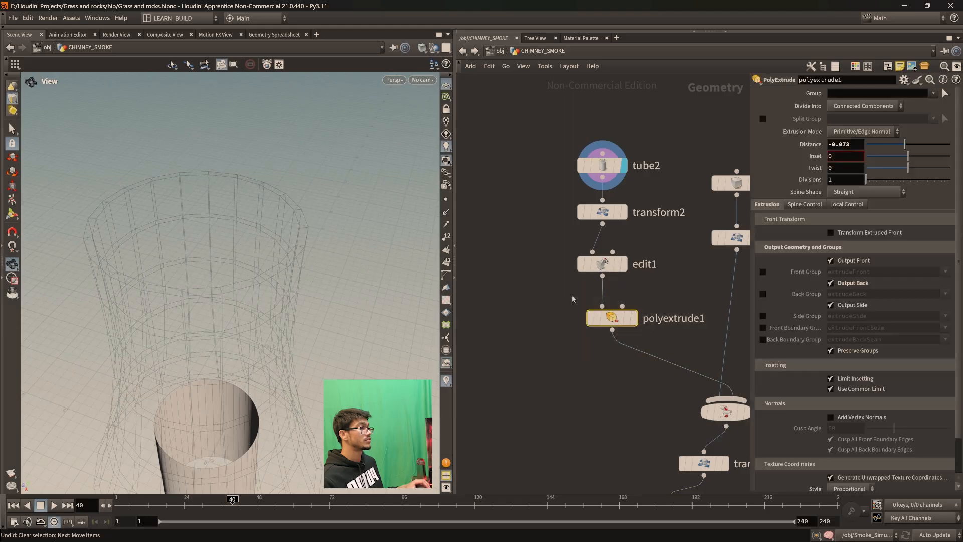
{"action": "middle_click_drag", "start_coordinate": [592, 382], "coordinate": [551, 370]}
{"action": "scroll", "coordinate": [588, 378], "scroll_direction": "down", "scroll_amount": 3}
{"action": "scroll", "coordinate": [604, 387], "scroll_direction": "up", "scroll_amount": 2}
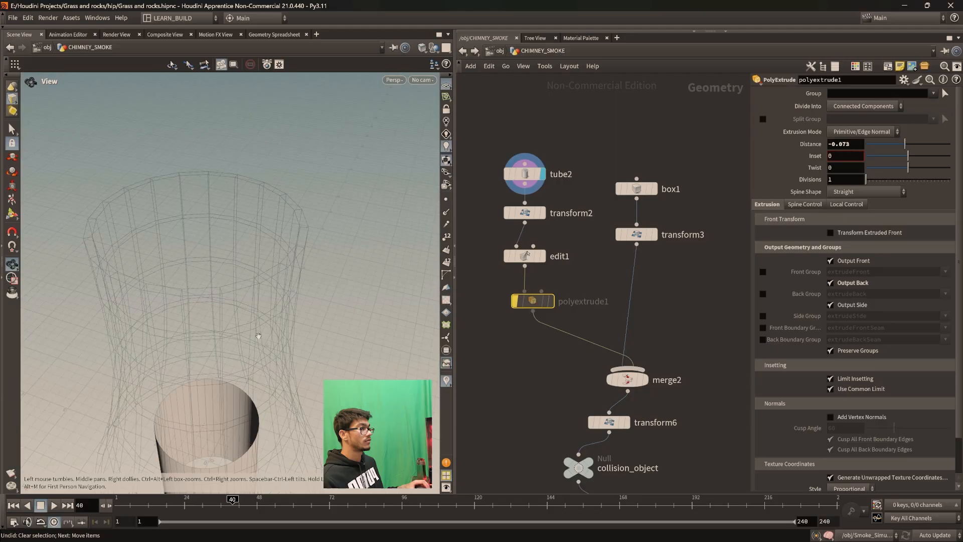
Step: Examine tube2's position inside the chimney wireframe from several angles
{"action": "key", "text": "space+f"}
{"action": "left_click_drag", "start_coordinate": [258, 341], "coordinate": [289, 280]}
{"action": "scroll", "coordinate": [289, 280], "scroll_direction": "down", "scroll_amount": 2}
{"action": "middle_click_drag", "start_coordinate": [281, 251], "coordinate": [268, 305]}
{"action": "scroll", "coordinate": [268, 305], "scroll_direction": "down", "scroll_amount": 3}
{"action": "left_click_drag", "start_coordinate": [267, 305], "coordinate": [297, 236]}
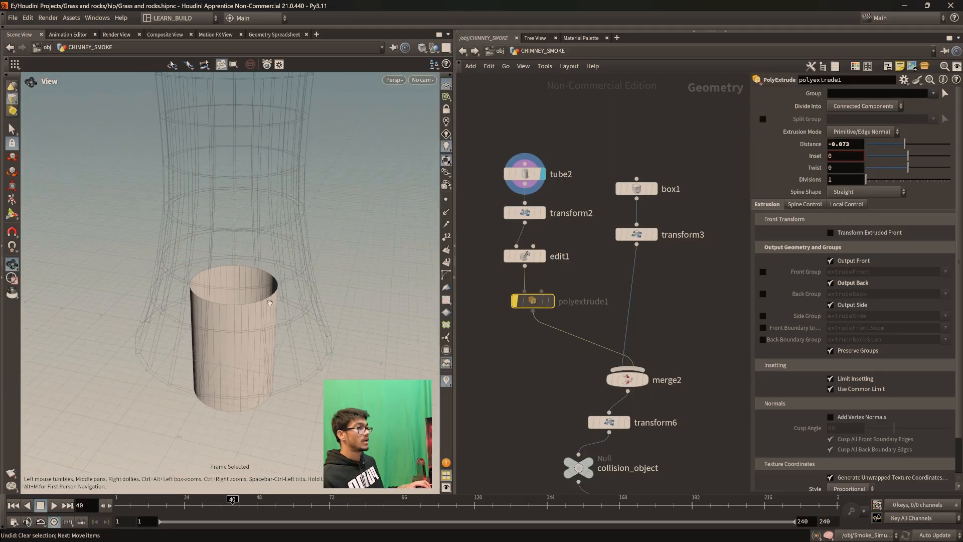
{"action": "middle_click_drag", "start_coordinate": [297, 236], "coordinate": [288, 286]}
{"action": "scroll", "coordinate": [290, 302], "scroll_direction": "down", "scroll_amount": 1}
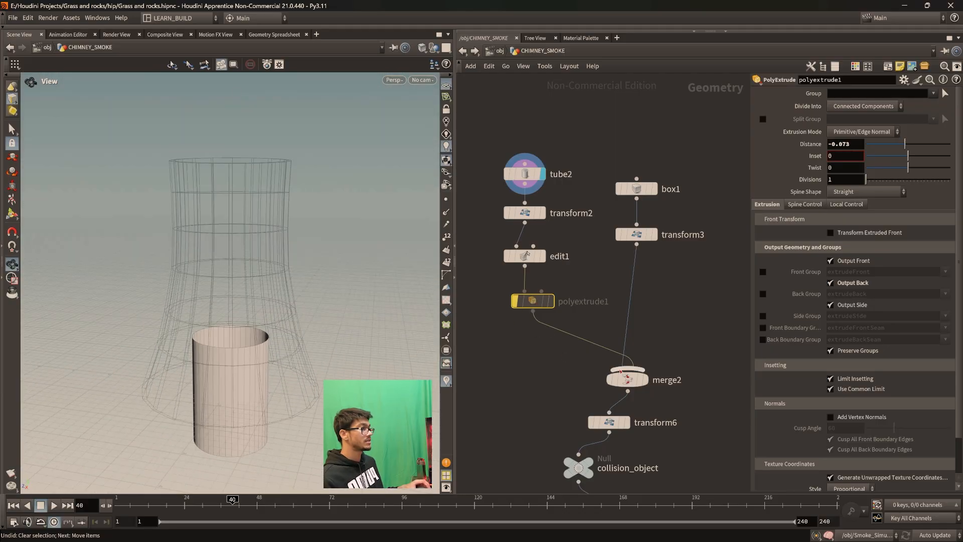
Step: Display the edit1 result, followed by the merge2 result that combines the tube and the box
{"action": "left_click", "coordinate": [543, 255]}
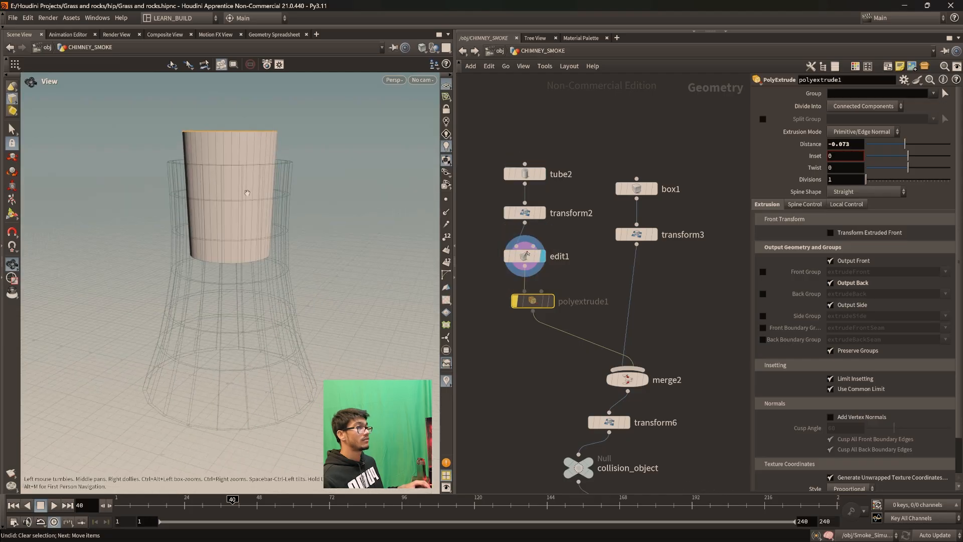
{"action": "left_click", "coordinate": [647, 380]}
{"action": "middle_click_drag", "start_coordinate": [658, 321], "coordinate": [663, 371]}
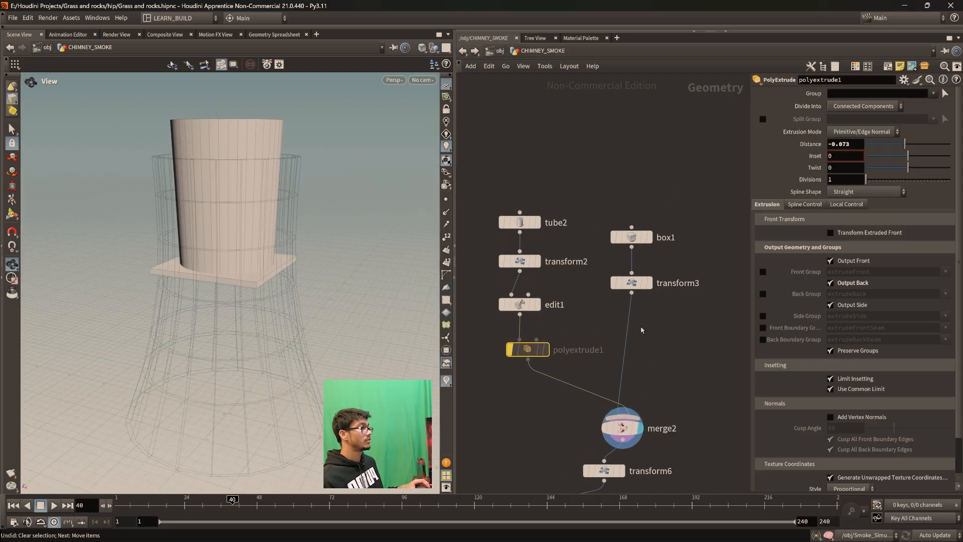
Step: Display box1 and its transform3 node to compare the slab's original and raised positions
{"action": "left_click", "coordinate": [655, 214]}
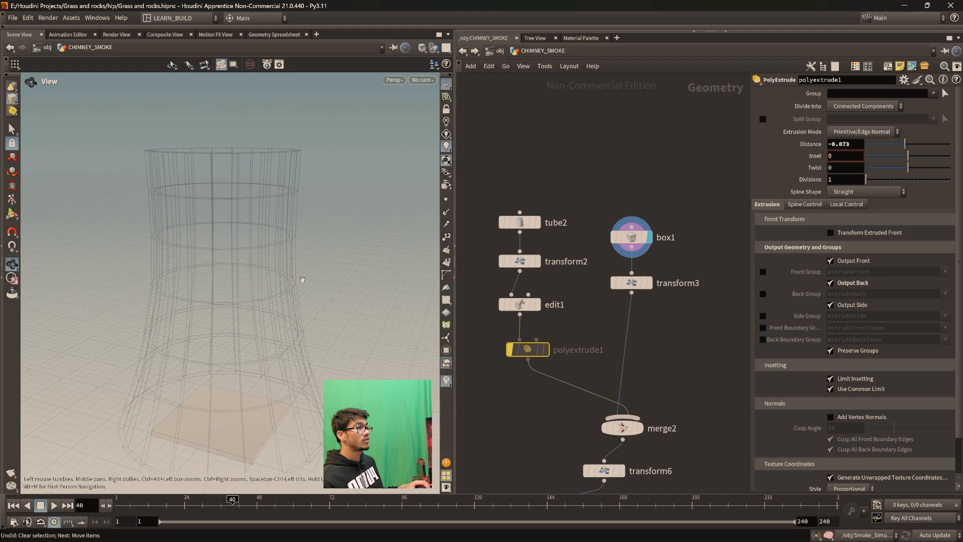
{"action": "left_click", "coordinate": [653, 262]}
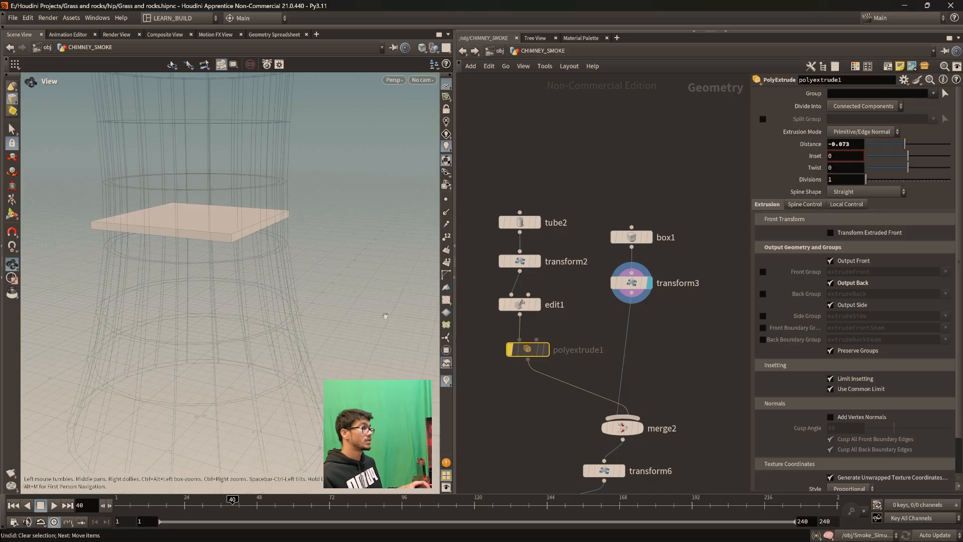
{"action": "middle_click_drag", "start_coordinate": [565, 410], "coordinate": [593, 374]}
{"action": "mouse_move", "coordinate": [682, 186]}
Step: Display merge2 and view the tube with its square base from above
{"action": "left_click", "coordinate": [674, 368]}
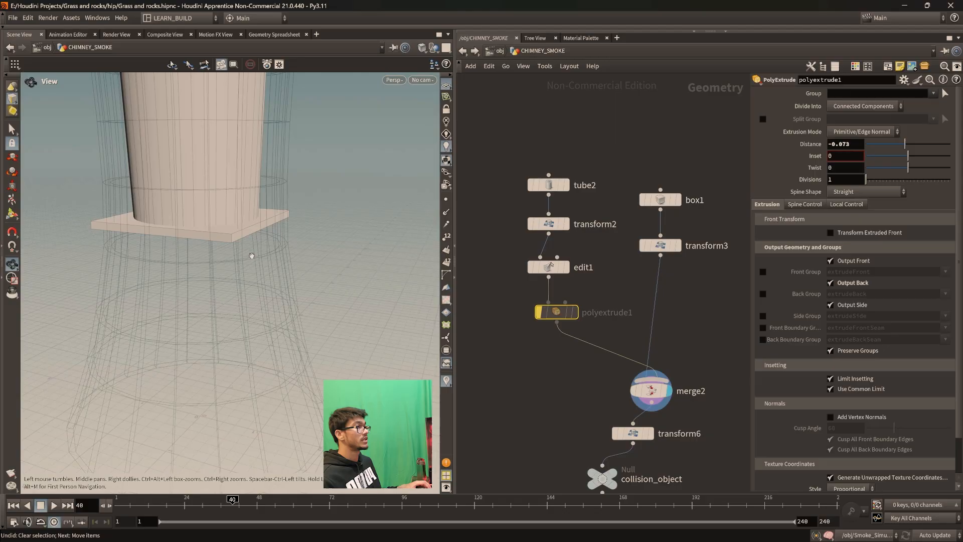
{"action": "left_click_drag", "start_coordinate": [242, 250], "coordinate": [260, 276]}
{"action": "left_click_drag", "start_coordinate": [275, 318], "coordinate": [266, 312]}
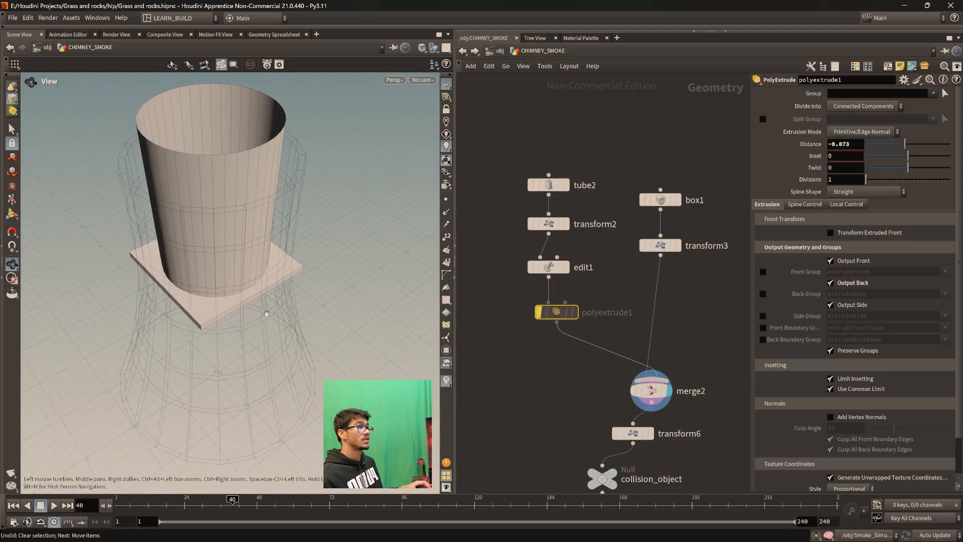
Step: Display transform6 and examine the tube and base from the outside and down into the opening
{"action": "middle_click_drag", "start_coordinate": [583, 457], "coordinate": [559, 396]}
{"action": "left_click", "coordinate": [627, 373]}
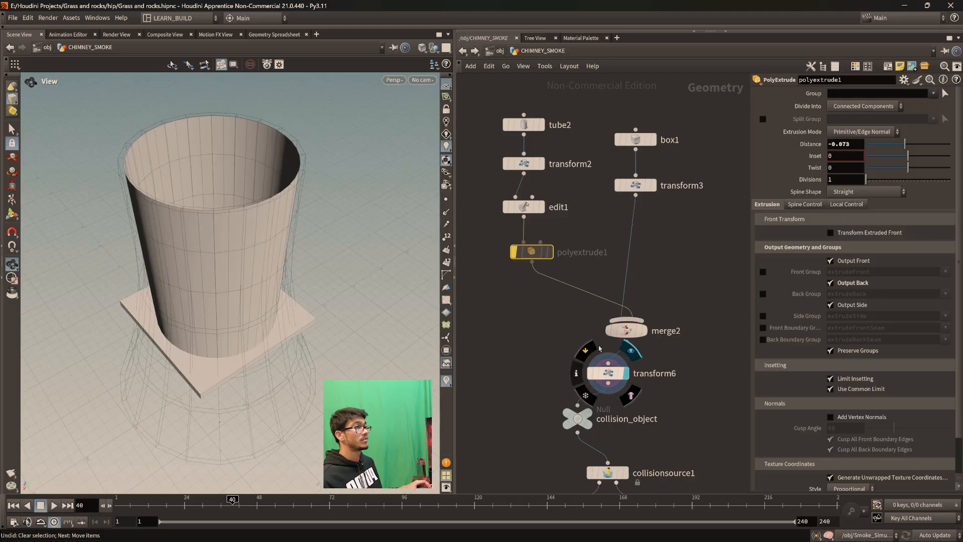
{"action": "left_click_drag", "start_coordinate": [157, 317], "coordinate": [252, 272]}
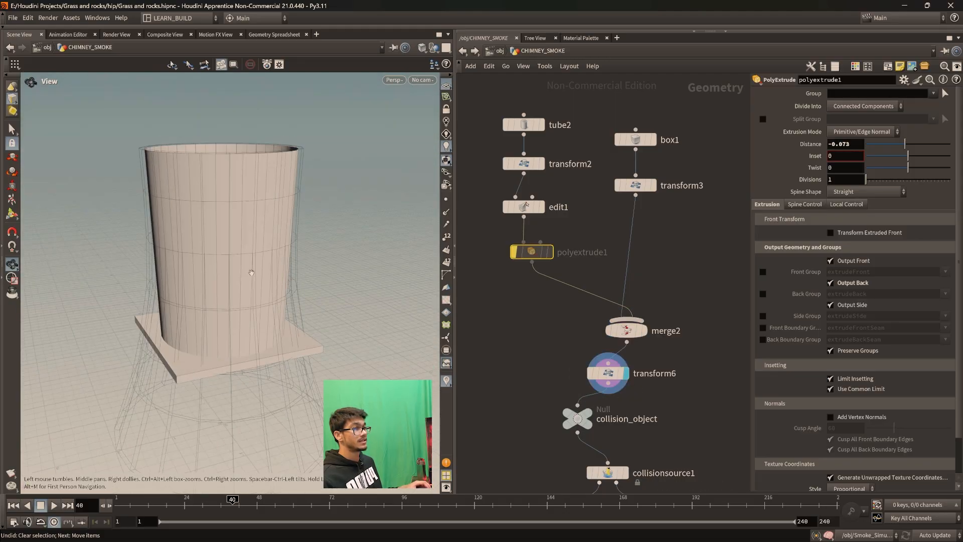
{"action": "left_click_drag", "start_coordinate": [221, 219], "coordinate": [157, 292]}
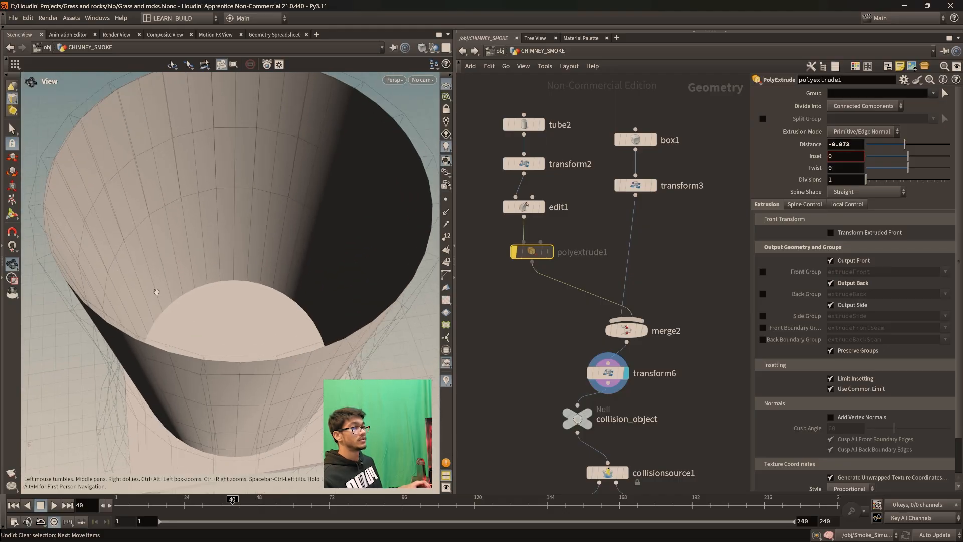
{"action": "left_click_drag", "start_coordinate": [77, 195], "coordinate": [64, 149]}
{"action": "left_click_drag", "start_coordinate": [146, 235], "coordinate": [256, 165]}
{"action": "left_click_drag", "start_coordinate": [199, 244], "coordinate": [208, 271]}
{"action": "scroll", "coordinate": [196, 333], "scroll_direction": "down", "scroll_amount": 4}
{"action": "mouse_move", "coordinate": [229, 319]}
{"action": "left_mouse_down"}
{"action": "mouse_move", "coordinate": [226, 302]}
{"action": "mouse_move", "coordinate": [231, 326]}
{"action": "left_mouse_up"}
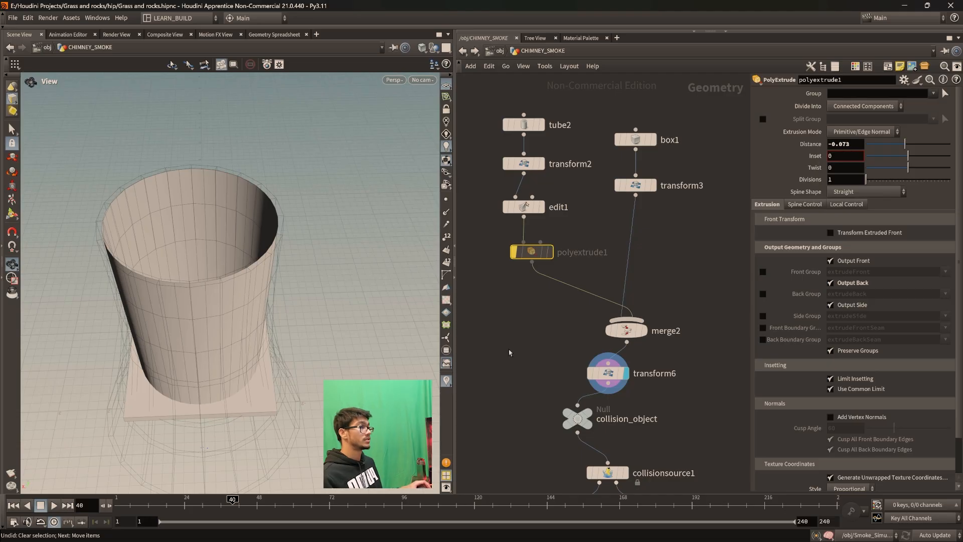
Step: Display the collision_object null and view its geometry from the side
{"action": "middle_click_drag", "start_coordinate": [563, 355], "coordinate": [545, 287]}
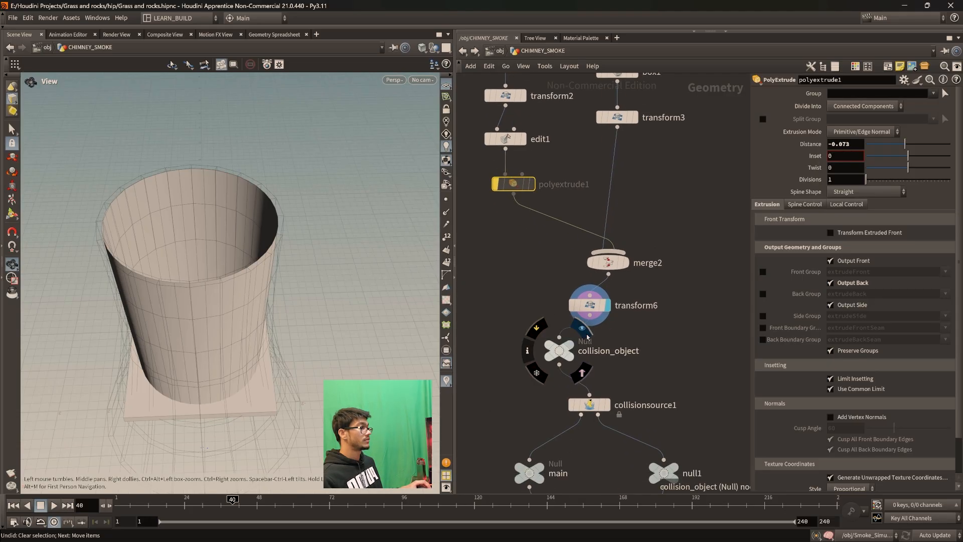
{"action": "left_click", "coordinate": [578, 350]}
{"action": "left_click_drag", "start_coordinate": [162, 317], "coordinate": [318, 282]}
Step: Delete the collision_object null between transform6 and collisionsource1
{"action": "left_click_drag", "start_coordinate": [565, 355], "coordinate": [684, 350]}
{"action": "middle_click_drag", "start_coordinate": [692, 389], "coordinate": [655, 381]}
{"action": "left_click_drag", "start_coordinate": [646, 342], "coordinate": [613, 345]}
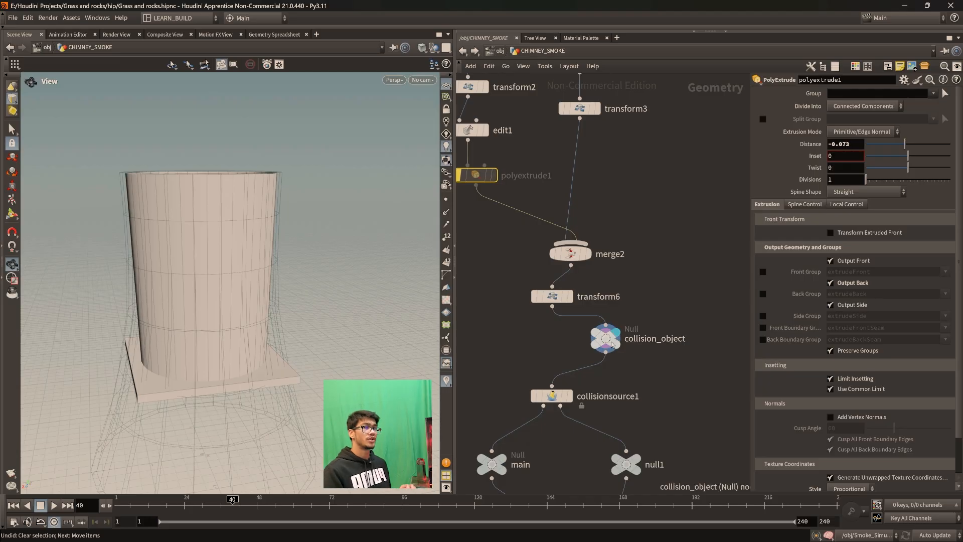
{"action": "middle_click_drag", "start_coordinate": [612, 346], "coordinate": [621, 274]}
{"action": "left_click_drag", "start_coordinate": [621, 271], "coordinate": [670, 269]}
{"action": "key", "text": "Delete"}
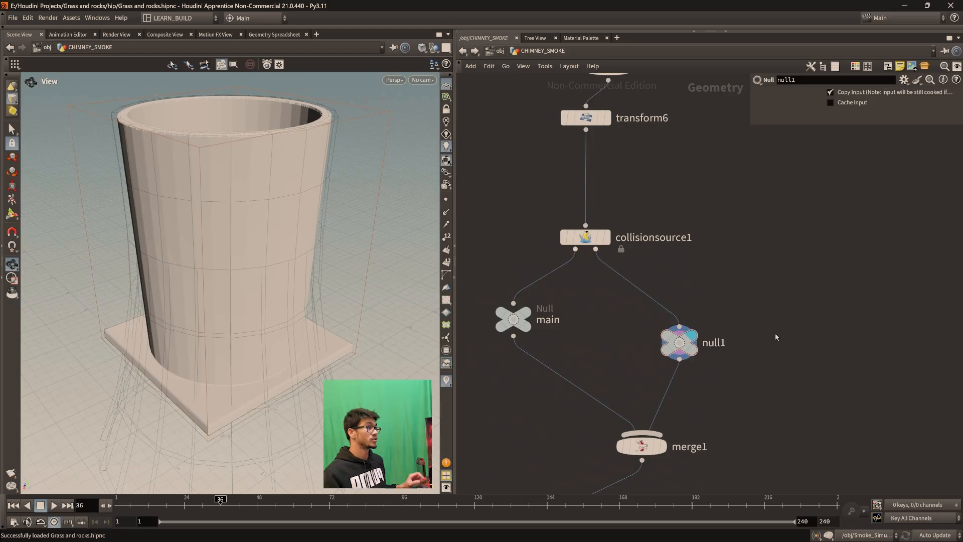
Step: Display the main null and the null1 node to compare the two outputs of collisionsource1
{"action": "left_click", "coordinate": [540, 290]}
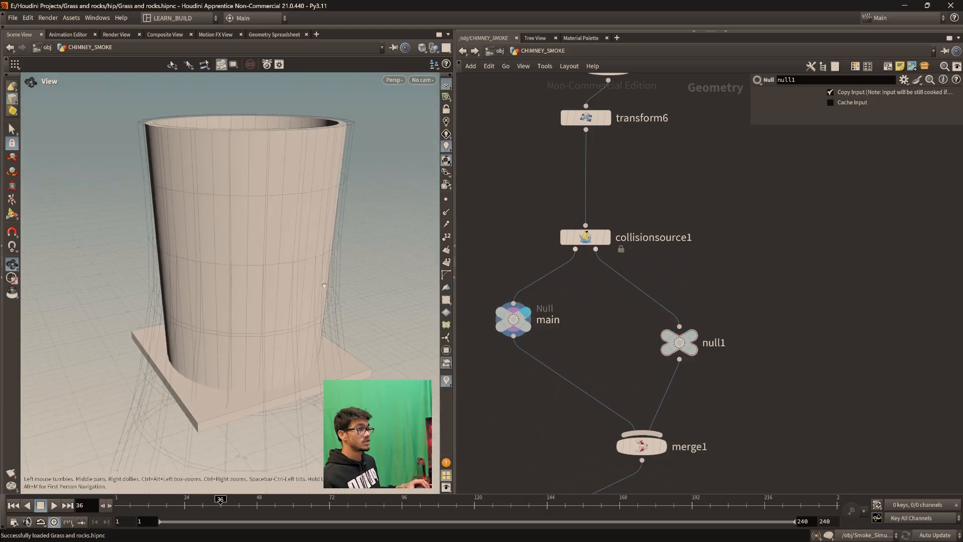
{"action": "left_click_drag", "start_coordinate": [680, 342], "coordinate": [677, 330]}
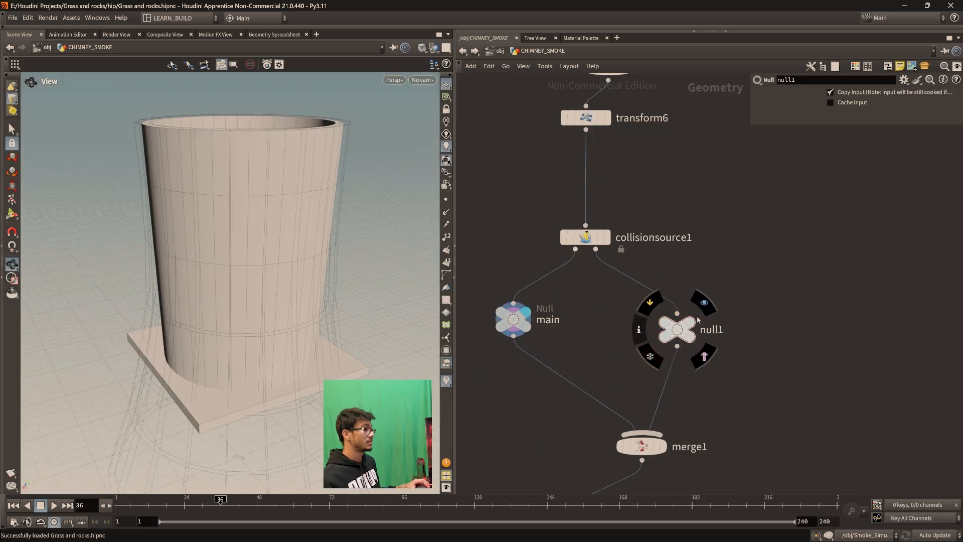
{"action": "left_click", "coordinate": [704, 302]}
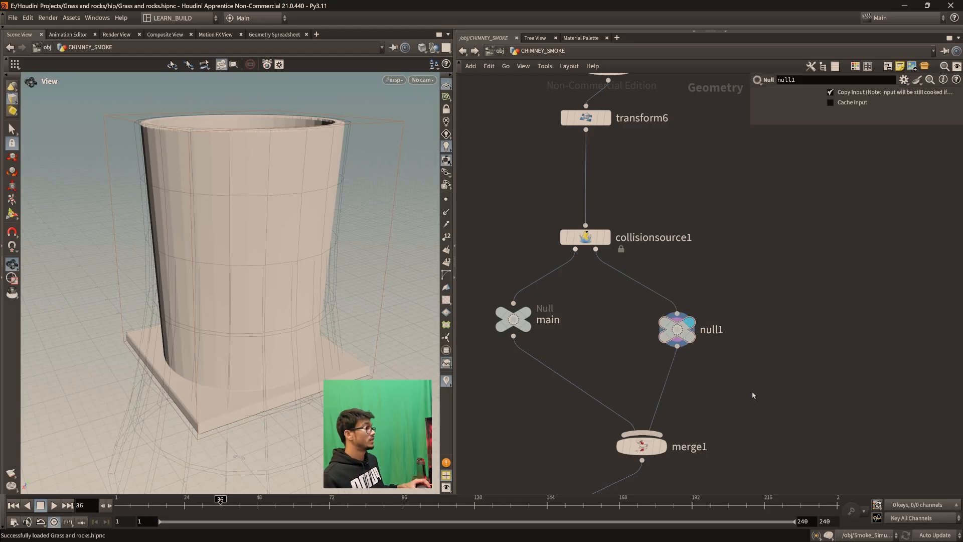
{"action": "left_click_drag", "start_coordinate": [191, 250], "coordinate": [226, 335]}
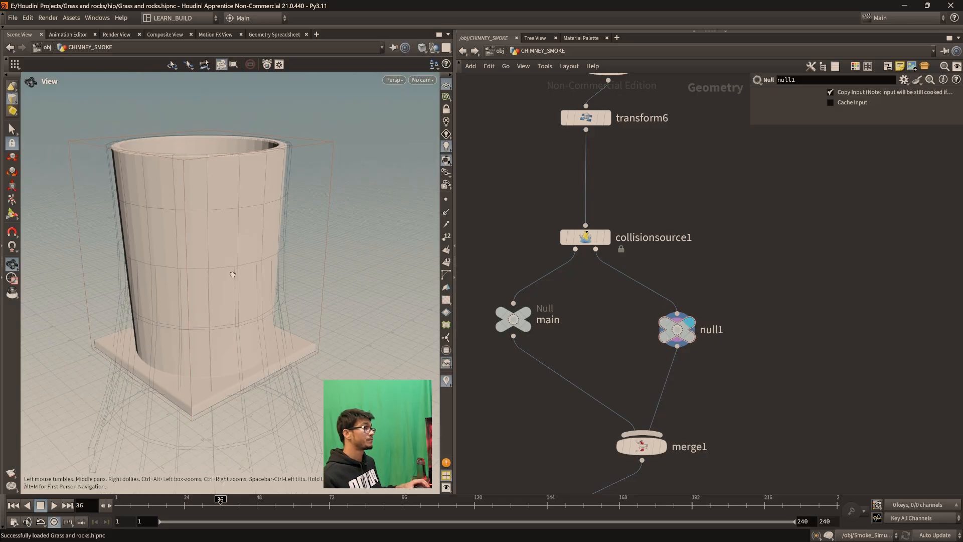
Step: Select the collisionsource1 node and move it up closer to transform6 in the network
{"action": "scroll", "coordinate": [701, 345], "scroll_direction": "down", "scroll_amount": 6}
{"action": "scroll", "coordinate": [701, 344], "scroll_direction": "up", "scroll_amount": 3}
{"action": "left_click_drag", "start_coordinate": [551, 352], "coordinate": [689, 405]}
{"action": "middle_click_drag", "start_coordinate": [713, 426], "coordinate": [725, 373]}
{"action": "scroll", "coordinate": [657, 357], "scroll_direction": "up", "scroll_amount": 3}
{"action": "left_click_drag", "start_coordinate": [605, 325], "coordinate": [605, 297]}
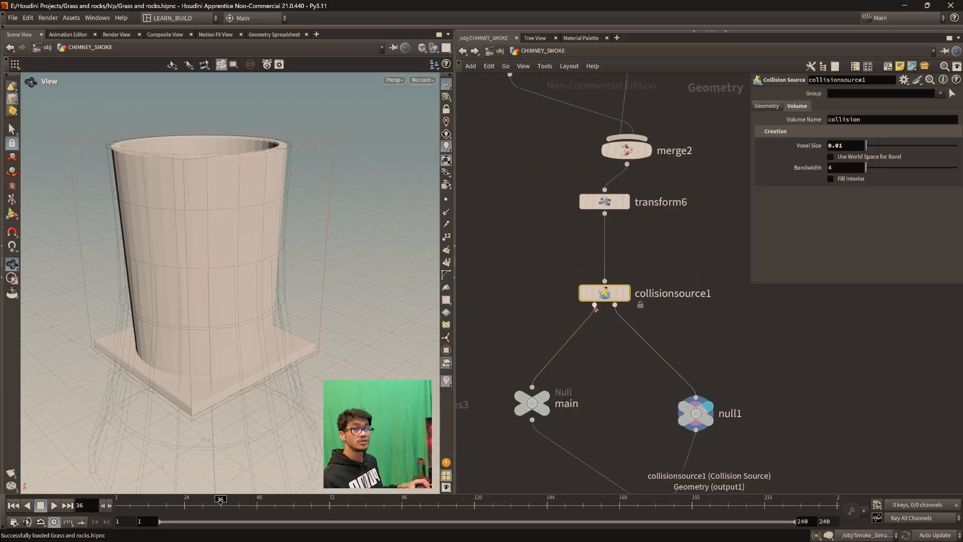
Step: Follow the two collisionsource1 outputs into merge1 and move the pyrosolver2 node up slightly in the network
{"action": "middle_click_drag", "start_coordinate": [608, 408], "coordinate": [603, 353]}
{"action": "middle_click_drag", "start_coordinate": [659, 410], "coordinate": [651, 348]}
{"action": "middle_click_drag", "start_coordinate": [734, 385], "coordinate": [729, 347]}
{"action": "left_click_drag", "start_coordinate": [731, 410], "coordinate": [588, 326]}
{"action": "scroll", "coordinate": [675, 450], "scroll_direction": "down", "scroll_amount": 2}
{"action": "middle_click_drag", "start_coordinate": [675, 450], "coordinate": [729, 359]}
{"action": "left_click_drag", "start_coordinate": [803, 351], "coordinate": [684, 288]}
{"action": "middle_click_drag", "start_coordinate": [676, 410], "coordinate": [793, 370]}
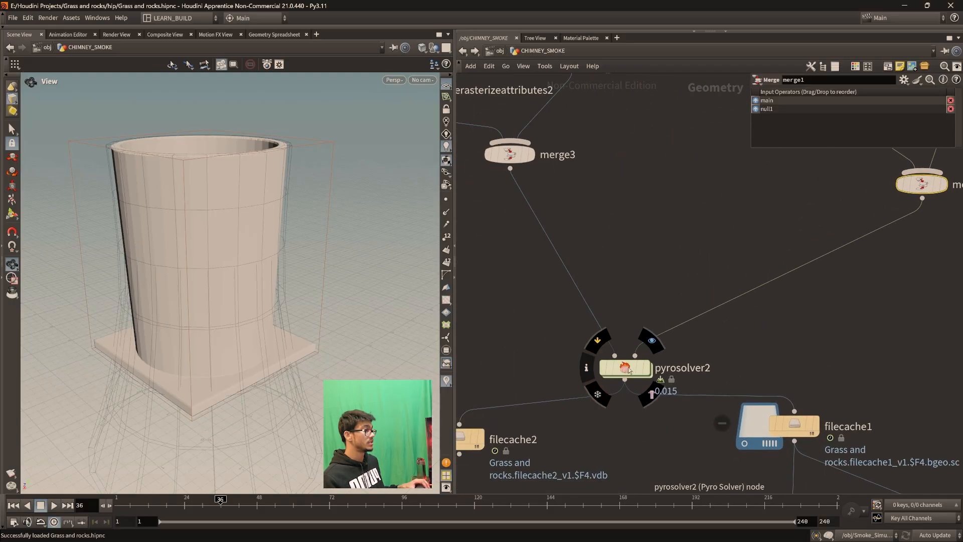
{"action": "left_click_drag", "start_coordinate": [625, 368], "coordinate": [633, 347]}
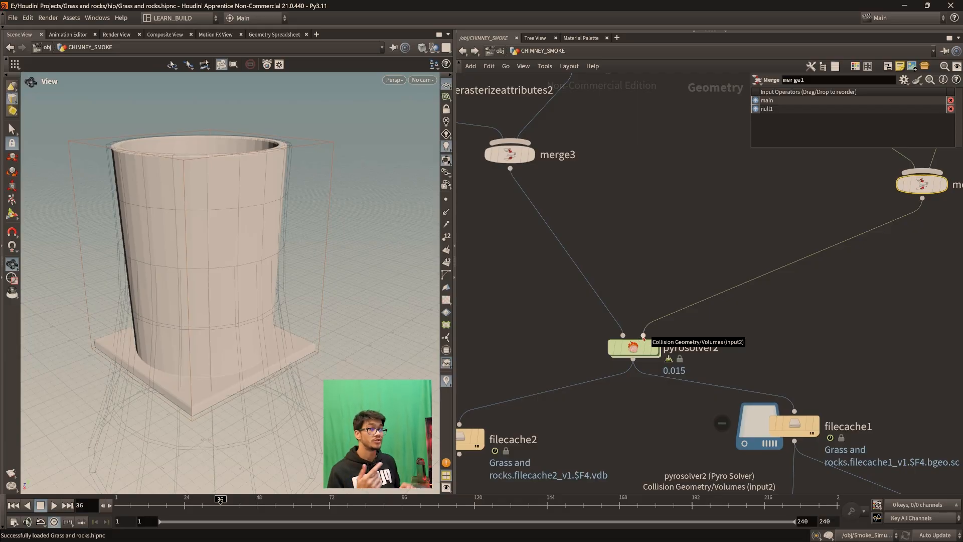
Step: Hide the node parameters and display tube2, merge2 and transform6 in turn to review the collision geometry
{"action": "scroll", "coordinate": [852, 264], "scroll_direction": "down", "scroll_amount": 3}
{"action": "middle_click_drag", "start_coordinate": [848, 278], "coordinate": [744, 393]}
{"action": "scroll", "coordinate": [795, 323], "scroll_direction": "up", "scroll_amount": 1}
{"action": "middle_click_drag", "start_coordinate": [898, 226], "coordinate": [854, 281]}
{"action": "key", "text": "p"}
{"action": "middle_click_drag", "start_coordinate": [787, 246], "coordinate": [792, 293]}
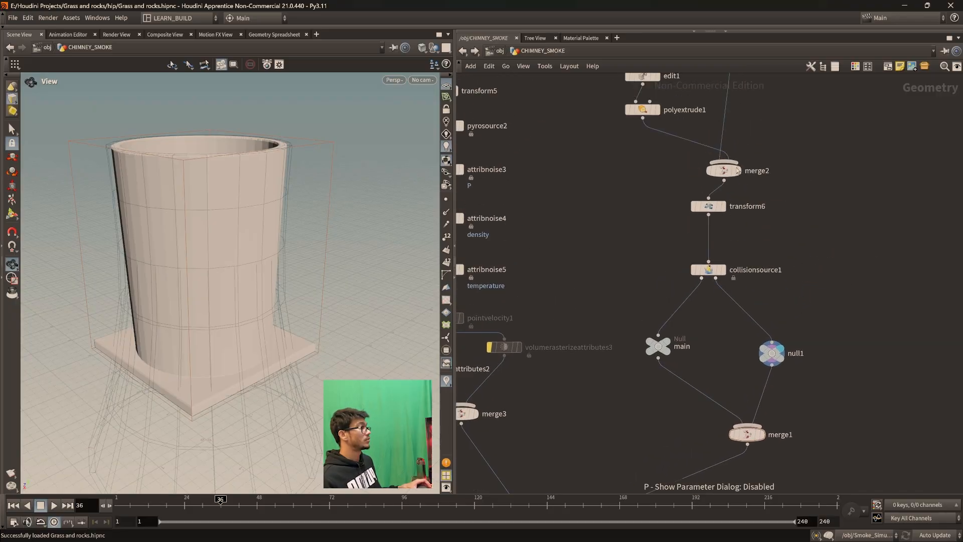
{"action": "middle_click_drag", "start_coordinate": [755, 135], "coordinate": [726, 291]}
{"action": "left_click", "coordinate": [626, 156]}
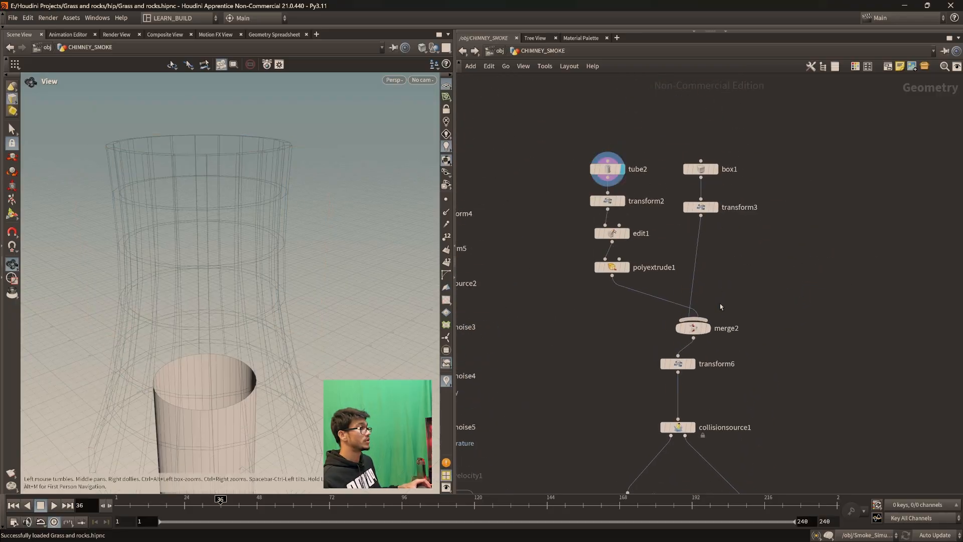
{"action": "middle_click_drag", "start_coordinate": [647, 280], "coordinate": [628, 195]}
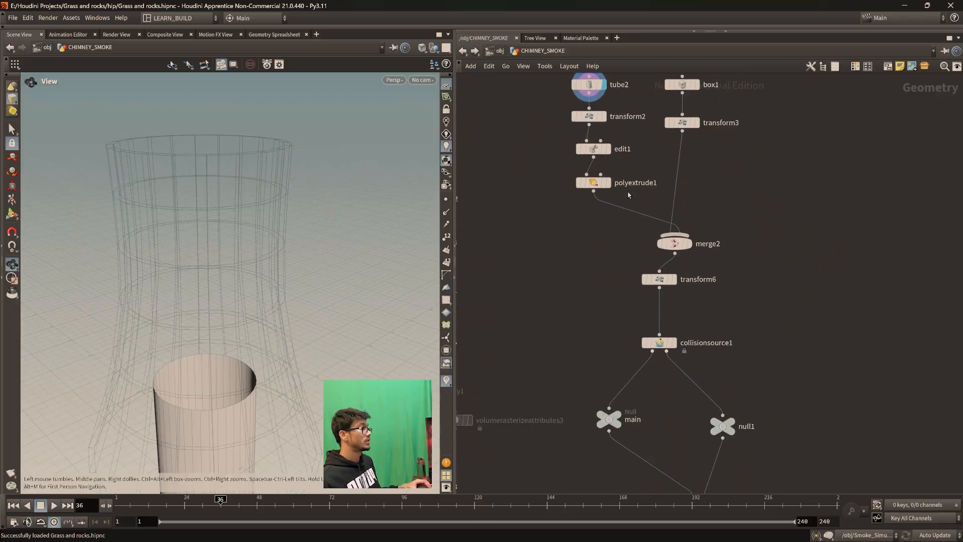
{"action": "left_click", "coordinate": [693, 239]}
{"action": "middle_click_drag", "start_coordinate": [676, 118], "coordinate": [657, 122]}
{"action": "left_click", "coordinate": [653, 257]}
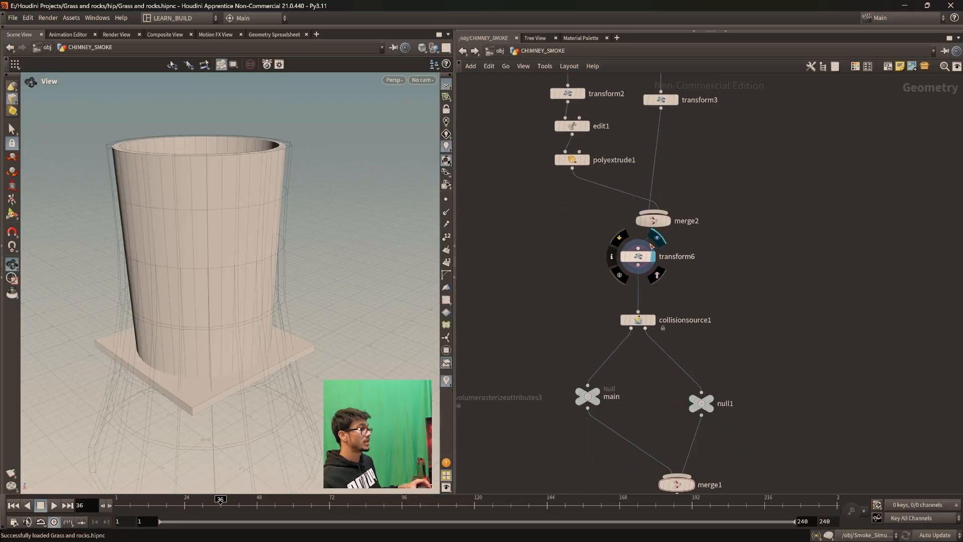
Step: Display collisionsource1, select the main and null1 nodes, and display merge1 to view the combined collision geometry
{"action": "left_click", "coordinate": [652, 319]}
{"action": "middle_click_drag", "start_coordinate": [763, 428], "coordinate": [764, 361]}
{"action": "left_click_drag", "start_coordinate": [764, 361], "coordinate": [569, 308]}
{"action": "left_click", "coordinate": [703, 417]}
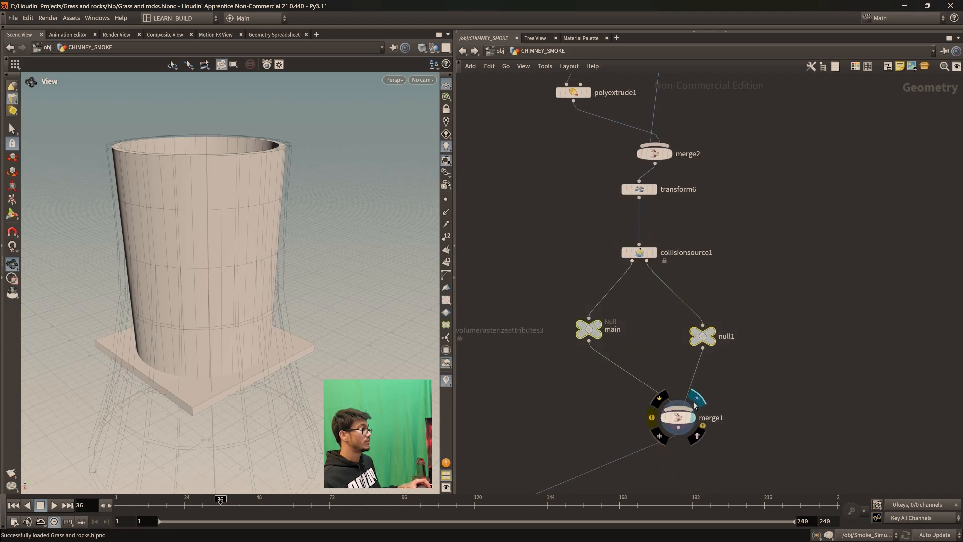
{"action": "middle_click_drag", "start_coordinate": [740, 414], "coordinate": [759, 381]}
{"action": "left_click_drag", "start_coordinate": [238, 242], "coordinate": [210, 225]}
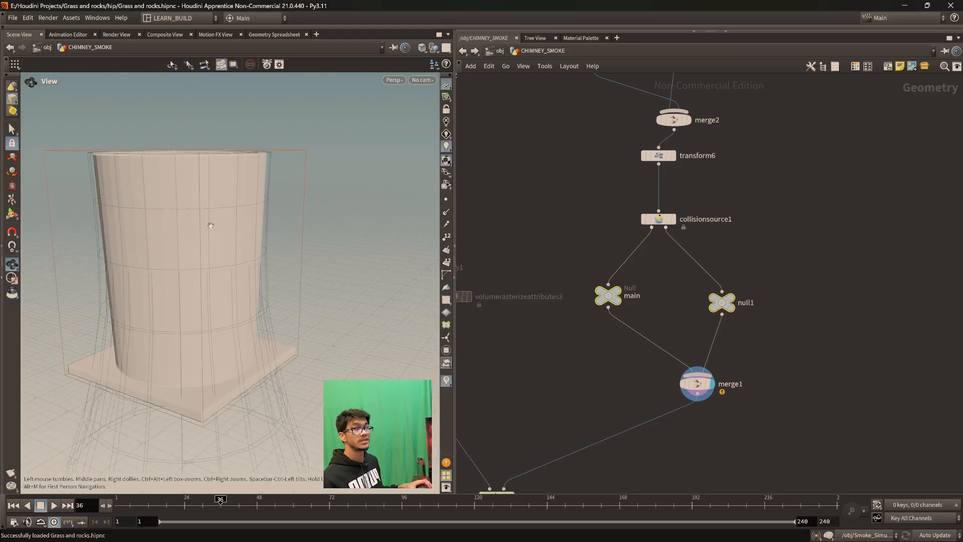
Step: Display pyrosolver2 and return the timeline to frame 1 to view the smoke inside the chimney
{"action": "middle_click_drag", "start_coordinate": [573, 393], "coordinate": [716, 223]}
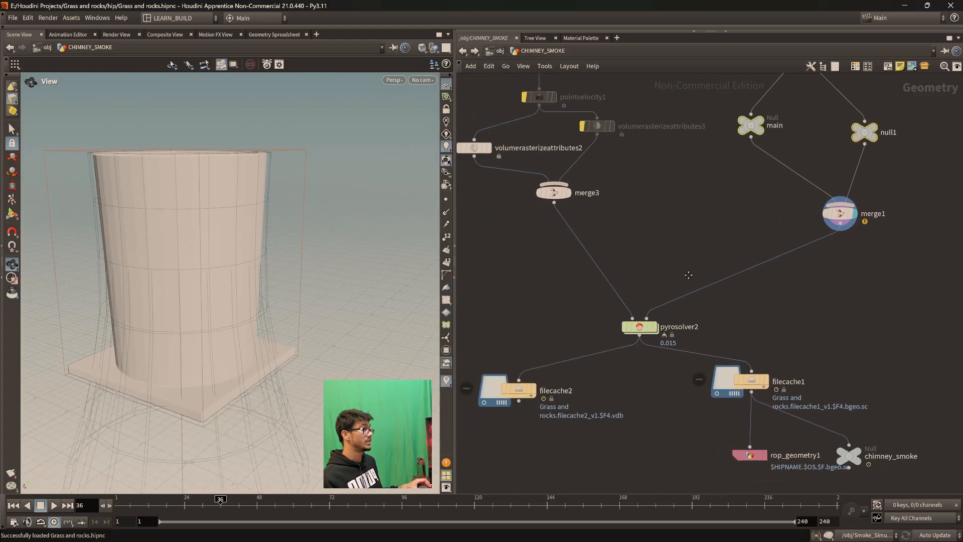
{"action": "scroll", "coordinate": [671, 290], "scroll_direction": "up", "scroll_amount": 2}
{"action": "left_click", "coordinate": [654, 316]}
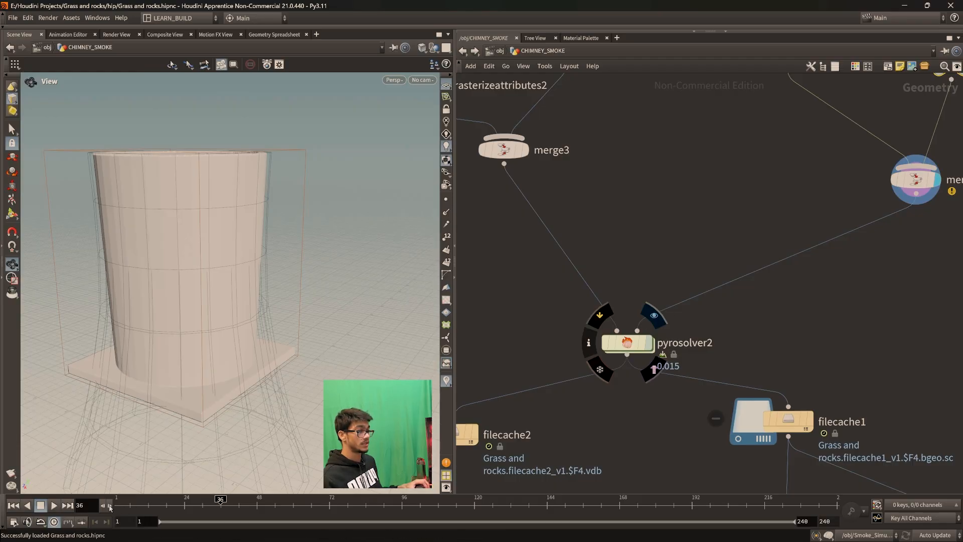
{"action": "left_click_drag", "start_coordinate": [121, 503], "coordinate": [93, 506]}
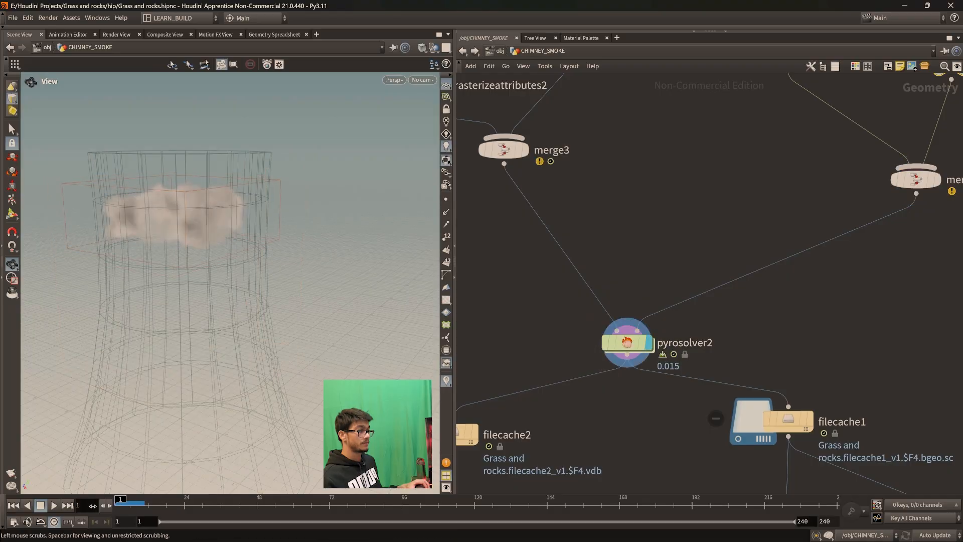
{"action": "mouse_move", "coordinate": [656, 317]}
Step: Delete the bypassed pointvelocity1 and volumerasterizeattributes3 nodes and move volumerasterizeattributes2 beneath attribnoise5
{"action": "middle_click_drag", "start_coordinate": [783, 265], "coordinate": [733, 369]}
{"action": "middle_click_drag", "start_coordinate": [787, 244], "coordinate": [726, 318]}
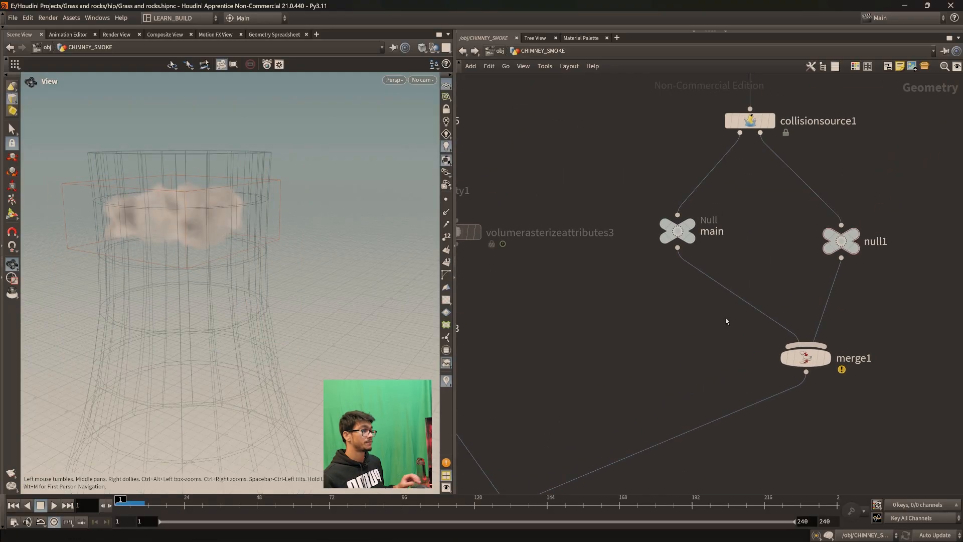
{"action": "scroll", "coordinate": [638, 379], "scroll_direction": "down", "scroll_amount": 5}
{"action": "scroll", "coordinate": [673, 359], "scroll_direction": "up", "scroll_amount": 5}
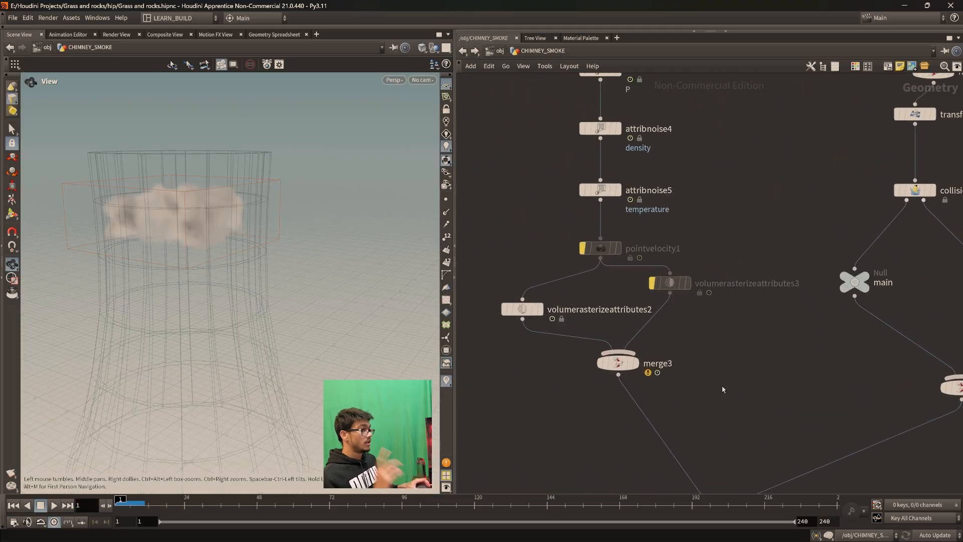
{"action": "middle_click_drag", "start_coordinate": [683, 100], "coordinate": [718, 135]}
{"action": "left_click_drag", "start_coordinate": [762, 390], "coordinate": [620, 310]}
{"action": "key", "text": "Delete"}
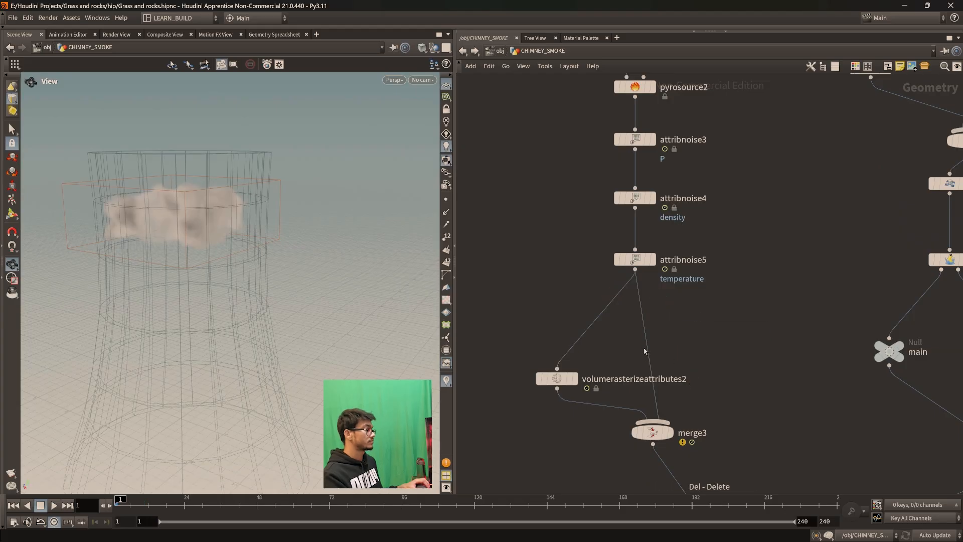
{"action": "left_click_drag", "start_coordinate": [560, 383], "coordinate": [644, 355]}
Step: Display tube3, transform4 and transform5 in turn at the start of the smoke source branch
{"action": "middle_click_drag", "start_coordinate": [722, 76], "coordinate": [720, 304]}
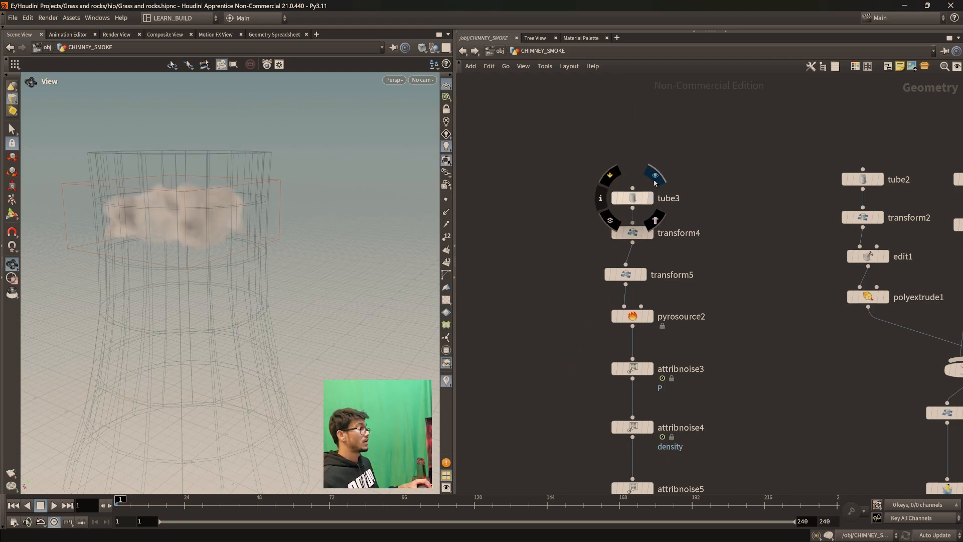
{"action": "left_click", "coordinate": [655, 182]}
{"action": "mouse_move", "coordinate": [636, 236]}
{"action": "left_mouse_down"}
{"action": "mouse_move", "coordinate": [643, 227]}
{"action": "mouse_move", "coordinate": [633, 249]}
{"action": "mouse_move", "coordinate": [636, 231]}
{"action": "left_mouse_up"}
{"action": "key", "text": "Escape"}
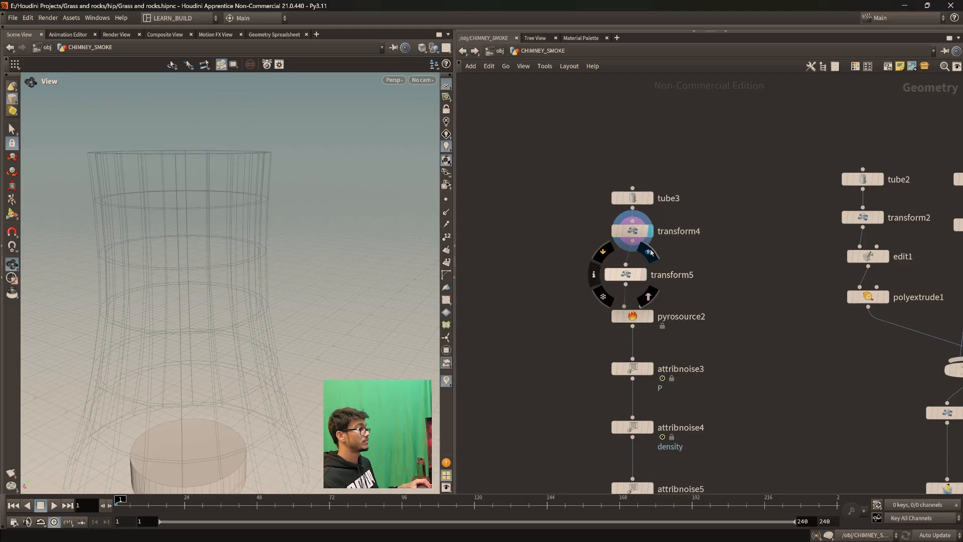
{"action": "left_click", "coordinate": [651, 252]}
{"action": "middle_click_drag", "start_coordinate": [688, 293], "coordinate": [692, 274]}
Step: Compare transform4 with tube3, show transform4's parameters and delete the transform4 node
{"action": "left_click", "coordinate": [641, 215]}
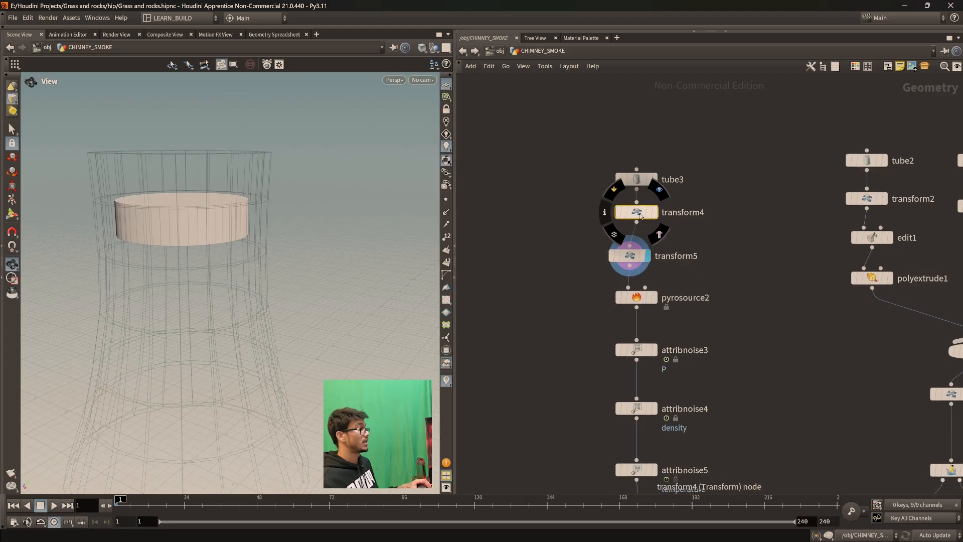
{"action": "left_click", "coordinate": [659, 190]}
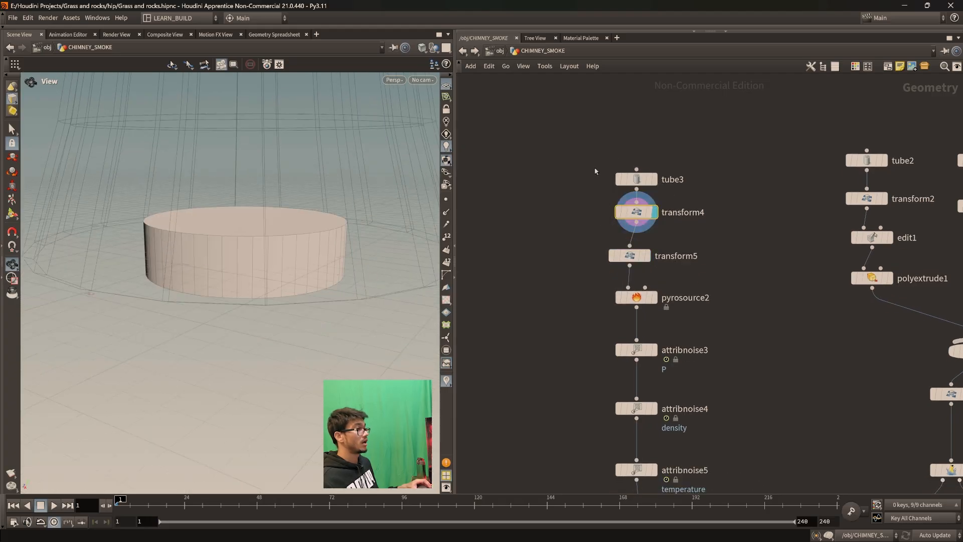
{"action": "left_click", "coordinate": [660, 157]}
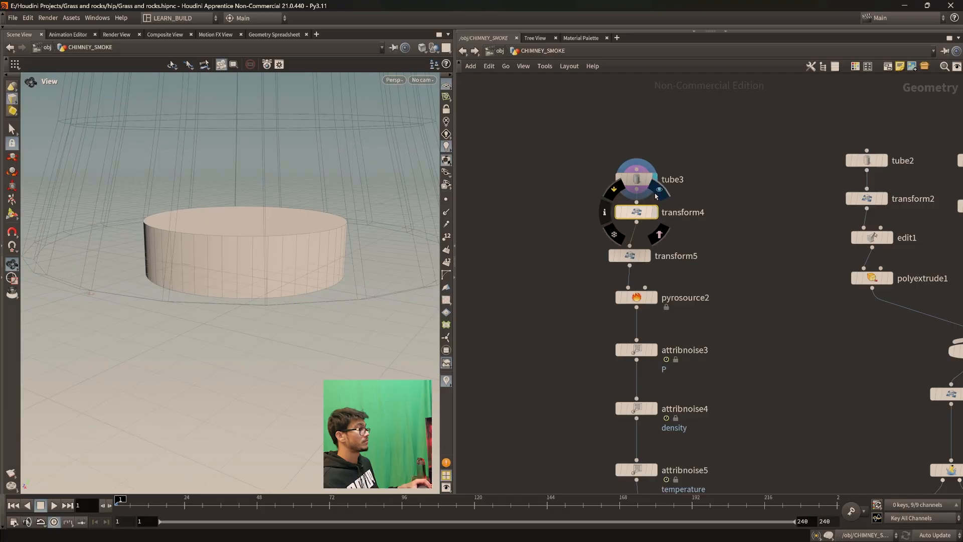
{"action": "left_click", "coordinate": [658, 191]}
{"action": "key", "text": "p"}
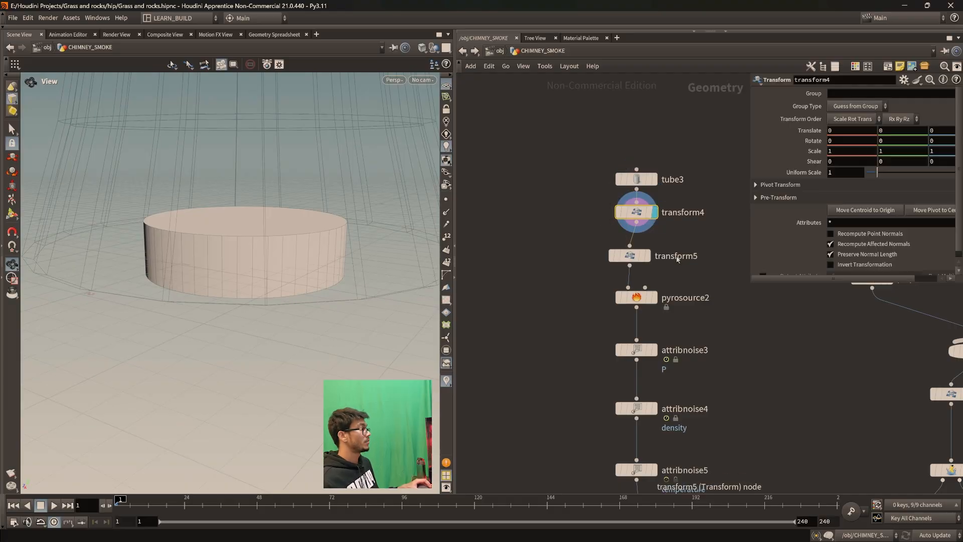
{"action": "key", "text": "Up"}
Step: Display transform5's geometry inside the chimney and move the transform5 node up closer to tube3
{"action": "mouse_move", "coordinate": [635, 261]}
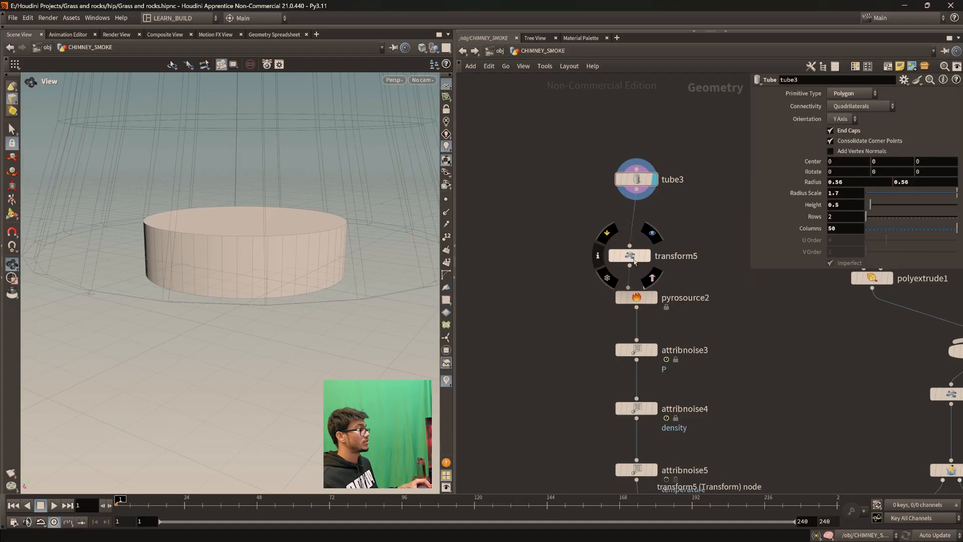
{"action": "left_click", "coordinate": [652, 232]}
{"action": "key", "text": "f"}
{"action": "left_click_drag", "start_coordinate": [292, 230], "coordinate": [296, 274]}
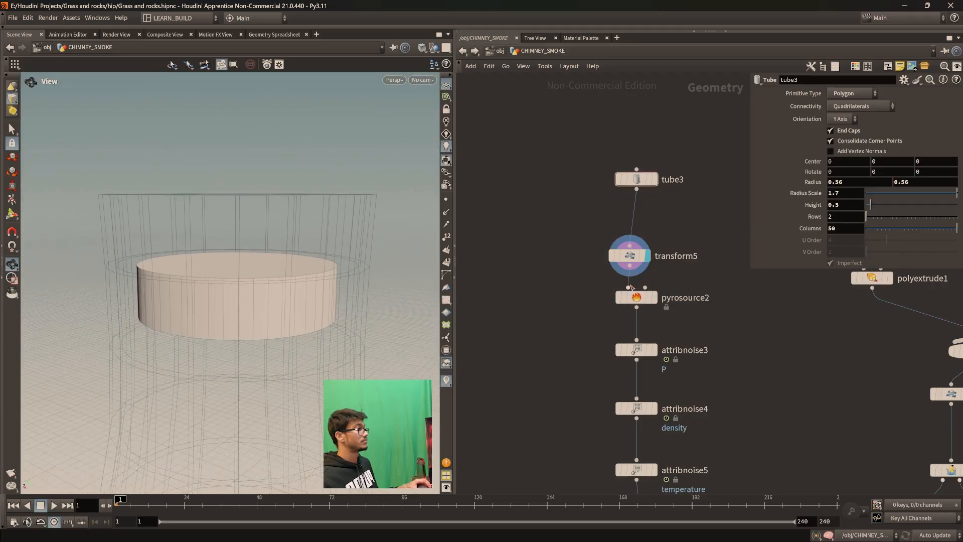
{"action": "left_click_drag", "start_coordinate": [628, 256], "coordinate": [630, 244]}
Step: Select tube3 and examine its radius, height and column settings
{"action": "left_click", "coordinate": [638, 180]}
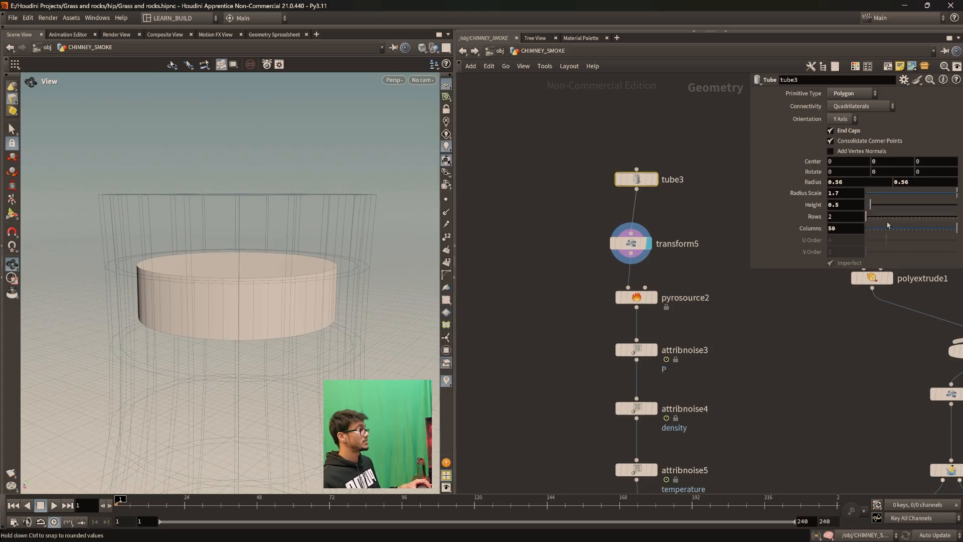
{"action": "left_click_drag", "start_coordinate": [855, 230], "coordinate": [780, 250]}
{"action": "middle_click_drag", "start_coordinate": [704, 255], "coordinate": [676, 207]}
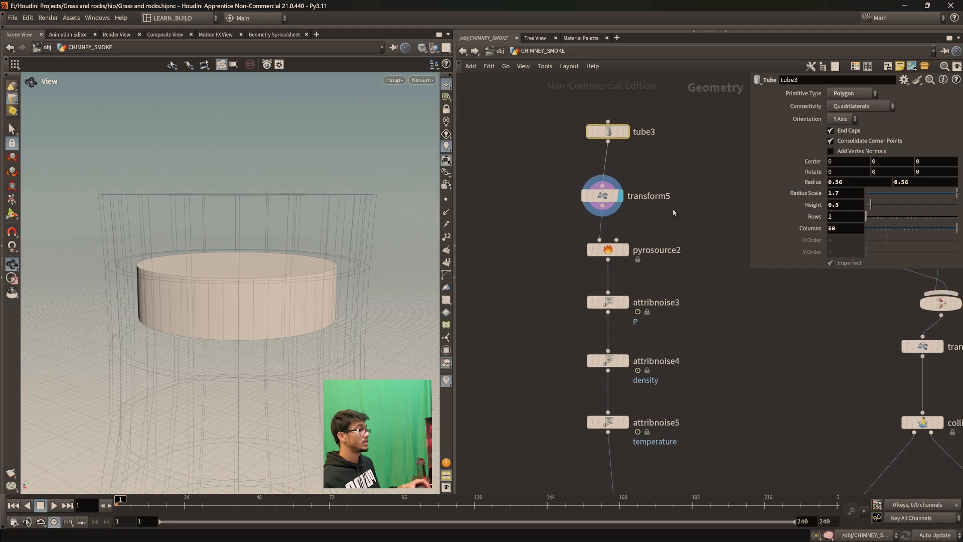
Step: Display pyrosource2 and attribnoise3 in turn to view the smoke source points before and after the noise
{"action": "left_click", "coordinate": [626, 249]}
{"action": "left_click_drag", "start_coordinate": [300, 274], "coordinate": [269, 327]}
{"action": "middle_click_drag", "start_coordinate": [695, 331], "coordinate": [697, 318]}
{"action": "mouse_move", "coordinate": [609, 289]}
{"action": "left_click", "coordinate": [632, 269]}
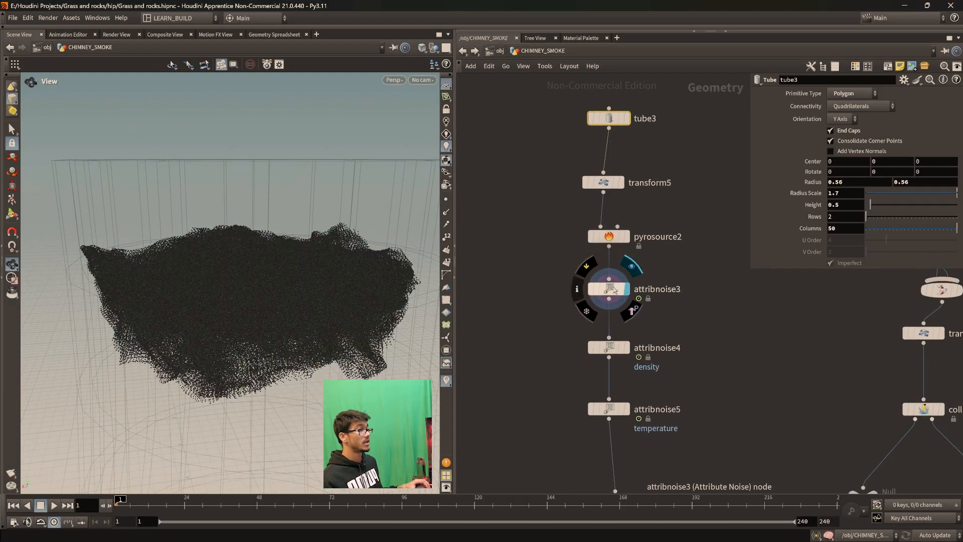
Step: Select attribnoise3 and turn on the visualizer for its P attribute
{"action": "left_click", "coordinate": [610, 289]}
{"action": "left_click_drag", "start_coordinate": [269, 333], "coordinate": [276, 321]}
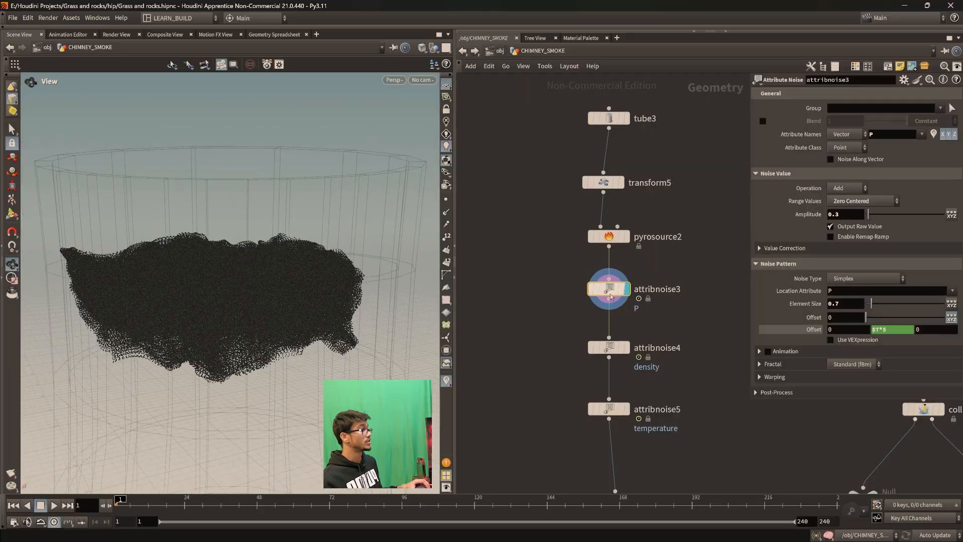
{"action": "left_click", "coordinate": [933, 134]}
{"action": "left_click_drag", "start_coordinate": [340, 298], "coordinate": [326, 281]}
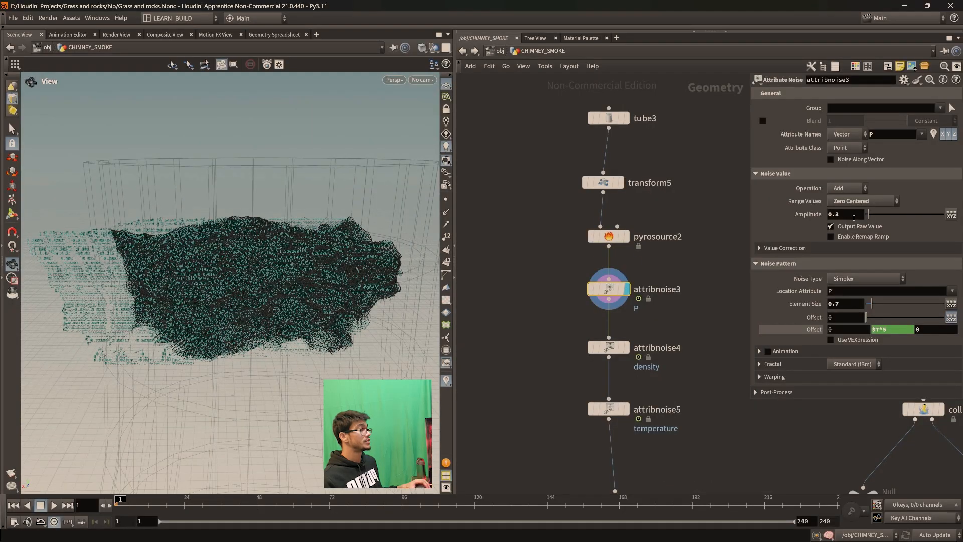
Step: Examine the time-based Y offset expression in attribnoise3's noise pattern settings
{"action": "left_click", "coordinate": [881, 330]}
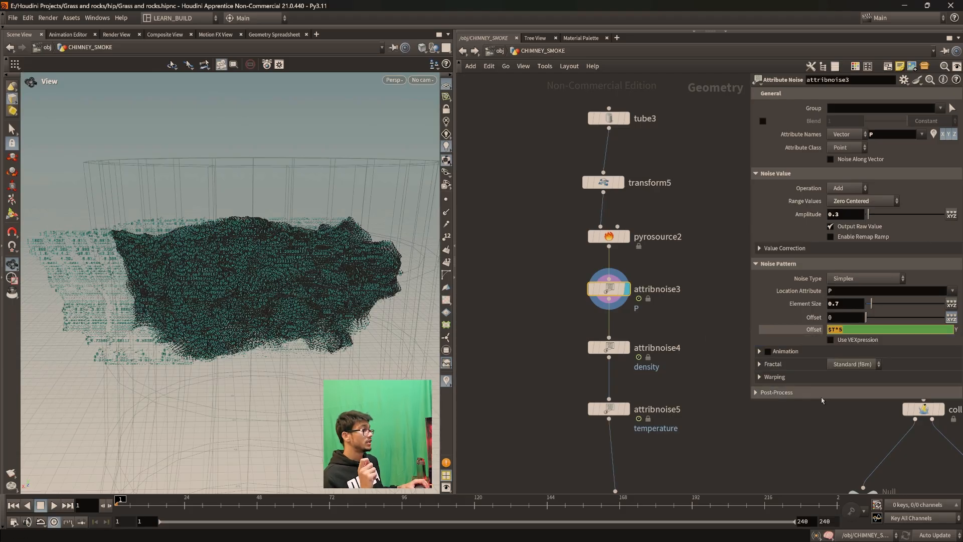
{"action": "left_click", "coordinate": [817, 422]}
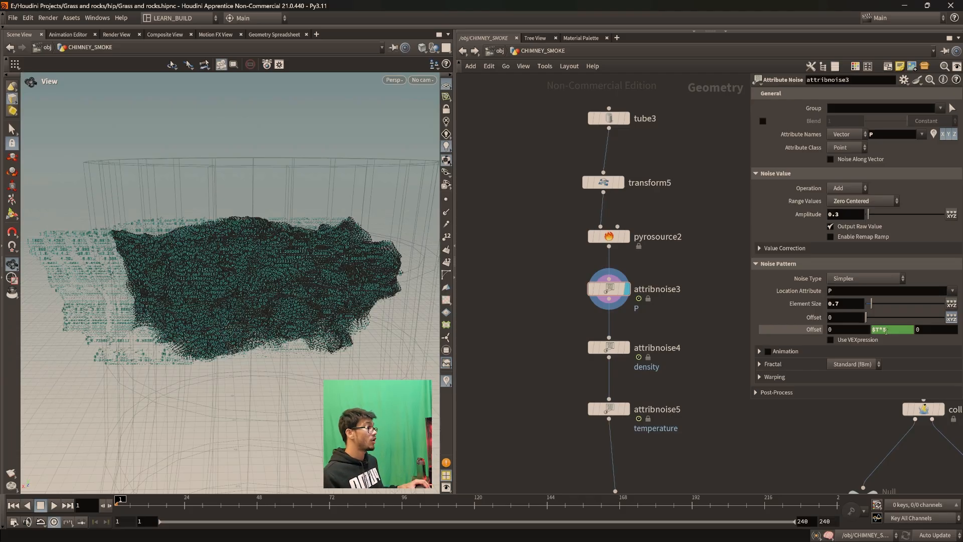
{"action": "left_click", "coordinate": [881, 330]}
{"action": "left_click", "coordinate": [843, 441]}
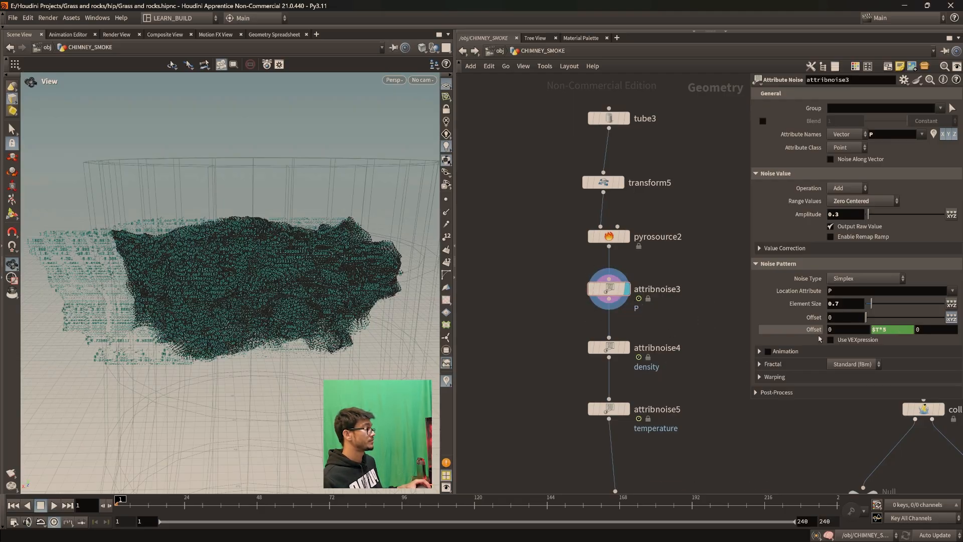
{"action": "left_click", "coordinate": [885, 329]}
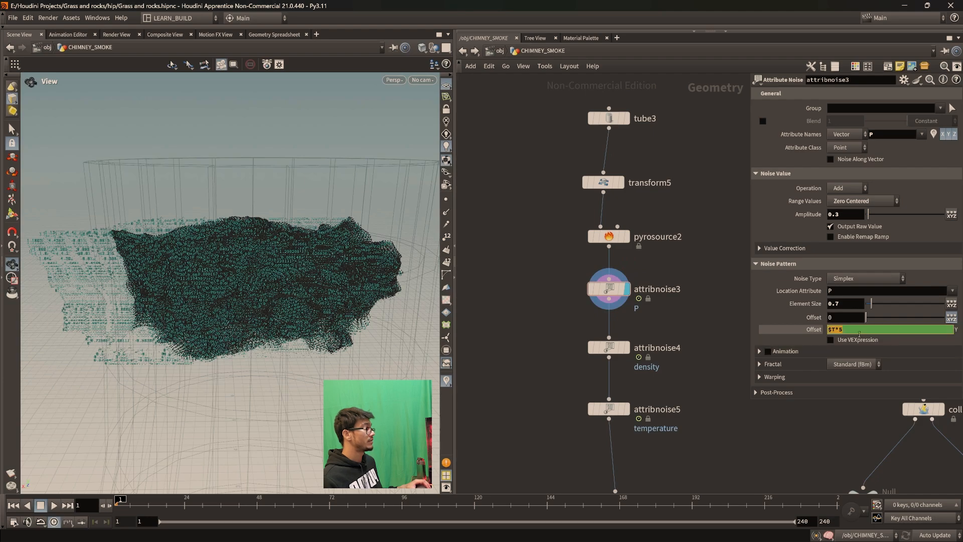
{"action": "left_click", "coordinate": [843, 413]}
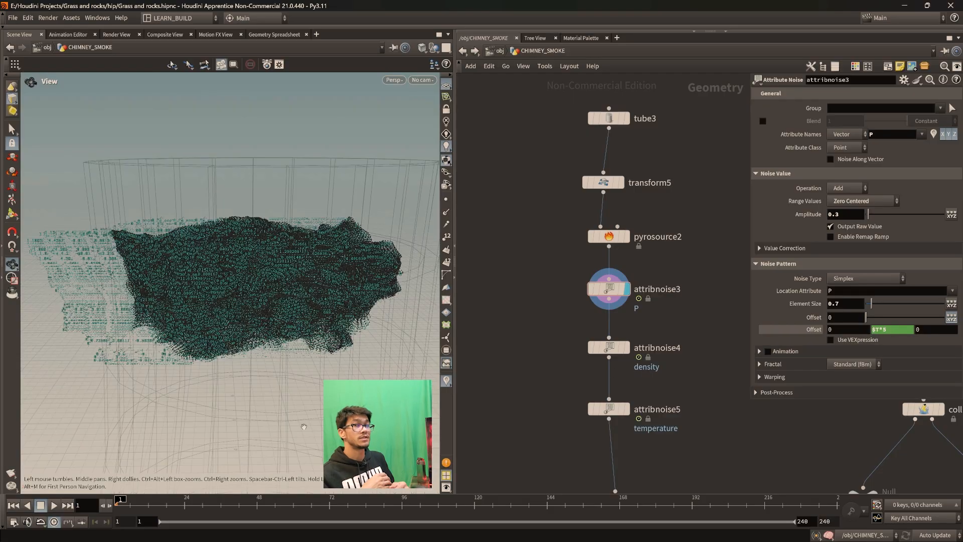
Step: Play the animation to watch the noise move through the source points, stop it and return to frame 1
{"action": "key", "text": "Up"}
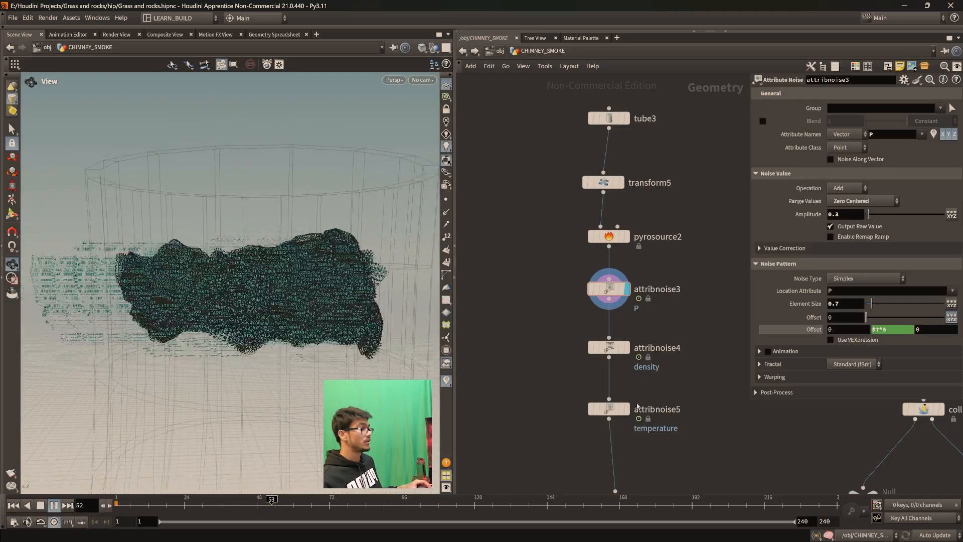
{"action": "left_click", "coordinate": [54, 506]}
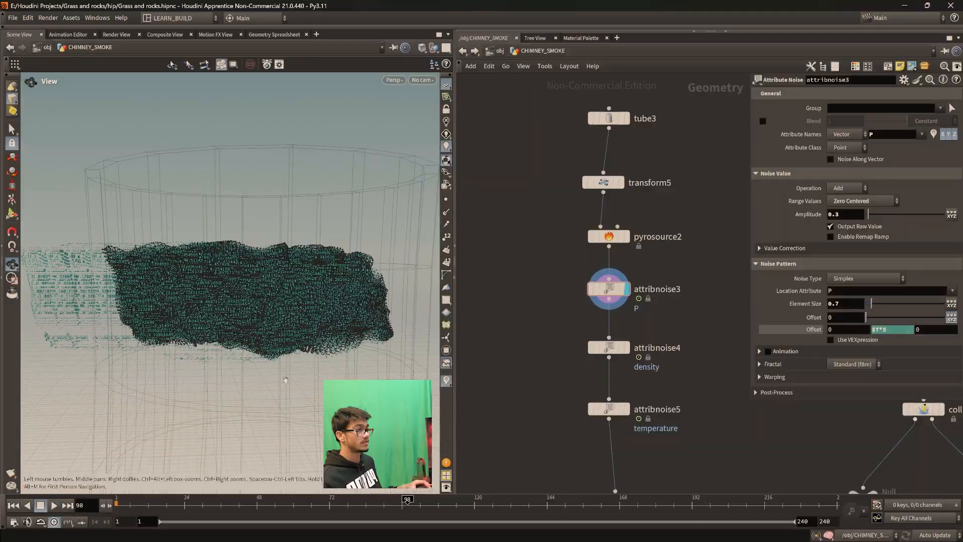
{"action": "left_click_drag", "start_coordinate": [270, 315], "coordinate": [251, 352]}
{"action": "left_click_drag", "start_coordinate": [157, 501], "coordinate": [117, 502]}
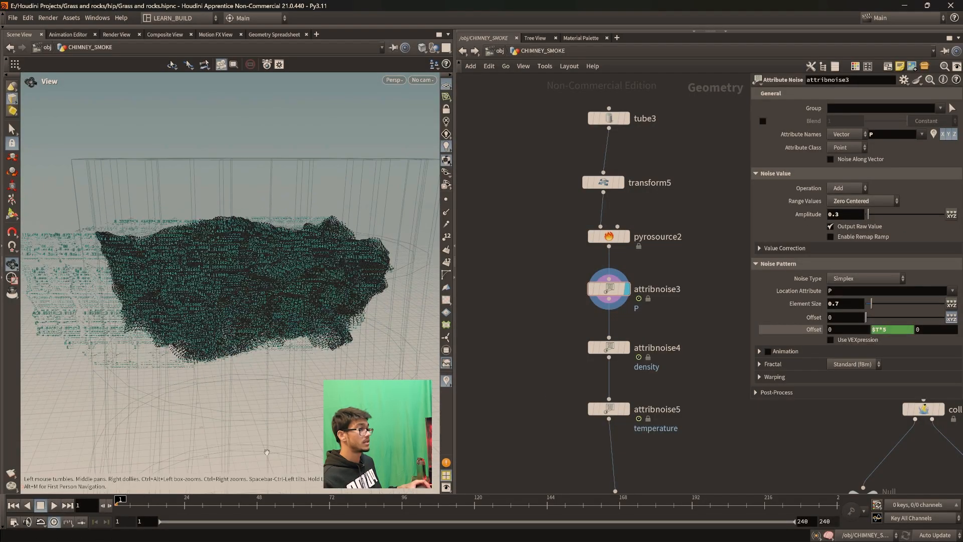
Step: Examine attribnoise3's attribute name, amplitude and range values settings together with the source points they displace
{"action": "left_click_drag", "start_coordinate": [626, 290], "coordinate": [631, 291]}
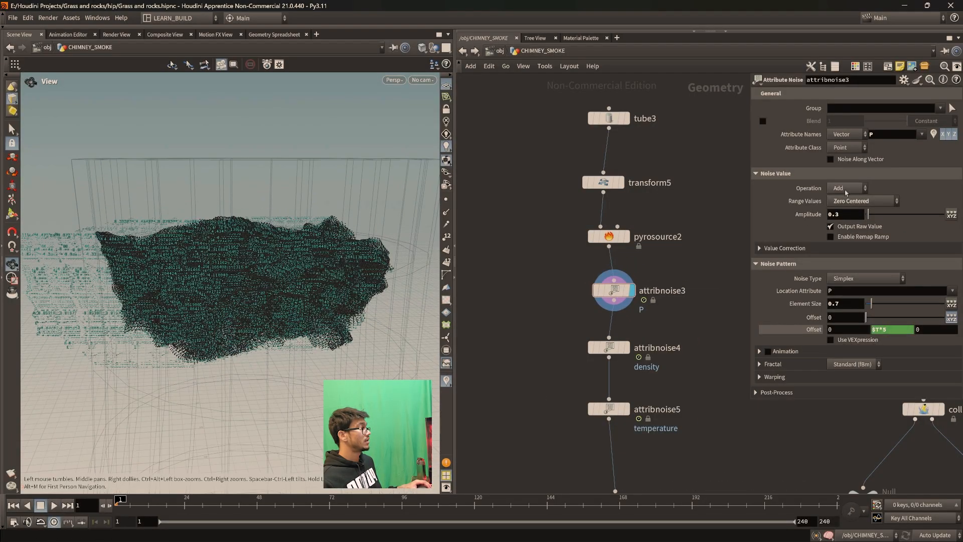
{"action": "left_click", "coordinate": [828, 214]}
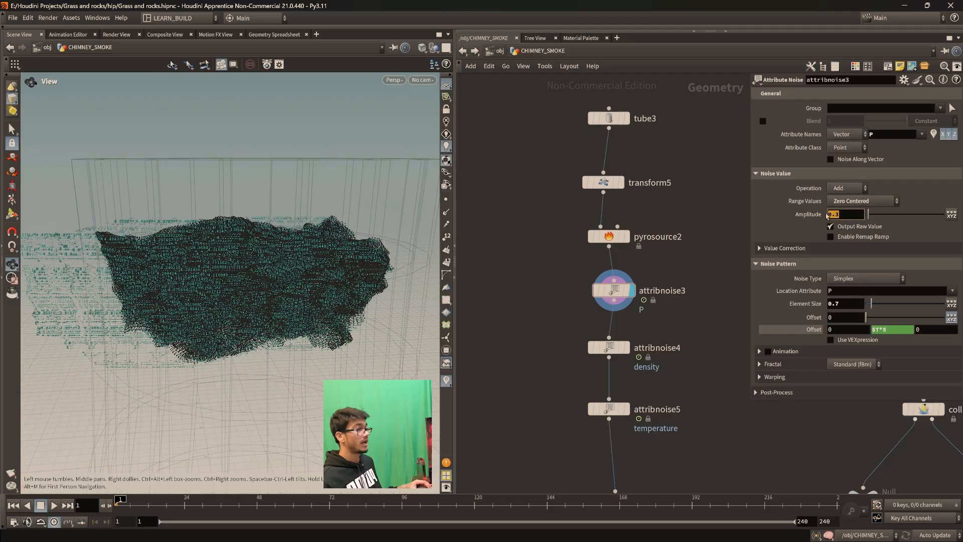
{"action": "left_click", "coordinate": [877, 201]}
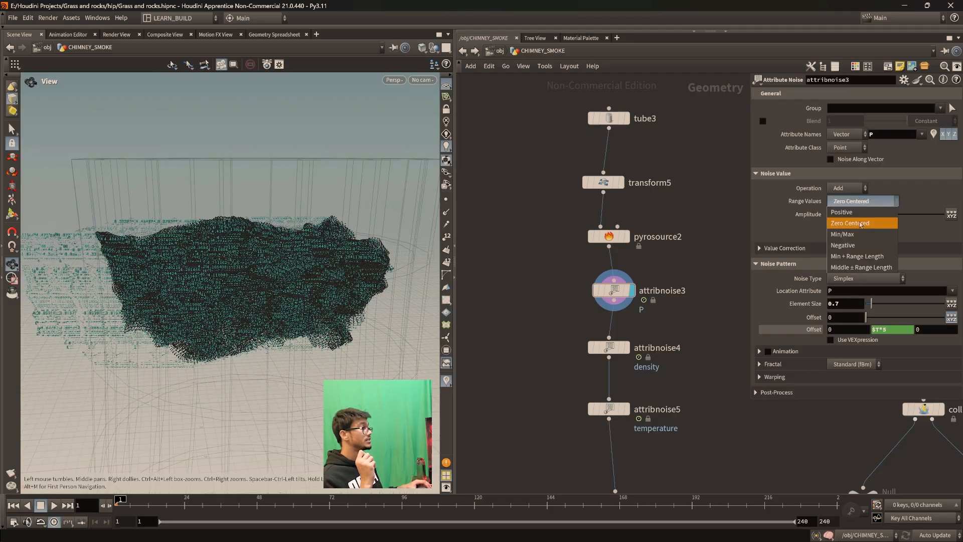
{"action": "left_click", "coordinate": [847, 198]}
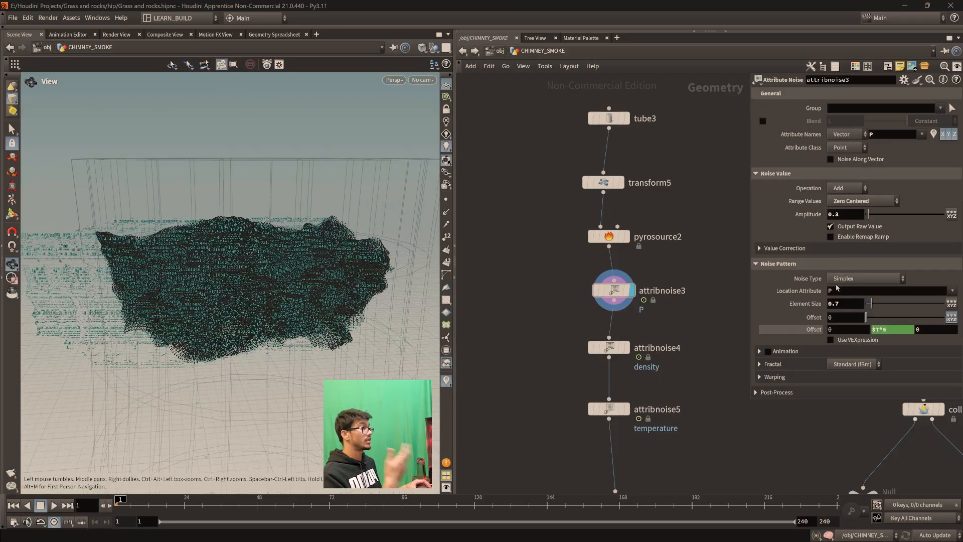
{"action": "left_click", "coordinate": [922, 136]}
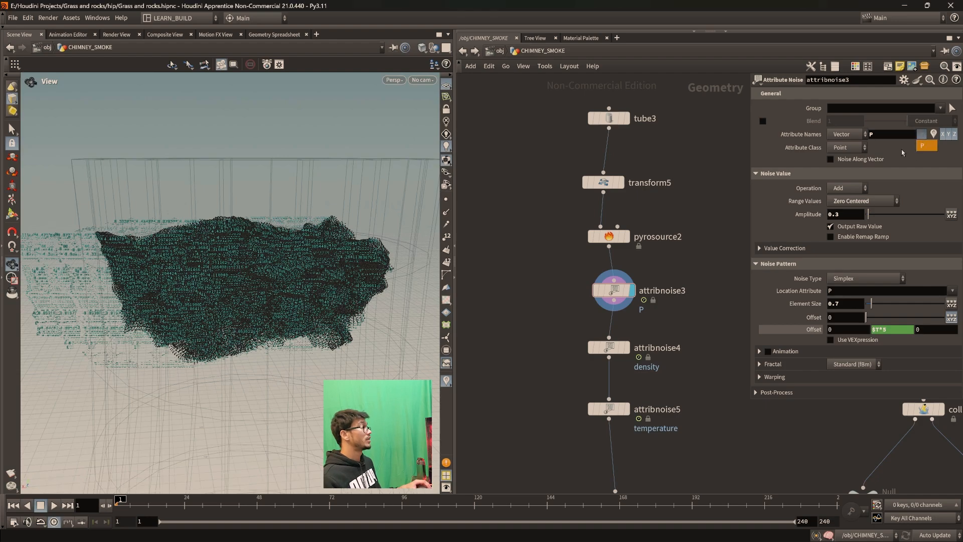
{"action": "left_click", "coordinate": [903, 152]}
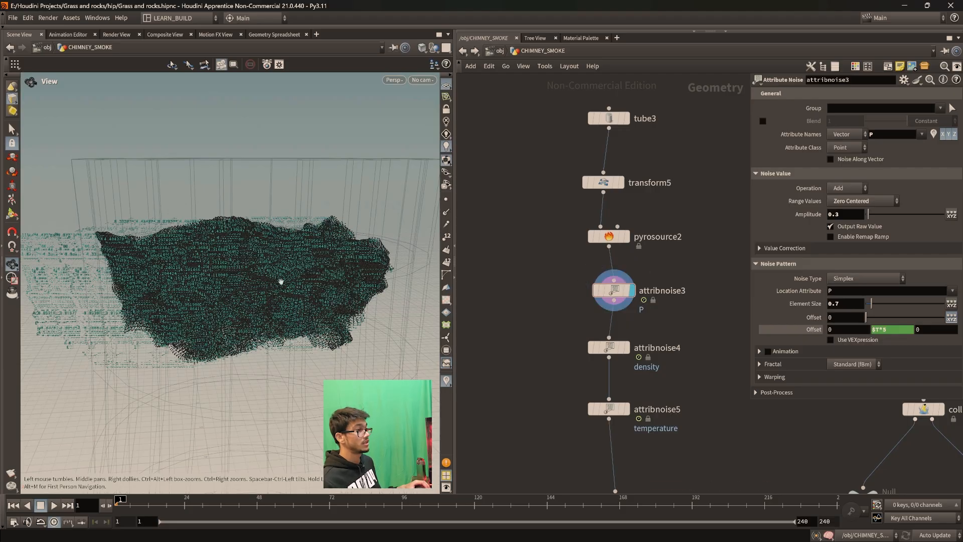
{"action": "left_click_drag", "start_coordinate": [286, 307], "coordinate": [307, 304]}
Step: Display attribnoise4, turn on the visualizer for its density attribute and nudge the node closer to attribnoise3
{"action": "mouse_move", "coordinate": [602, 354]}
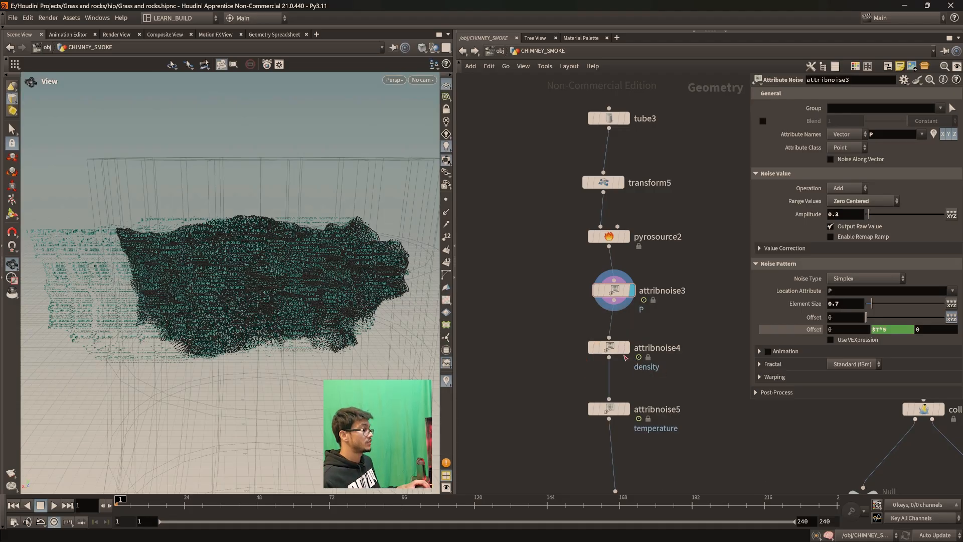
{"action": "key", "text": "l"}
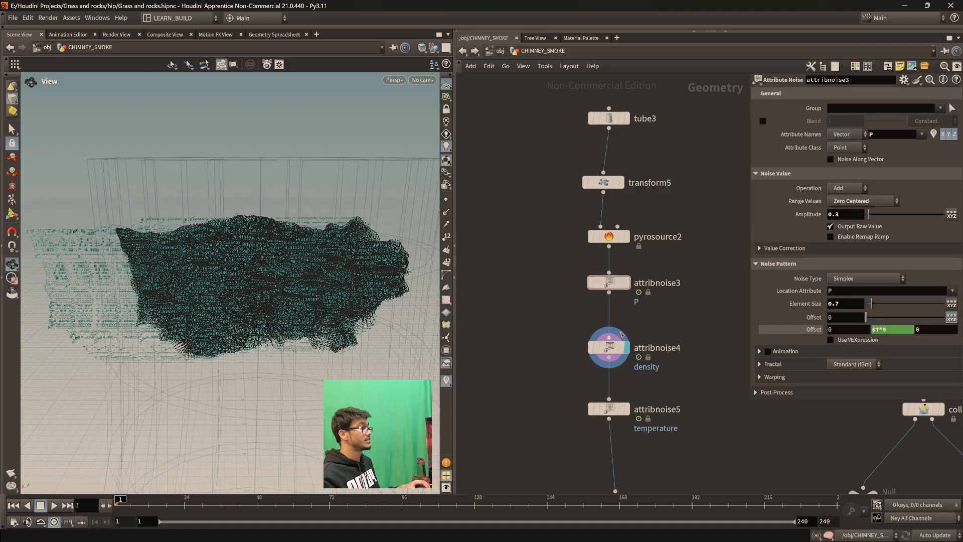
{"action": "left_click", "coordinate": [609, 347]}
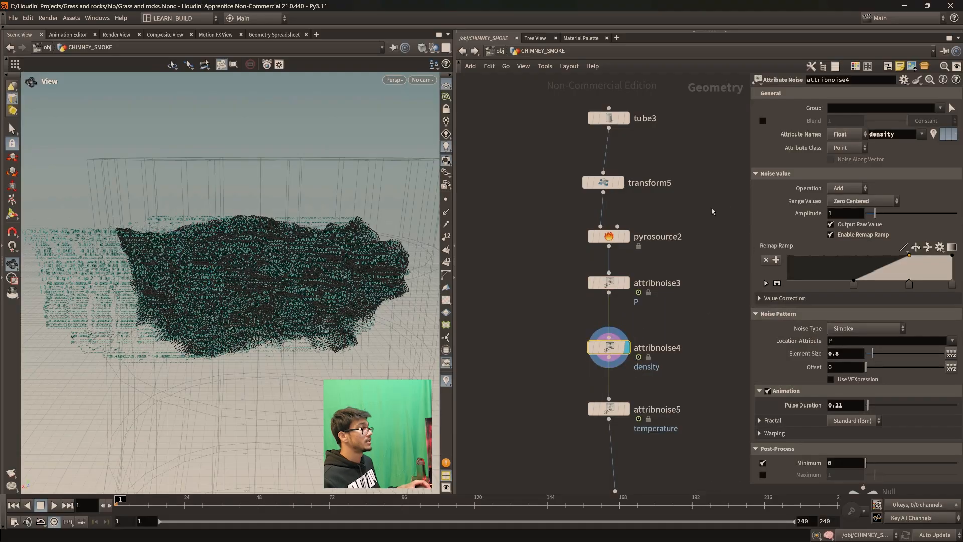
{"action": "left_click", "coordinate": [934, 134]}
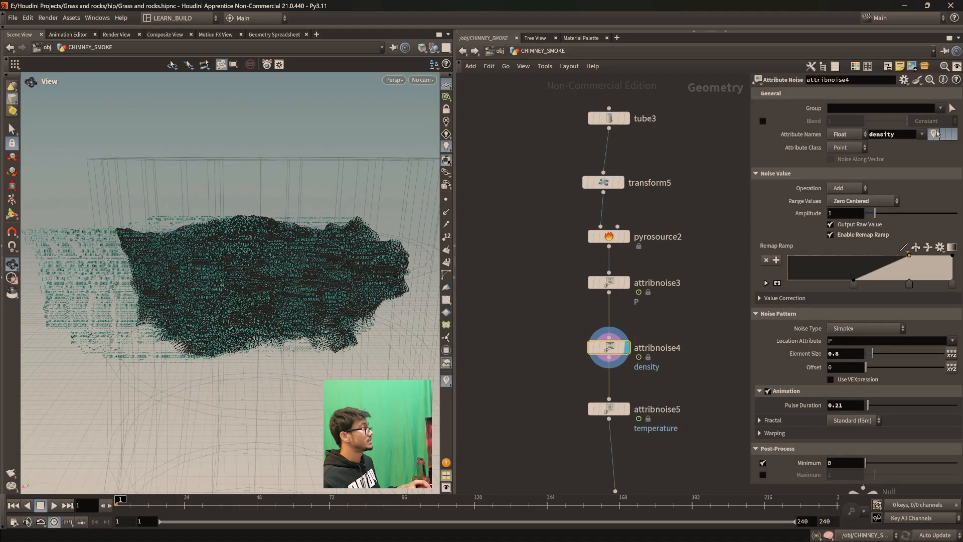
{"action": "left_click", "coordinate": [613, 287]}
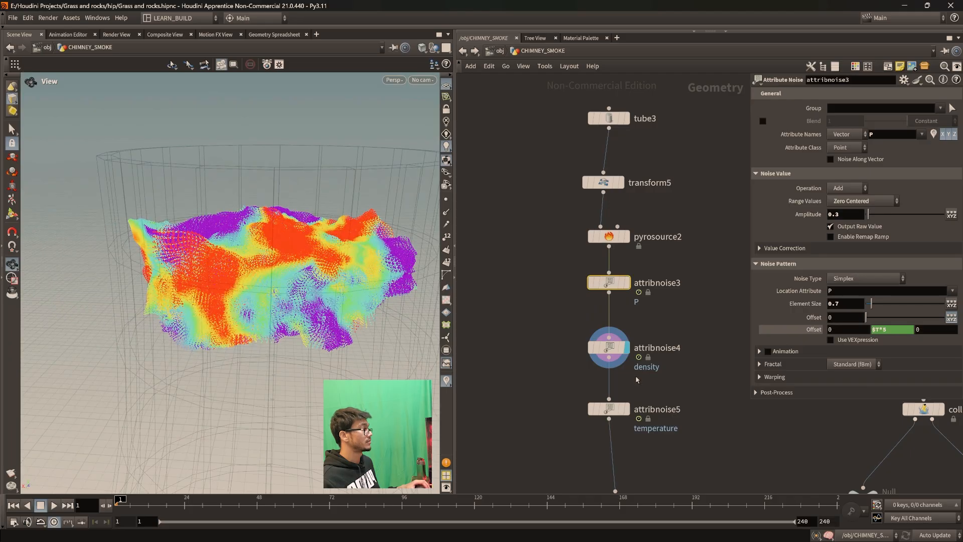
{"action": "left_click", "coordinate": [612, 350]}
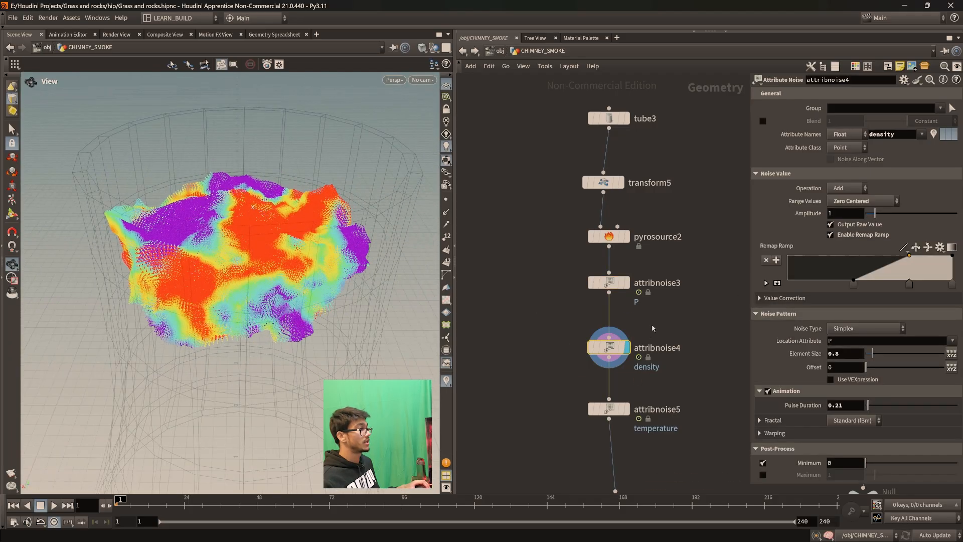
{"action": "left_click_drag", "start_coordinate": [612, 350], "coordinate": [611, 343]}
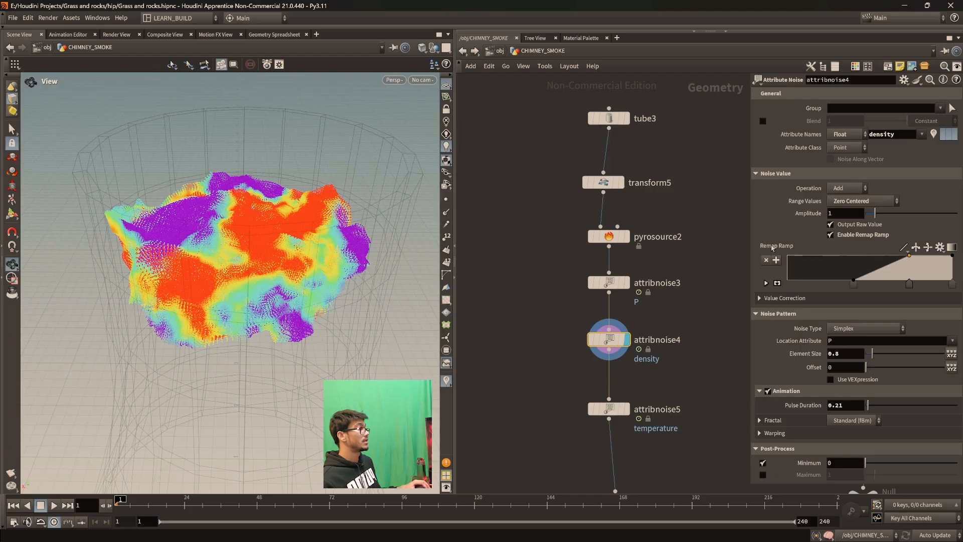
Step: Try shifting the lower point of attribnoise4's remap ramp and restore it, and inspect the element size and pulse duration
{"action": "mouse_move", "coordinate": [852, 282]}
{"action": "left_mouse_down"}
{"action": "mouse_move", "coordinate": [821, 285]}
{"action": "mouse_move", "coordinate": [846, 284]}
{"action": "left_mouse_up"}
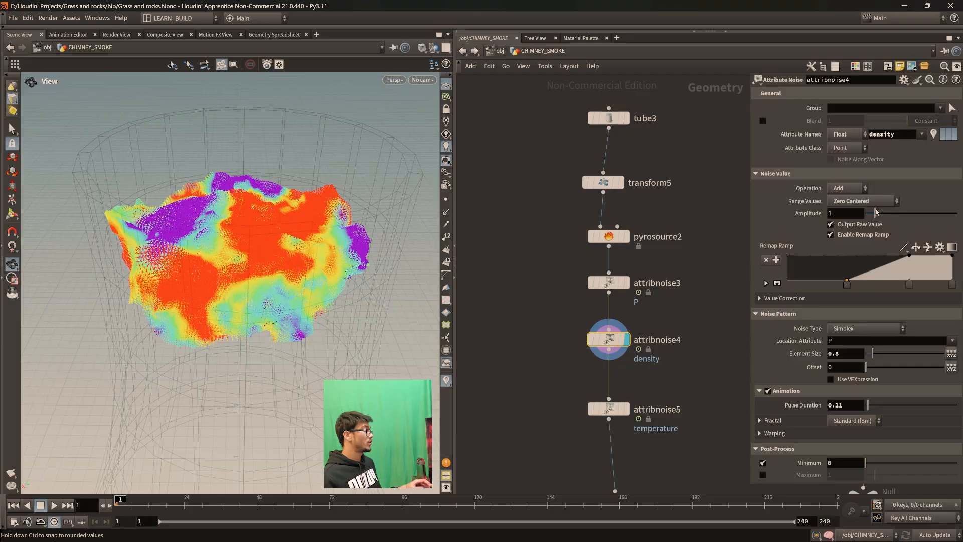
{"action": "left_click_drag", "start_coordinate": [847, 284], "coordinate": [853, 283]}
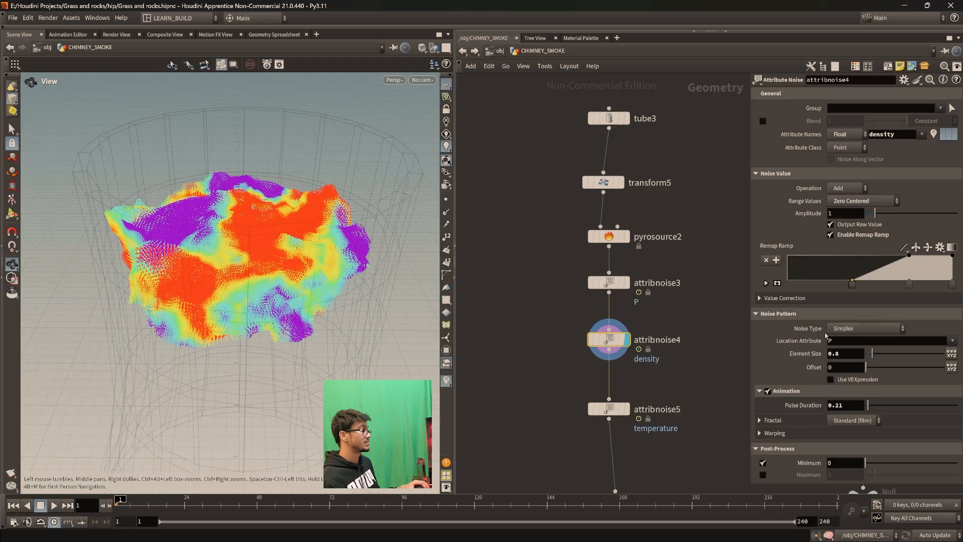
{"action": "double_click", "coordinate": [839, 354]}
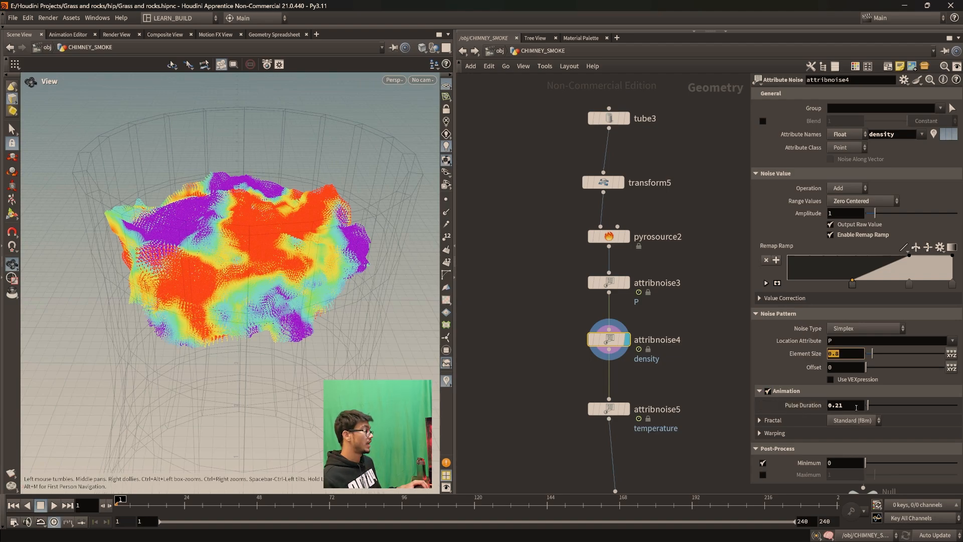
{"action": "double_click", "coordinate": [857, 407]}
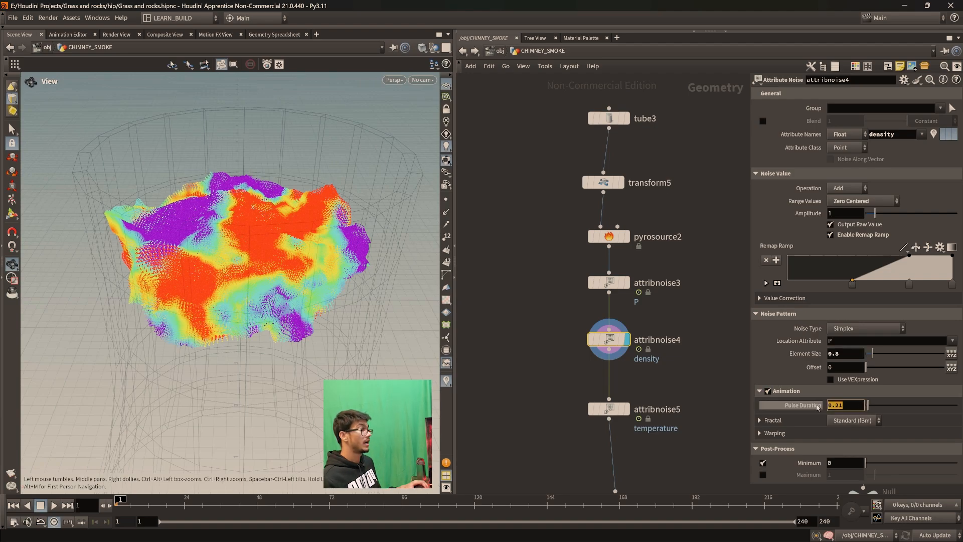
Step: Play the animation to watch the density noise pulse over the source points, stop it and return to frame 1
{"action": "left_click", "coordinate": [54, 506]}
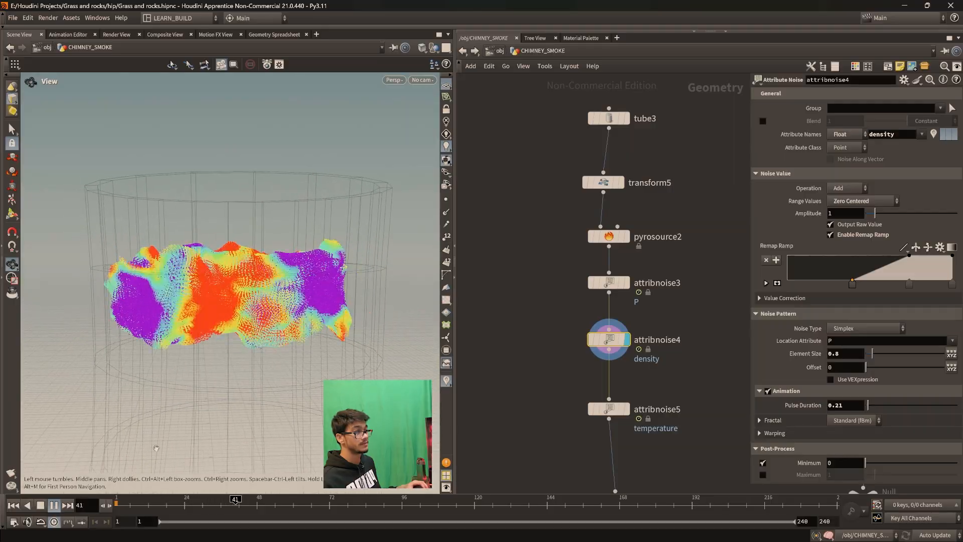
{"action": "left_click", "coordinate": [53, 506]}
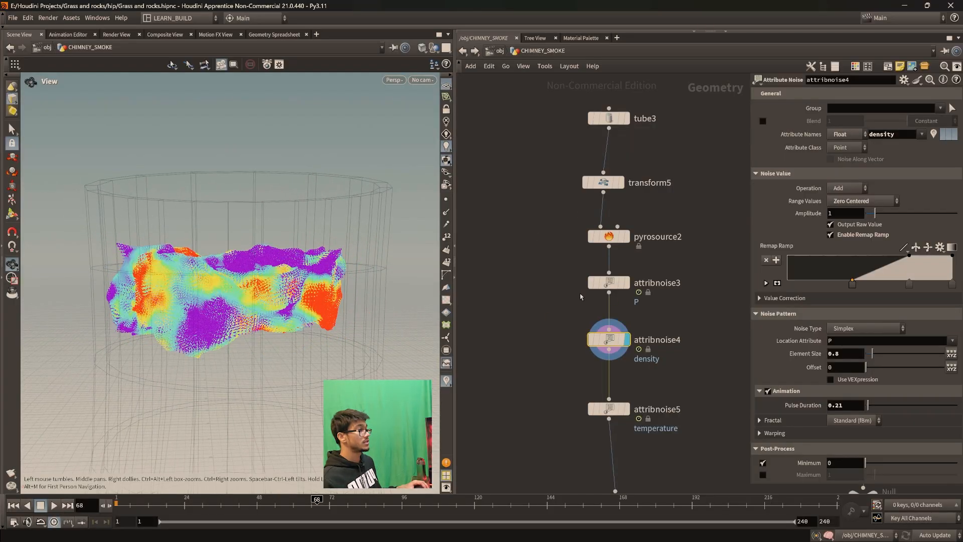
{"action": "left_click", "coordinate": [610, 283]}
{"action": "left_click", "coordinate": [609, 339]}
{"action": "left_click_drag", "start_coordinate": [278, 275], "coordinate": [120, 501]}
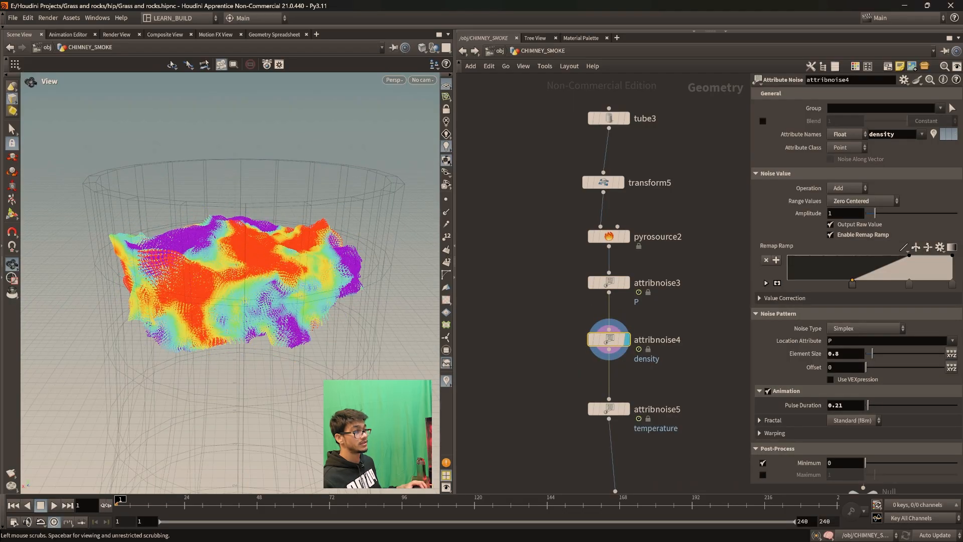
{"action": "middle_click_drag", "start_coordinate": [662, 374], "coordinate": [634, 321]}
{"action": "left_click_drag", "start_coordinate": [277, 236], "coordinate": [260, 253]}
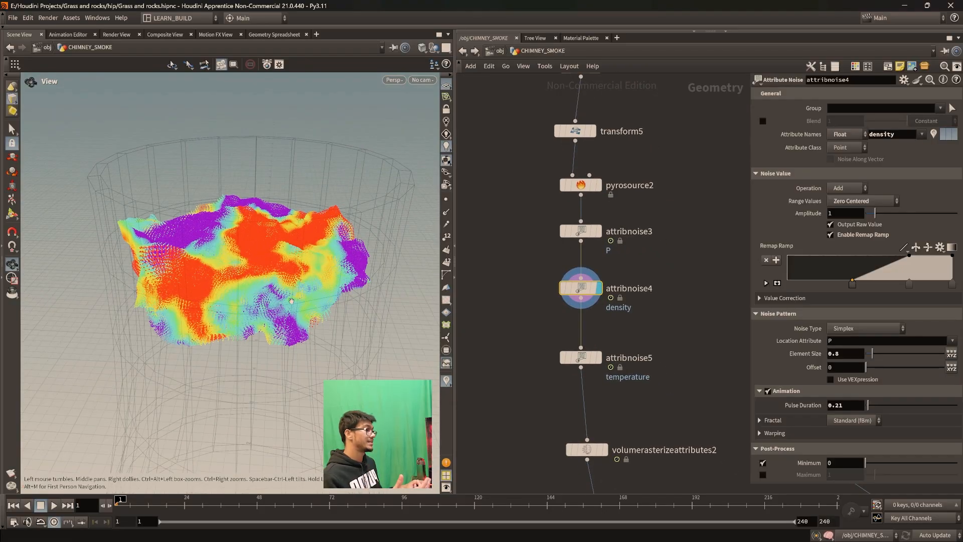
{"action": "mouse_move", "coordinate": [288, 324]}
{"action": "left_mouse_down"}
{"action": "mouse_move", "coordinate": [279, 335]}
{"action": "mouse_move", "coordinate": [288, 321]}
{"action": "left_mouse_up"}
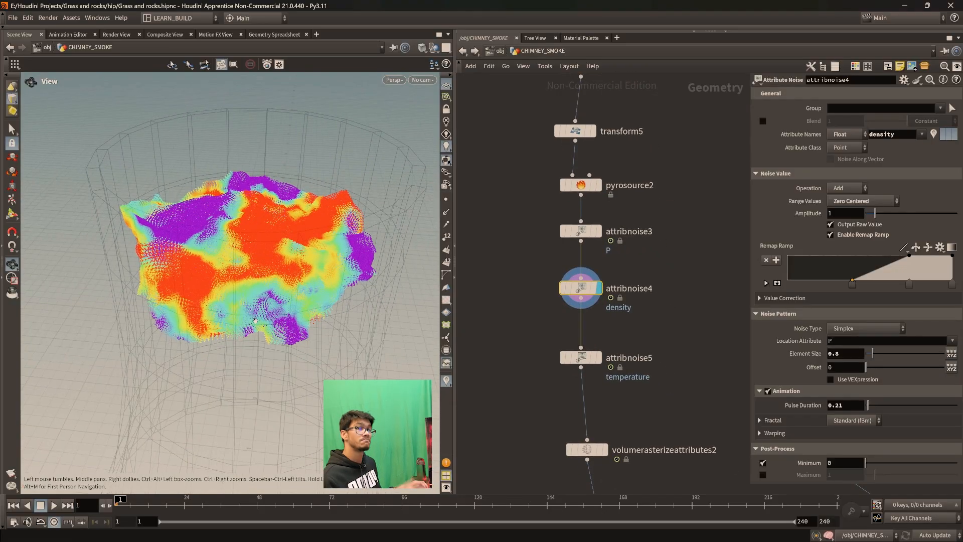
Step: Display attribnoise5, turn on the visualizer for its temperature attribute and inspect its element size and offset
{"action": "left_click", "coordinate": [604, 335]}
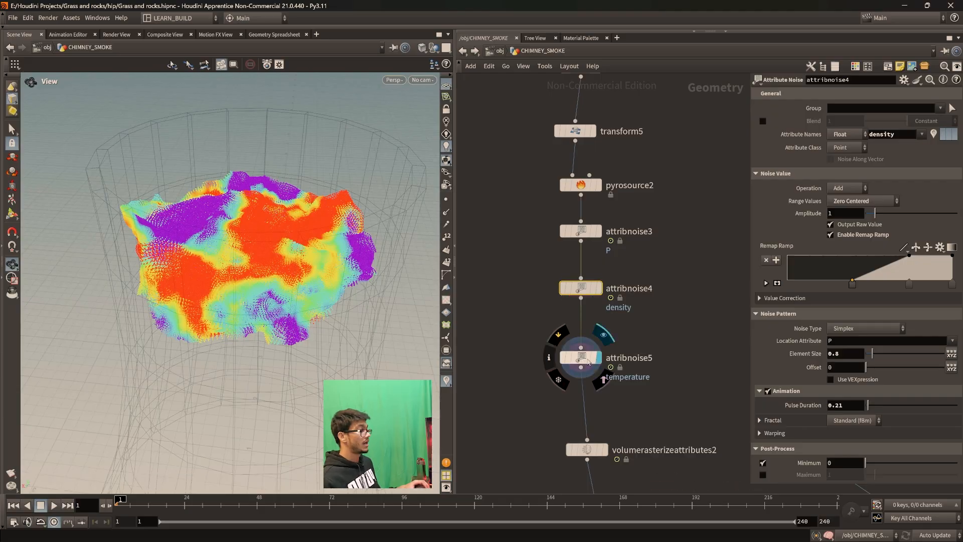
{"action": "left_click", "coordinate": [587, 357]}
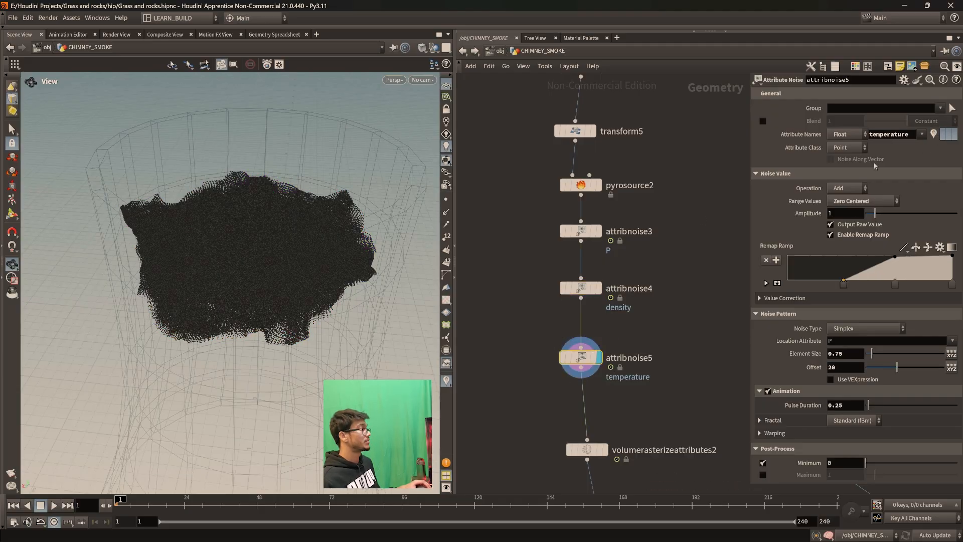
{"action": "left_click", "coordinate": [935, 135]}
{"action": "left_click_drag", "start_coordinate": [266, 301], "coordinate": [221, 301]}
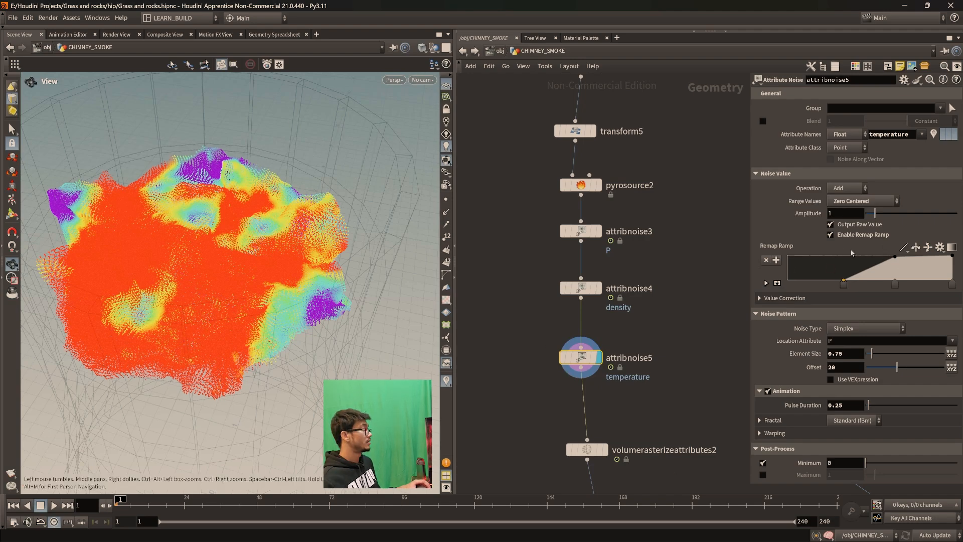
{"action": "double_click", "coordinate": [855, 352]}
{"action": "double_click", "coordinate": [848, 368]}
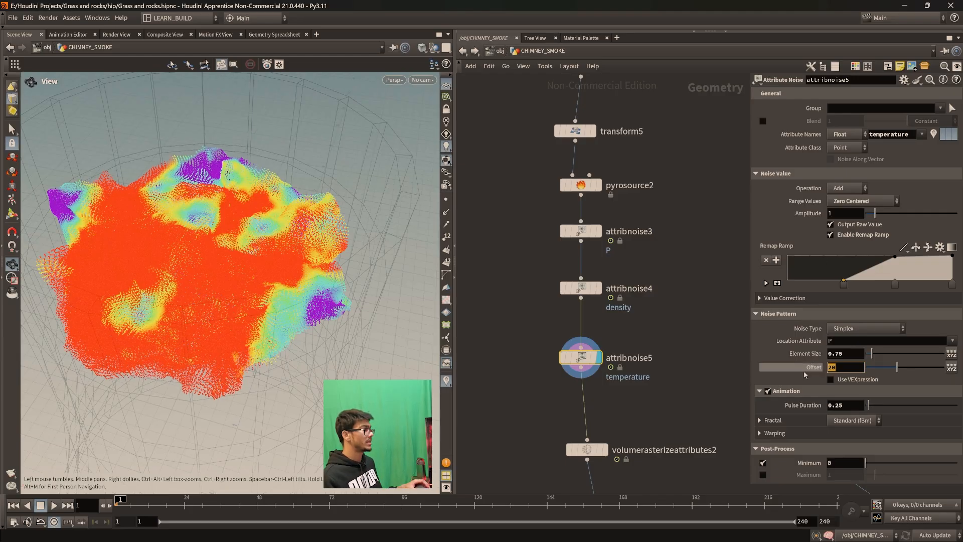
Step: Display tube3 to view the base shape of the smoke source, and return the display to attribnoise5
{"action": "scroll", "coordinate": [704, 373], "scroll_direction": "down", "scroll_amount": 5}
{"action": "scroll", "coordinate": [704, 372], "scroll_direction": "up", "scroll_amount": 4}
{"action": "middle_click_drag", "start_coordinate": [683, 305], "coordinate": [680, 390]}
{"action": "left_click_drag", "start_coordinate": [561, 163], "coordinate": [654, 229]}
{"action": "left_click", "coordinate": [614, 201]}
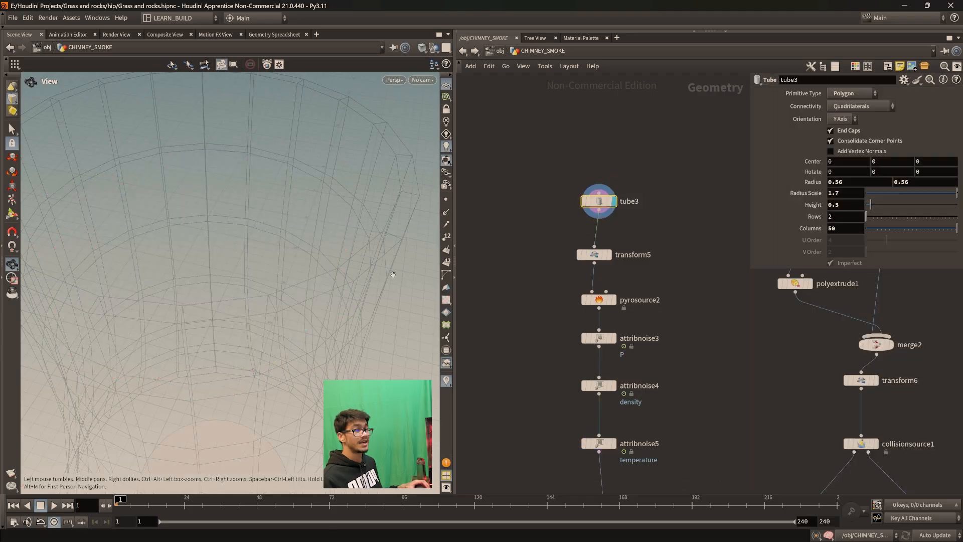
{"action": "middle_click_drag", "start_coordinate": [718, 347], "coordinate": [715, 284]}
{"action": "scroll", "coordinate": [664, 335], "scroll_direction": "up", "scroll_amount": 2}
{"action": "middle_click_drag", "start_coordinate": [665, 335], "coordinate": [679, 317]}
{"action": "mouse_move", "coordinate": [614, 374]}
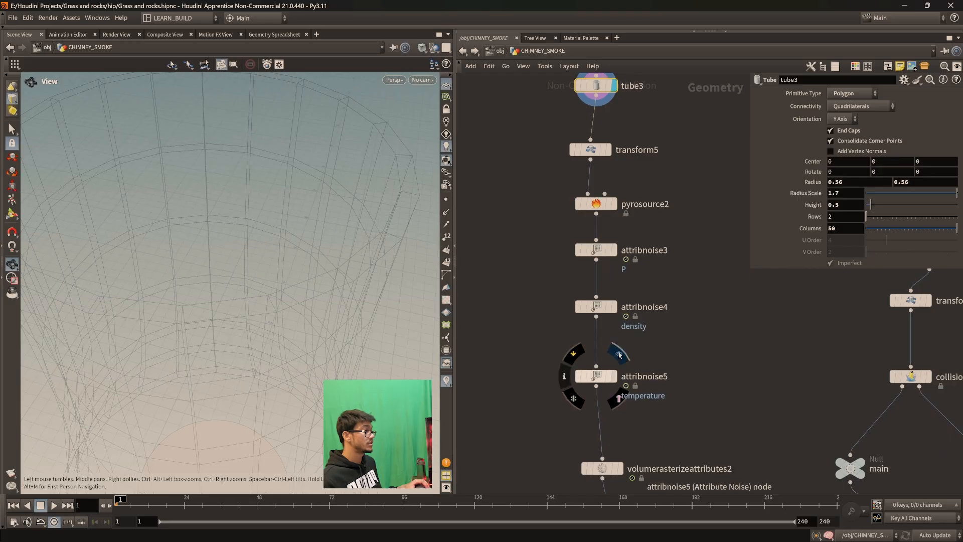
{"action": "left_click", "coordinate": [619, 355]}
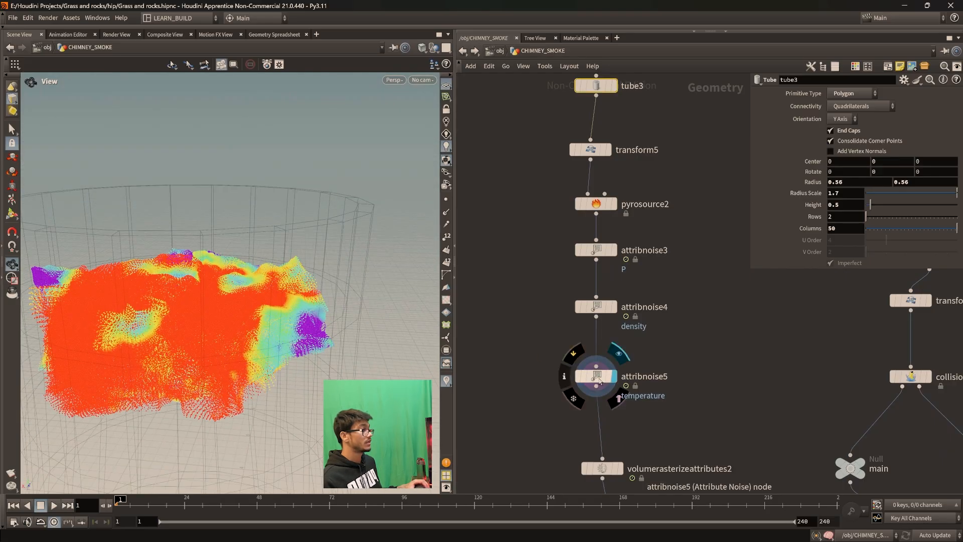
Step: Move tube3 closer above transform5 and select attribnoise5 to review its noise settings
{"action": "left_click_drag", "start_coordinate": [600, 106], "coordinate": [594, 121]}
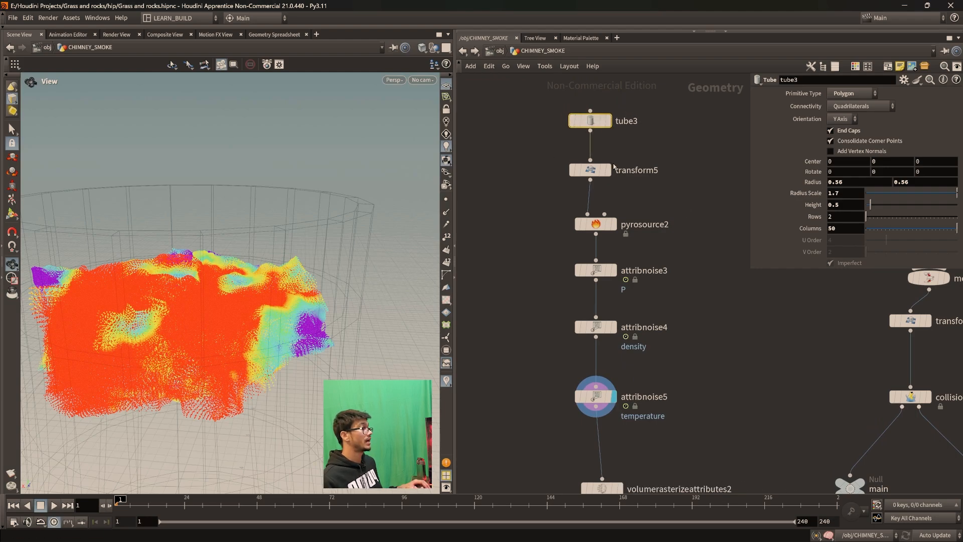
{"action": "left_click", "coordinate": [593, 171]}
{"action": "left_click", "coordinate": [599, 397]}
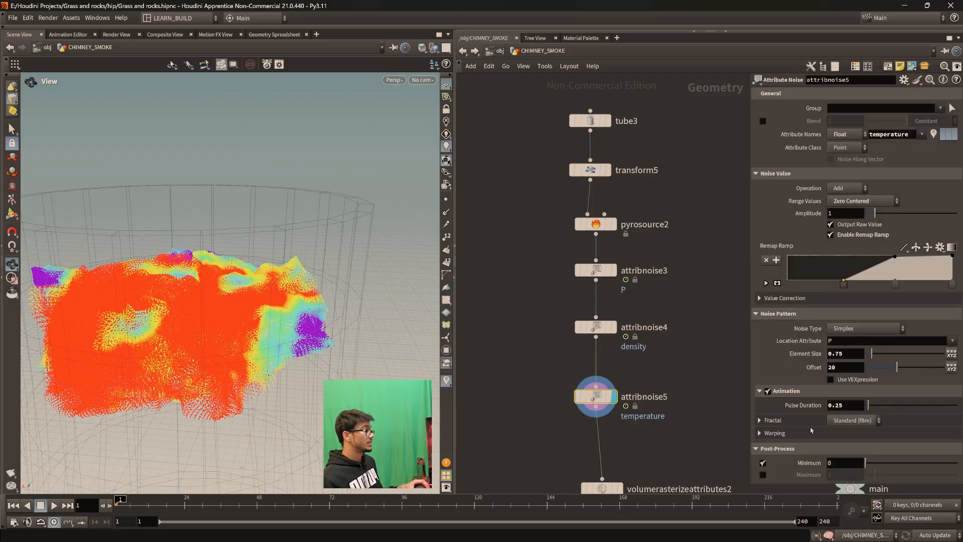
{"action": "middle_click_drag", "start_coordinate": [667, 430], "coordinate": [673, 355]}
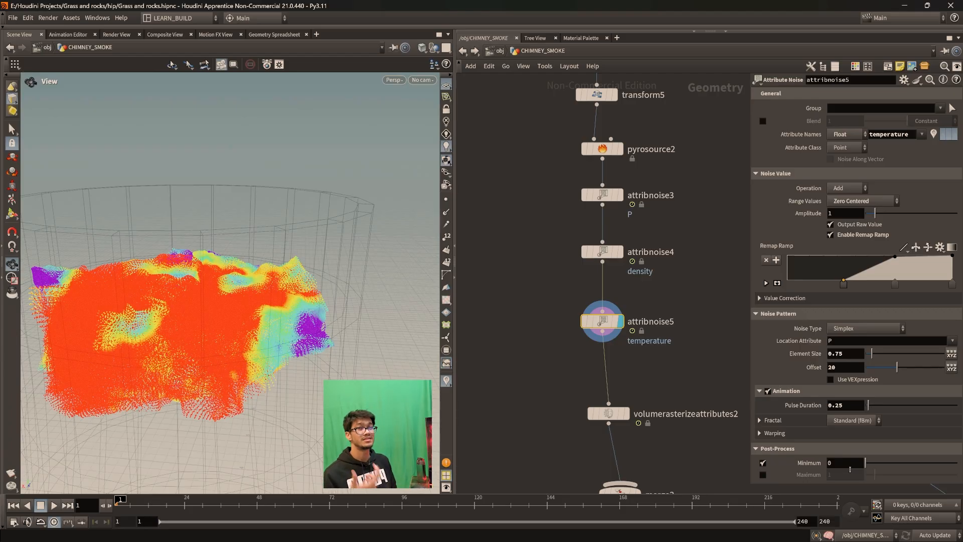
Step: Display volumerasterizeattributes2 and select it to view the smoke source volume and its rasterized attributes
{"action": "middle_click_drag", "start_coordinate": [713, 376], "coordinate": [674, 318]}
{"action": "mouse_move", "coordinate": [581, 354]}
{"action": "left_click", "coordinate": [593, 333]}
{"action": "scroll", "coordinate": [653, 346], "scroll_direction": "down", "scroll_amount": 1}
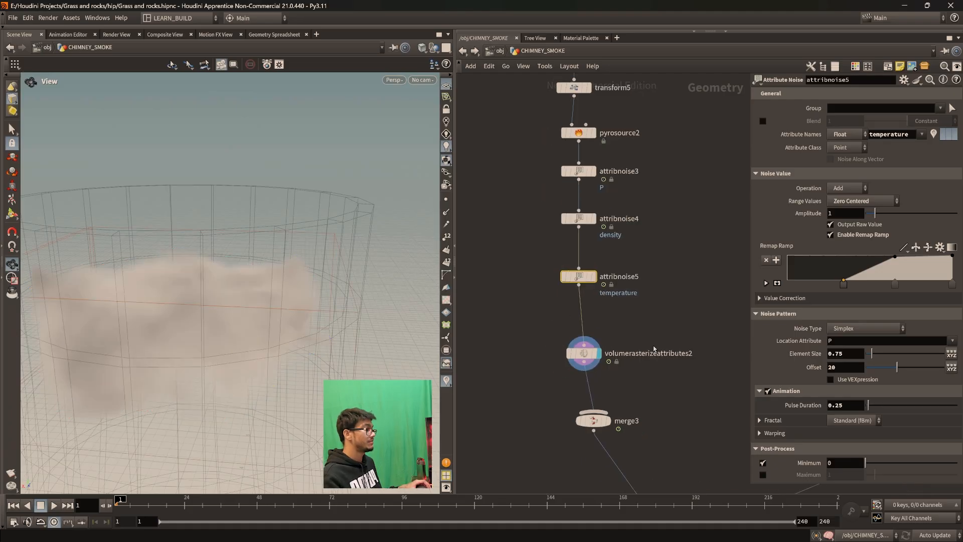
{"action": "scroll", "coordinate": [659, 327], "scroll_direction": "up", "scroll_amount": 2}
{"action": "left_click_drag", "start_coordinate": [577, 342], "coordinate": [712, 391]}
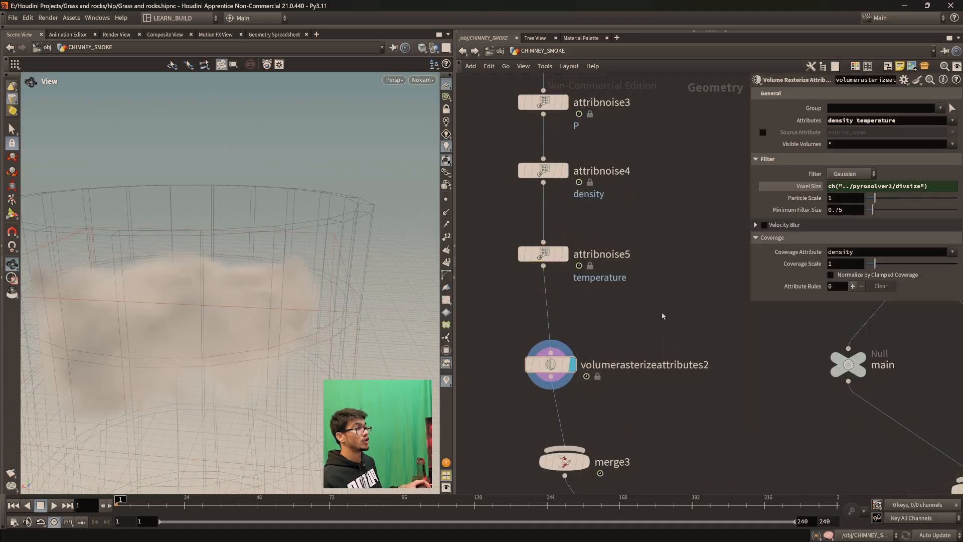
{"action": "mouse_move", "coordinate": [550, 363]}
{"action": "left_click", "coordinate": [578, 337]}
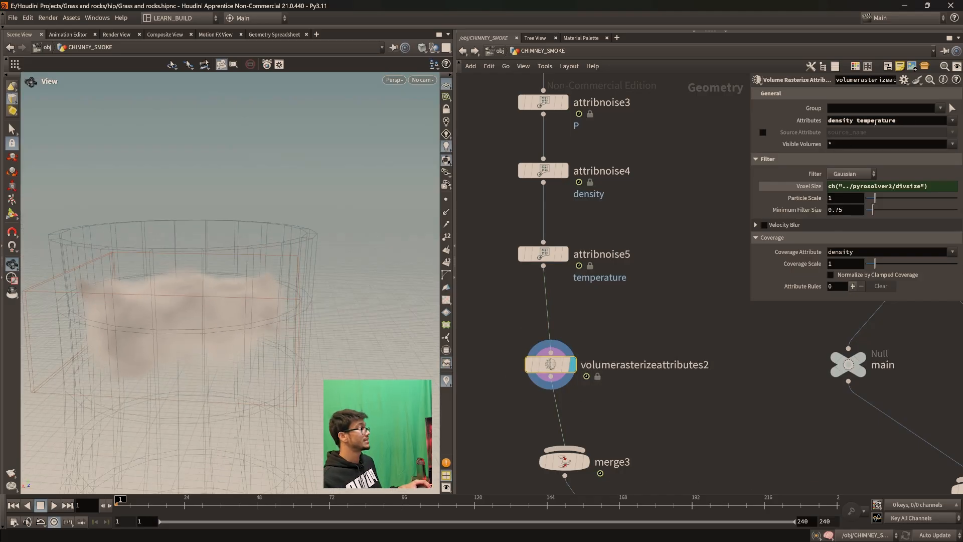
Step: Check the rasterized attributes in volumerasterizeattributes2, then show pyrosolver2's voxel size settings in a wider parameter pane
{"action": "left_click_drag", "start_coordinate": [913, 120], "coordinate": [827, 121]}
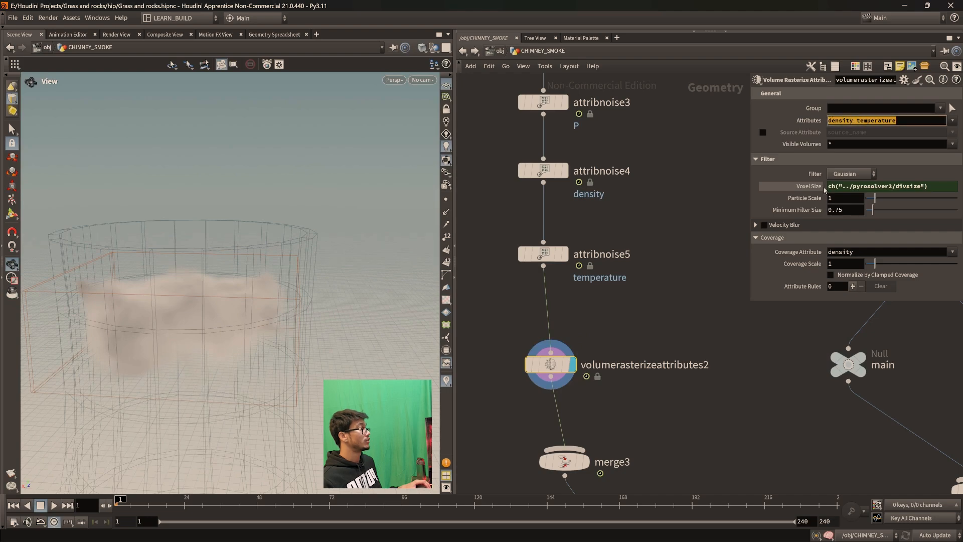
{"action": "scroll", "coordinate": [607, 423], "scroll_direction": "down", "scroll_amount": 5}
{"action": "middle_click_drag", "start_coordinate": [634, 473], "coordinate": [632, 310]}
{"action": "scroll", "coordinate": [632, 309], "scroll_direction": "up", "scroll_amount": 5}
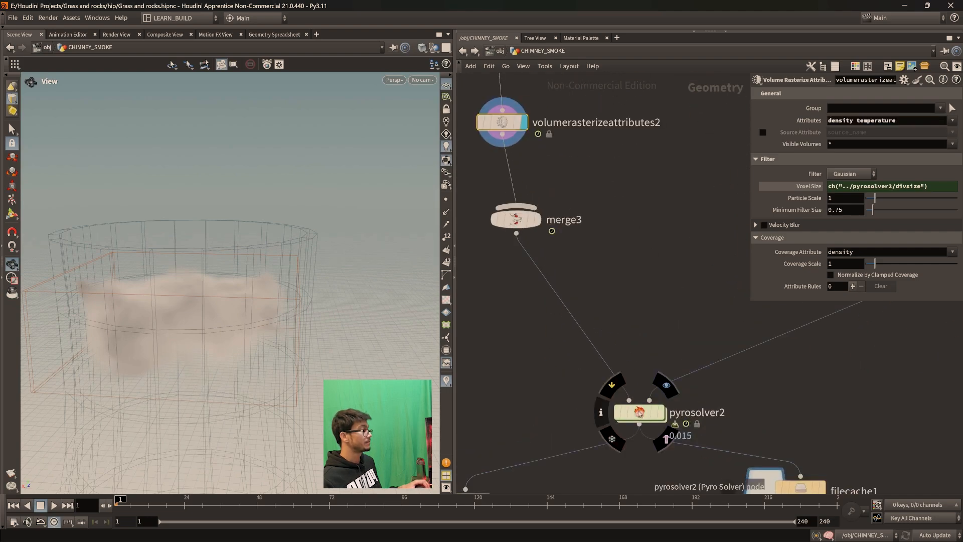
{"action": "left_click", "coordinate": [641, 412]}
{"action": "left_click", "coordinate": [766, 117]}
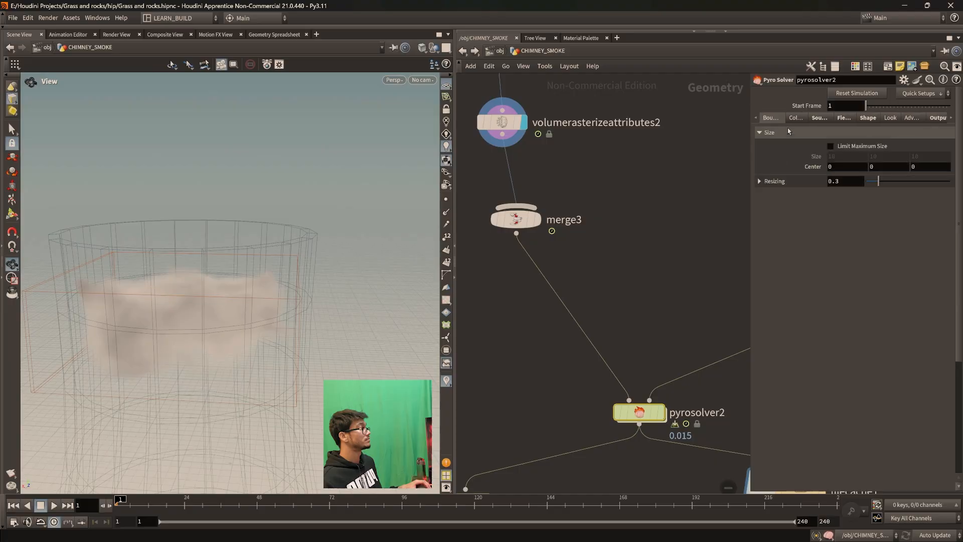
{"action": "left_click", "coordinate": [758, 118]}
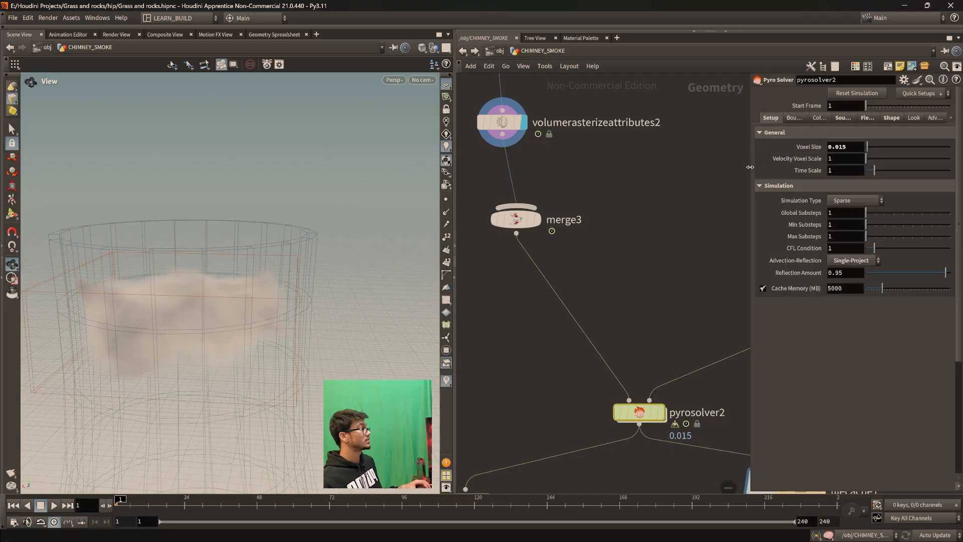
{"action": "left_click_drag", "start_coordinate": [750, 167], "coordinate": [713, 167]}
Step: Select volumerasterizeattributes2 again to review how its voxel size references the pyro solver
{"action": "middle_click_drag", "start_coordinate": [523, 226], "coordinate": [612, 336]}
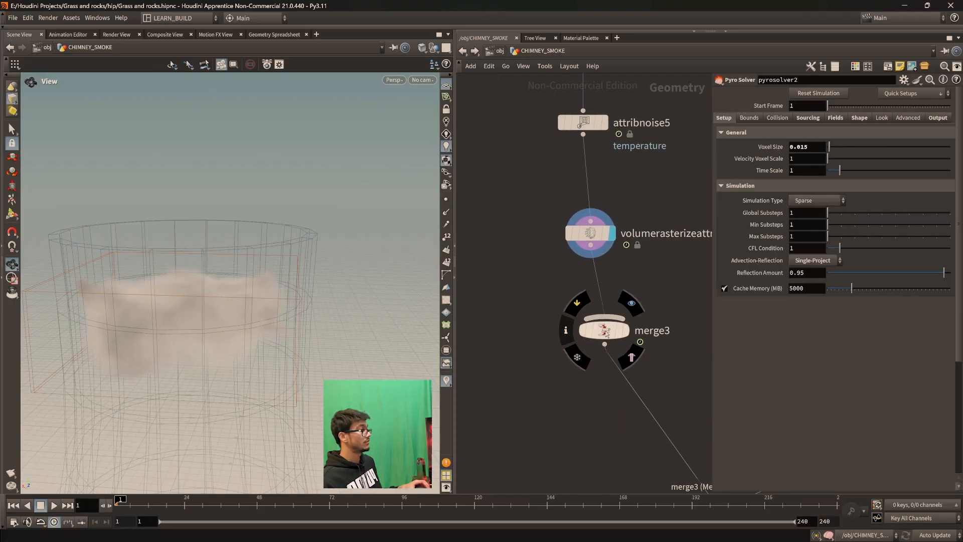
{"action": "left_click", "coordinate": [590, 233]}
{"action": "middle_click_drag", "start_coordinate": [622, 236], "coordinate": [589, 248]}
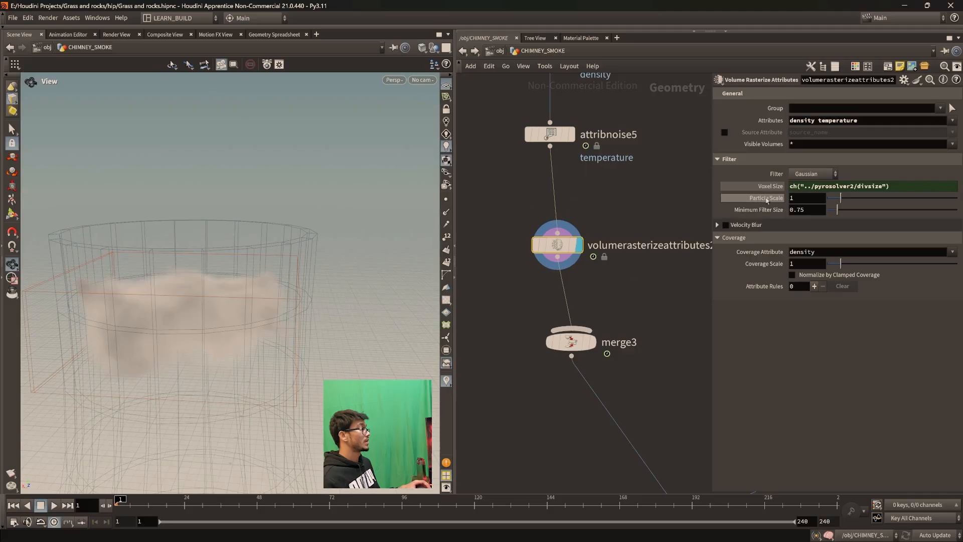
{"action": "middle_click_drag", "start_coordinate": [575, 345], "coordinate": [570, 311]}
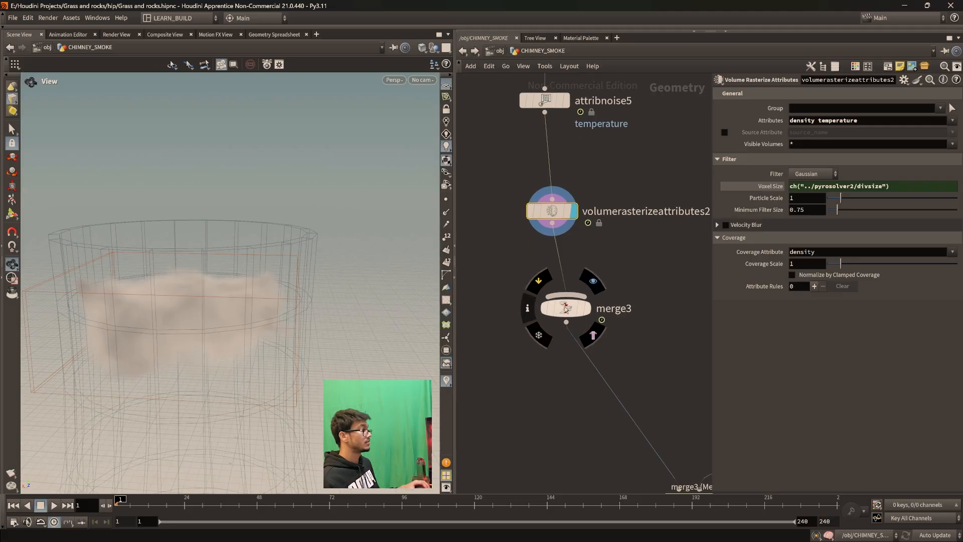
Step: Delete the merge3 node so volumerasterizeattributes2 feeds directly into pyrosolver2
{"action": "left_click", "coordinate": [570, 311]}
{"action": "scroll", "coordinate": [517, 306], "scroll_direction": "down", "scroll_amount": 5}
{"action": "scroll", "coordinate": [512, 305], "scroll_direction": "up", "scroll_amount": 5}
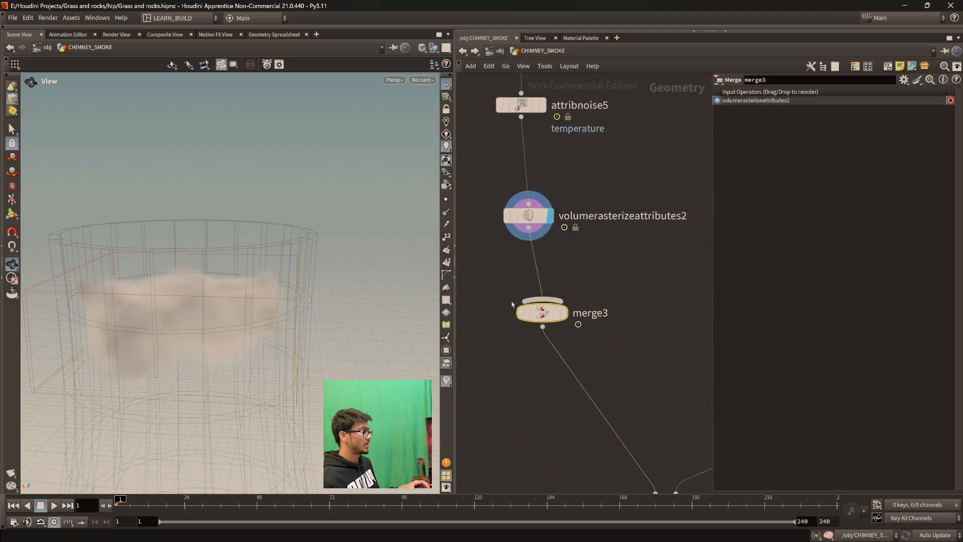
{"action": "key", "text": "Delete"}
{"action": "middle_click_drag", "start_coordinate": [623, 344], "coordinate": [591, 310]}
{"action": "scroll", "coordinate": [602, 301], "scroll_direction": "down", "scroll_amount": 4}
{"action": "mouse_move", "coordinate": [643, 344]}
{"action": "middle_mouse_down"}
{"action": "mouse_move", "coordinate": [577, 314]}
{"action": "mouse_move", "coordinate": [598, 288]}
{"action": "middle_mouse_up"}
{"action": "scroll", "coordinate": [608, 311], "scroll_direction": "up", "scroll_amount": 1}
{"action": "scroll", "coordinate": [609, 312], "scroll_direction": "up", "scroll_amount": 2}
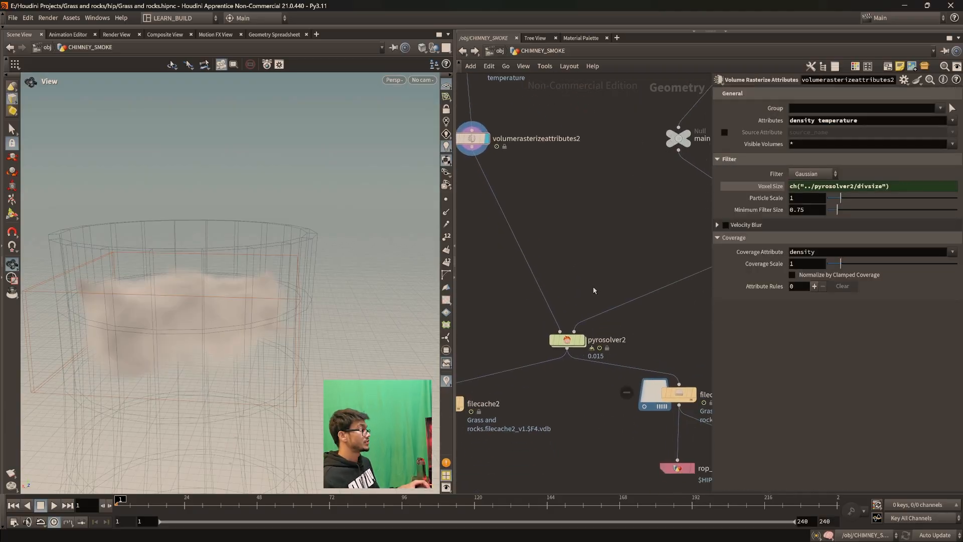
Step: Display pyrosolver2, briefly play the simulation and return the timeline to frame 1
{"action": "scroll", "coordinate": [590, 299], "scroll_direction": "up", "scroll_amount": 3}
{"action": "left_click", "coordinate": [581, 335]}
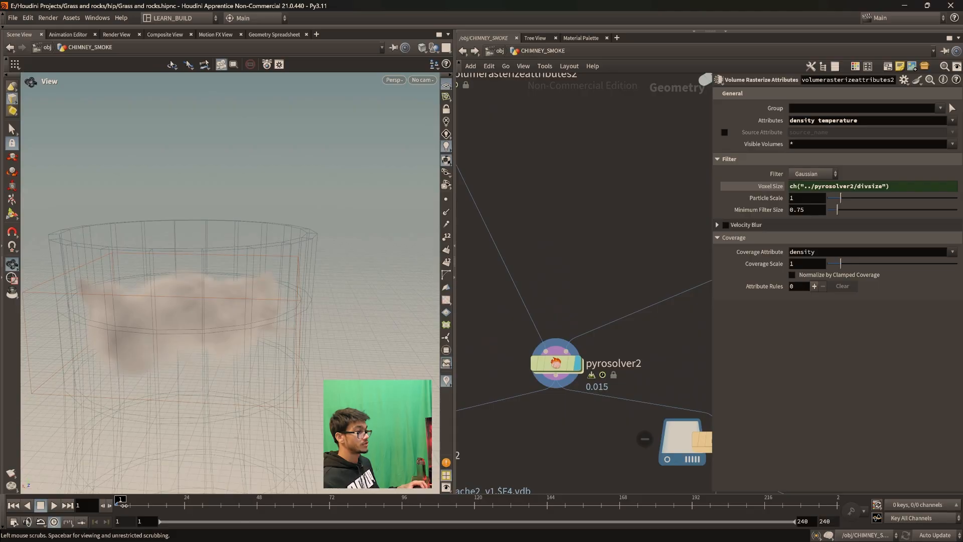
{"action": "left_click", "coordinate": [54, 505]}
{"action": "left_click", "coordinate": [15, 506]}
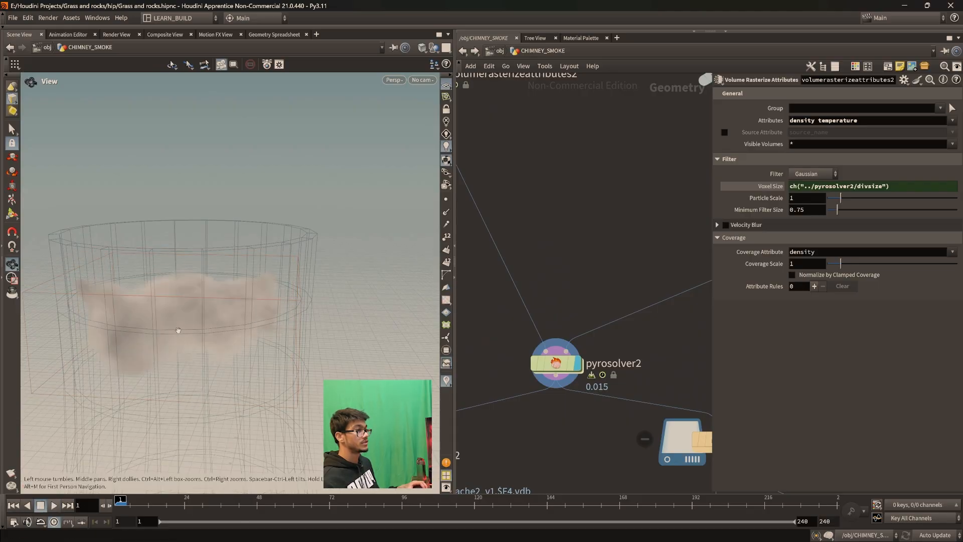
{"action": "scroll", "coordinate": [641, 346], "scroll_direction": "down", "scroll_amount": 2}
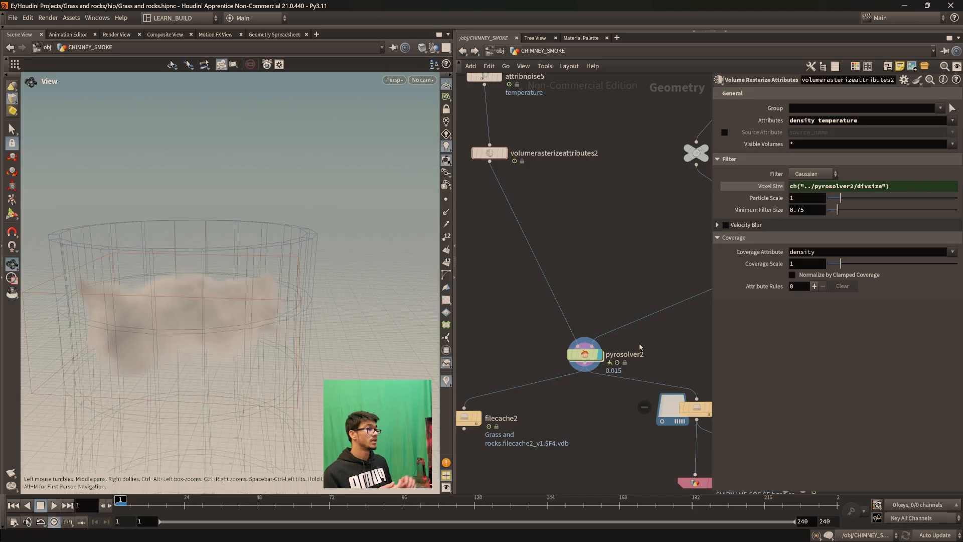
{"action": "middle_click_drag", "start_coordinate": [611, 301], "coordinate": [568, 308]}
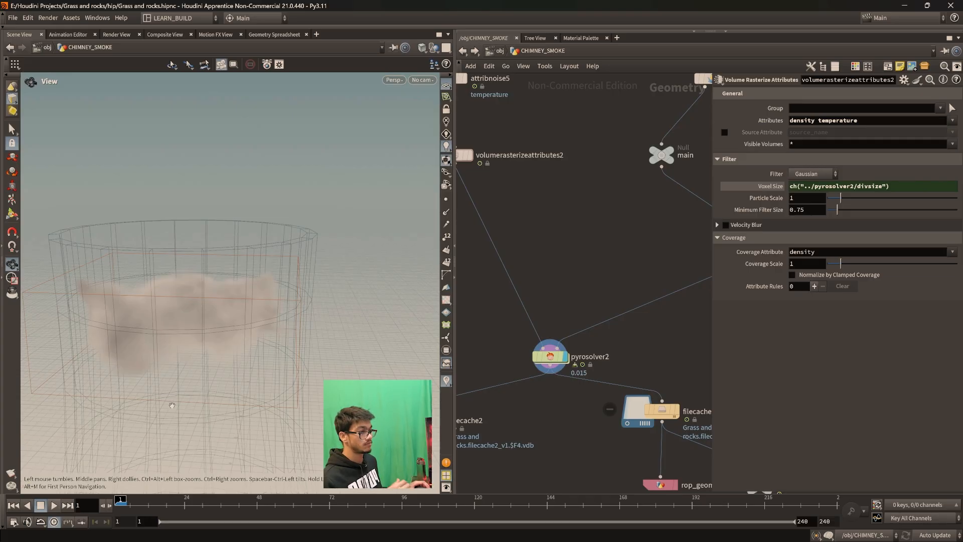
{"action": "mouse_move", "coordinate": [121, 501]}
{"action": "left_mouse_down"}
{"action": "mouse_move", "coordinate": [131, 502]}
{"action": "mouse_move", "coordinate": [119, 504]}
{"action": "left_mouse_up"}
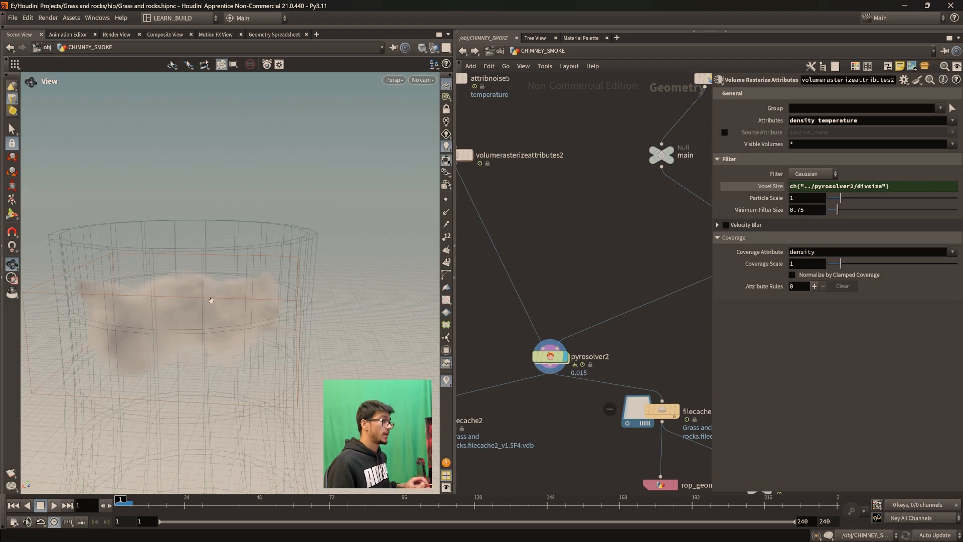
Step: Review the whole chimney smoke network by selecting filecache2, the collision branch and the smoke source branch in turn
{"action": "middle_click_drag", "start_coordinate": [656, 444], "coordinate": [667, 363]}
{"action": "middle_click_drag", "start_coordinate": [589, 370], "coordinate": [688, 385]}
{"action": "left_click_drag", "start_coordinate": [478, 287], "coordinate": [585, 404]}
{"action": "key", "text": "h"}
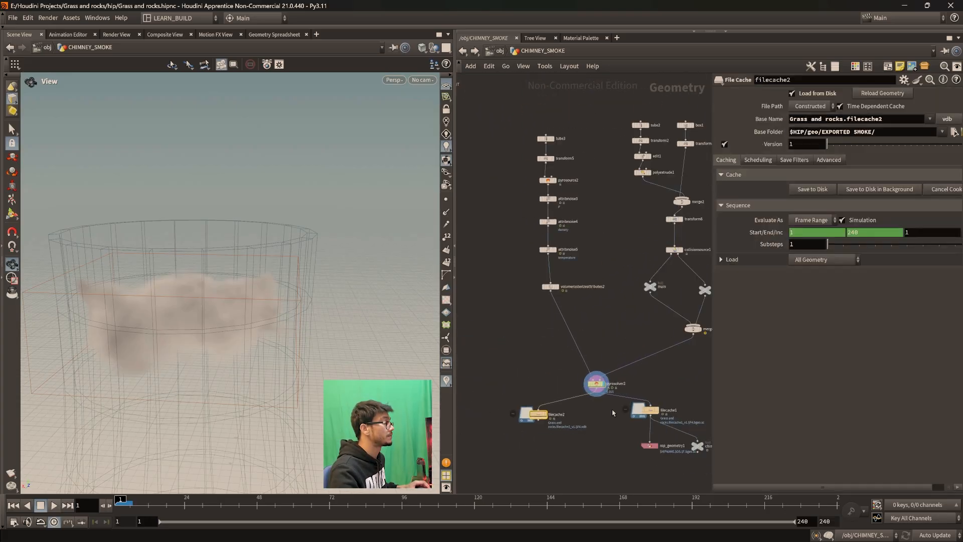
{"action": "middle_click_drag", "start_coordinate": [613, 413], "coordinate": [549, 457]}
{"action": "left_click_drag", "start_coordinate": [563, 137], "coordinate": [674, 407]}
{"action": "middle_click_drag", "start_coordinate": [638, 378], "coordinate": [673, 349]}
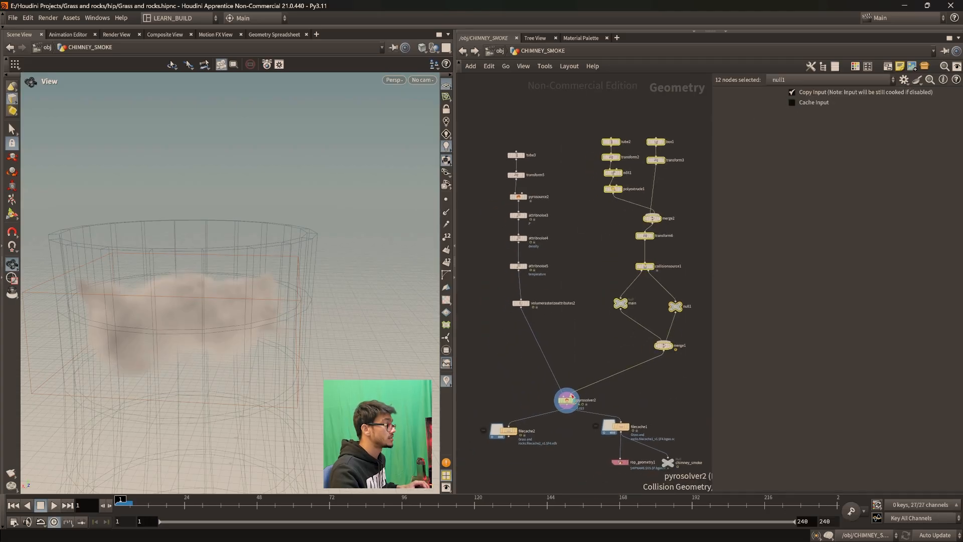
{"action": "left_click_drag", "start_coordinate": [587, 104], "coordinate": [683, 386]}
{"action": "mouse_move", "coordinate": [486, 123]}
{"action": "left_mouse_down"}
{"action": "mouse_move", "coordinate": [582, 358]}
{"action": "mouse_move", "coordinate": [501, 135]}
{"action": "mouse_move", "coordinate": [485, 119]}
{"action": "left_mouse_up"}
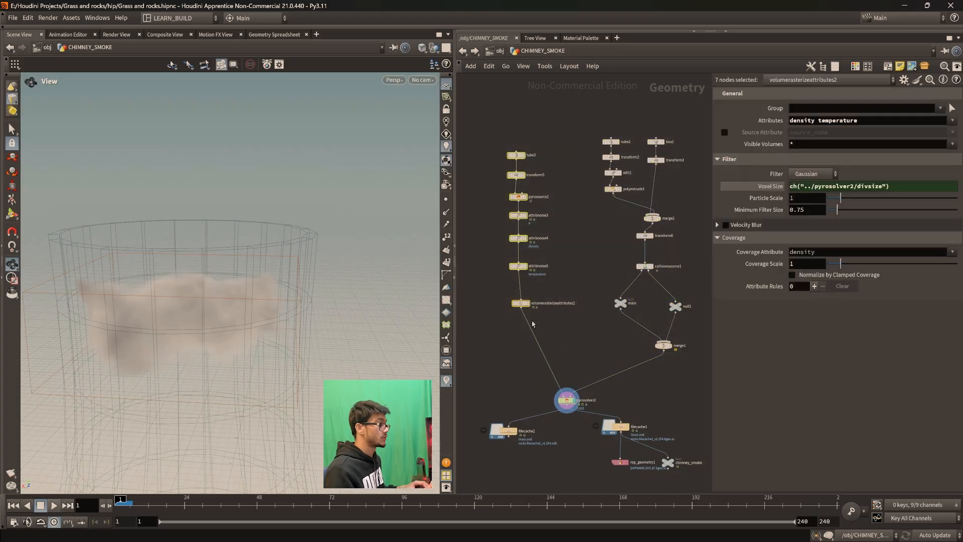
Step: Select pyrosolver2 and examine the voxel size in its general setup
{"action": "left_click", "coordinate": [567, 401]}
{"action": "scroll", "coordinate": [573, 451], "scroll_direction": "down", "scroll_amount": 1}
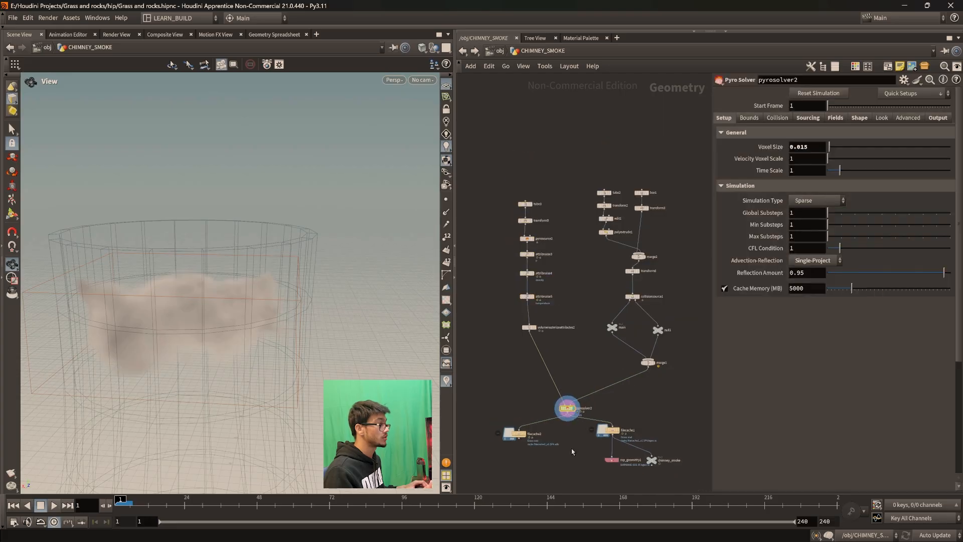
{"action": "middle_click_drag", "start_coordinate": [572, 449], "coordinate": [573, 429]}
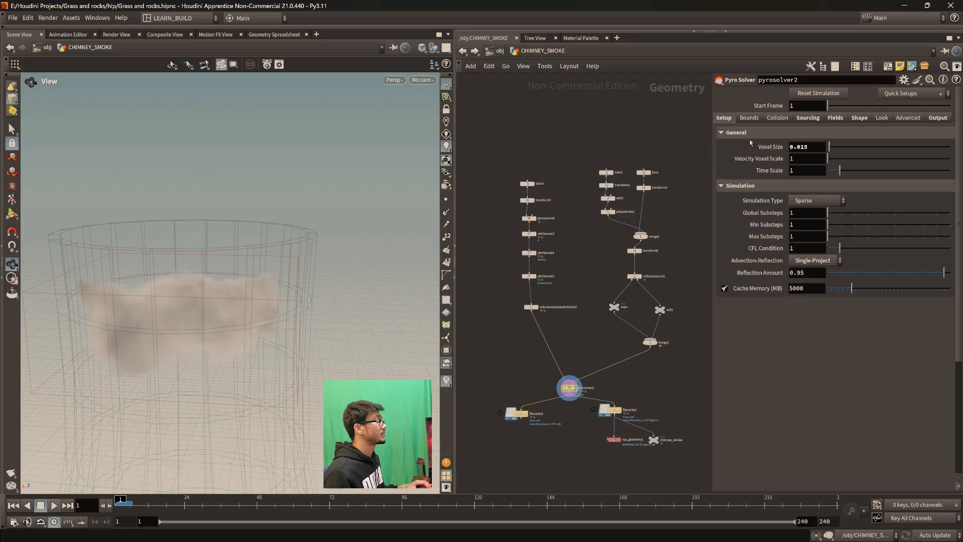
{"action": "left_click_drag", "start_coordinate": [813, 147], "coordinate": [785, 144]}
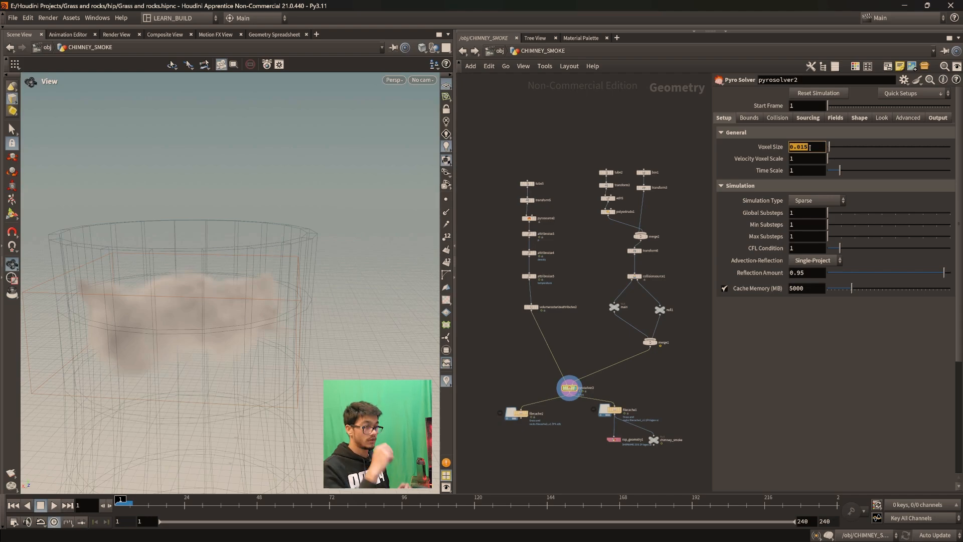
{"action": "left_click_drag", "start_coordinate": [491, 377], "coordinate": [539, 453]}
{"action": "left_click", "coordinate": [570, 393]}
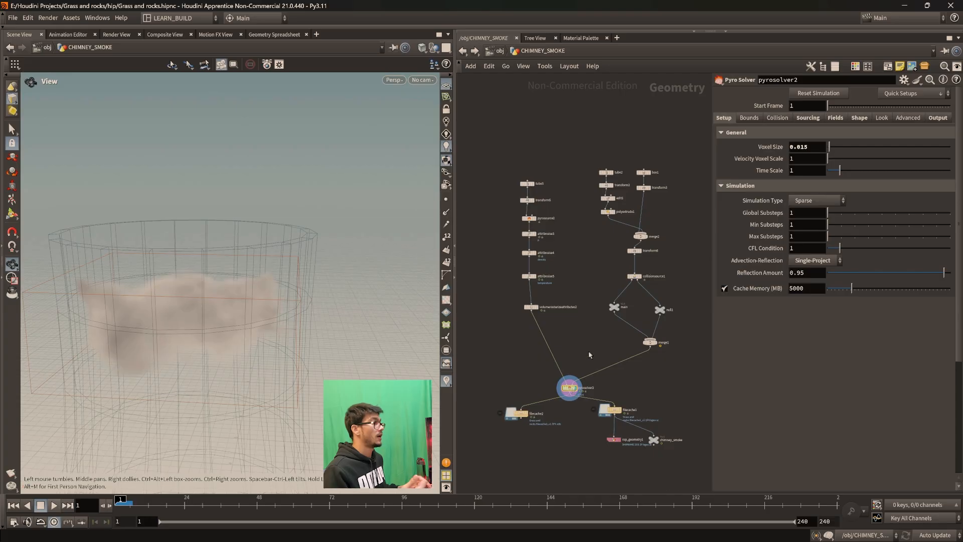
Step: Look through pyrosolver2's bounds and collision settings and examine the source collision activation
{"action": "scroll", "coordinate": [593, 348], "scroll_direction": "up", "scroll_amount": 2}
{"action": "middle_click_drag", "start_coordinate": [594, 345], "coordinate": [583, 293]}
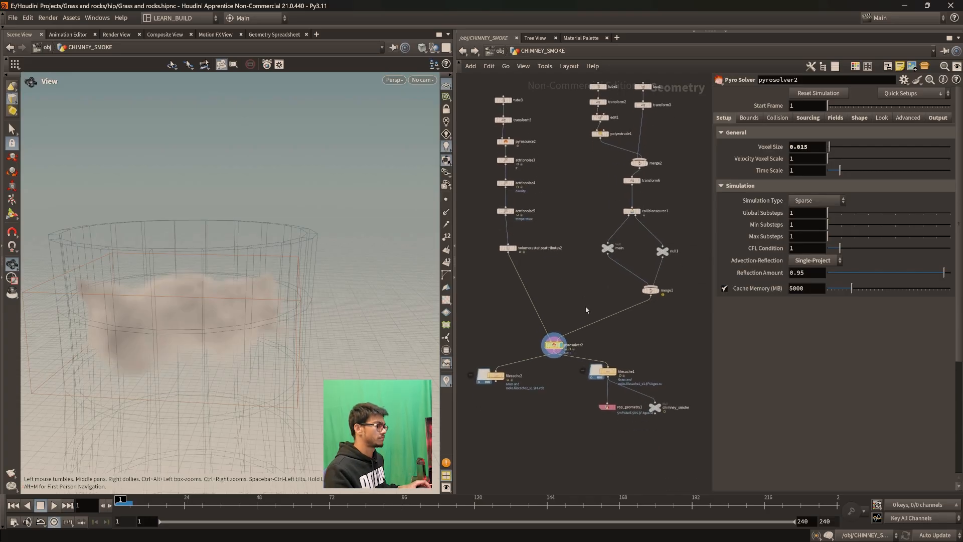
{"action": "scroll", "coordinate": [586, 311], "scroll_direction": "up", "scroll_amount": 3}
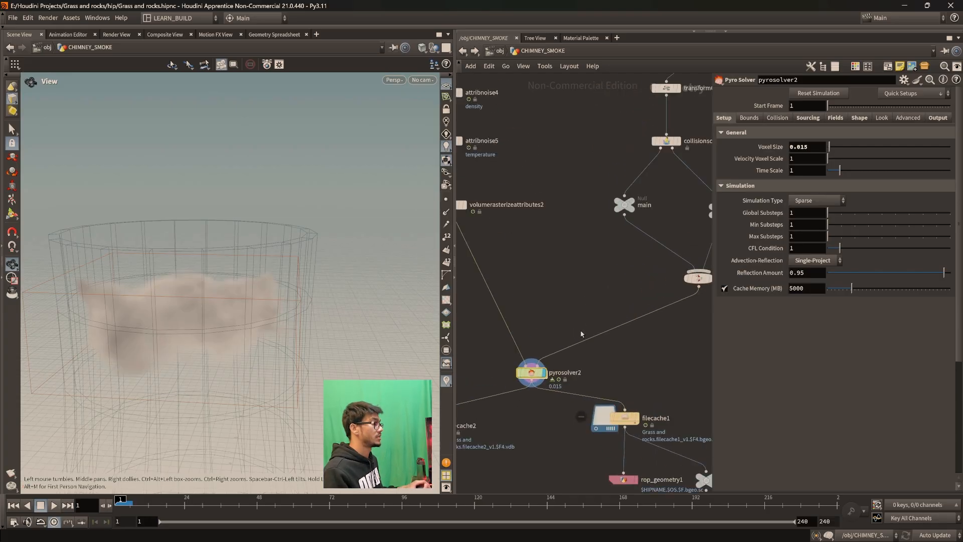
{"action": "middle_click_drag", "start_coordinate": [586, 311], "coordinate": [596, 341]}
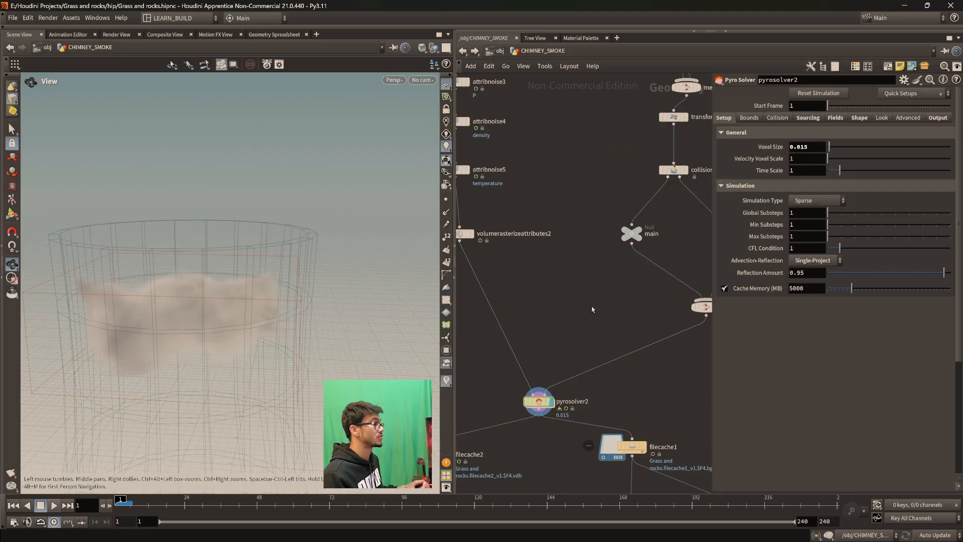
{"action": "middle_click_drag", "start_coordinate": [492, 449], "coordinate": [553, 392]}
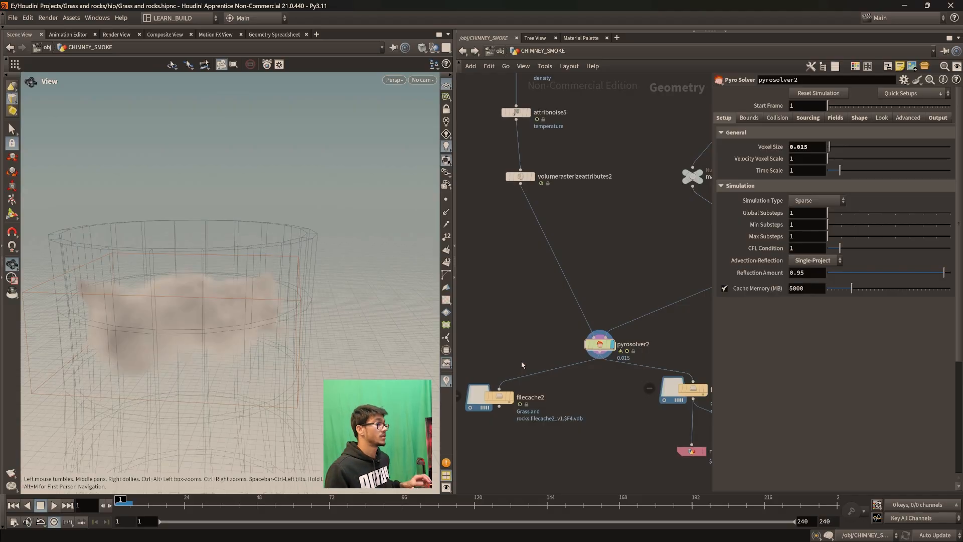
{"action": "middle_click_drag", "start_coordinate": [619, 284], "coordinate": [588, 296]}
{"action": "scroll", "coordinate": [609, 319], "scroll_direction": "up", "scroll_amount": 1}
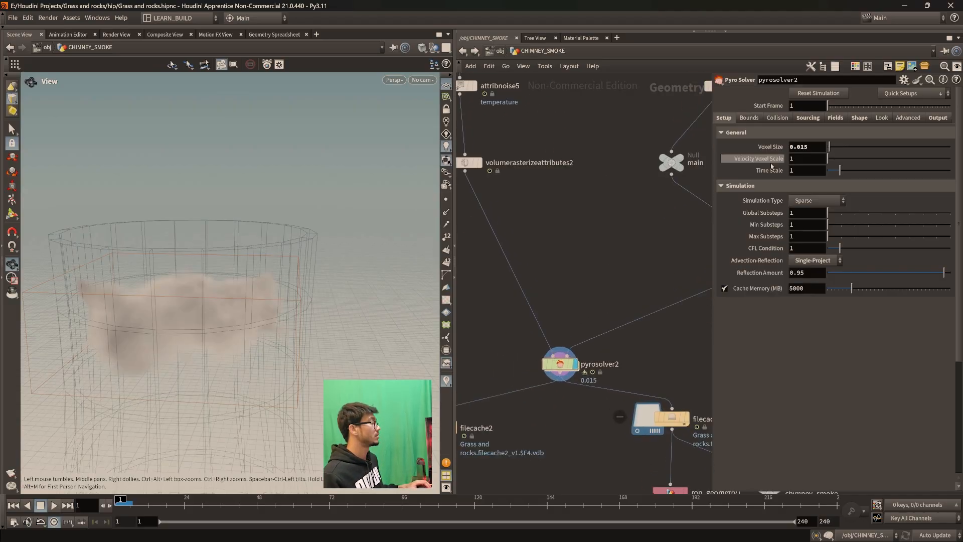
{"action": "left_click", "coordinate": [742, 119]}
{"action": "left_click", "coordinate": [777, 119]}
{"action": "left_click", "coordinate": [808, 118]}
{"action": "left_click", "coordinate": [777, 121]}
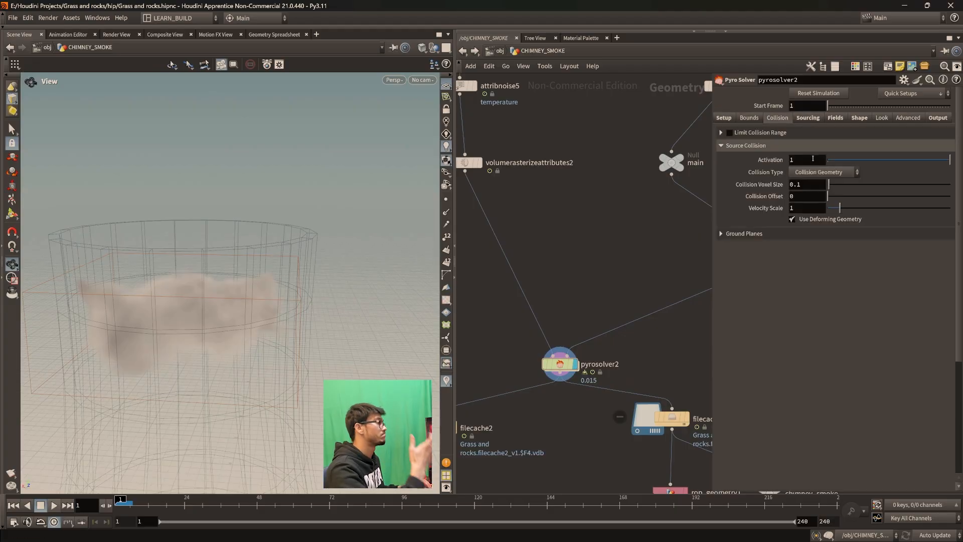
{"action": "left_click", "coordinate": [809, 161]}
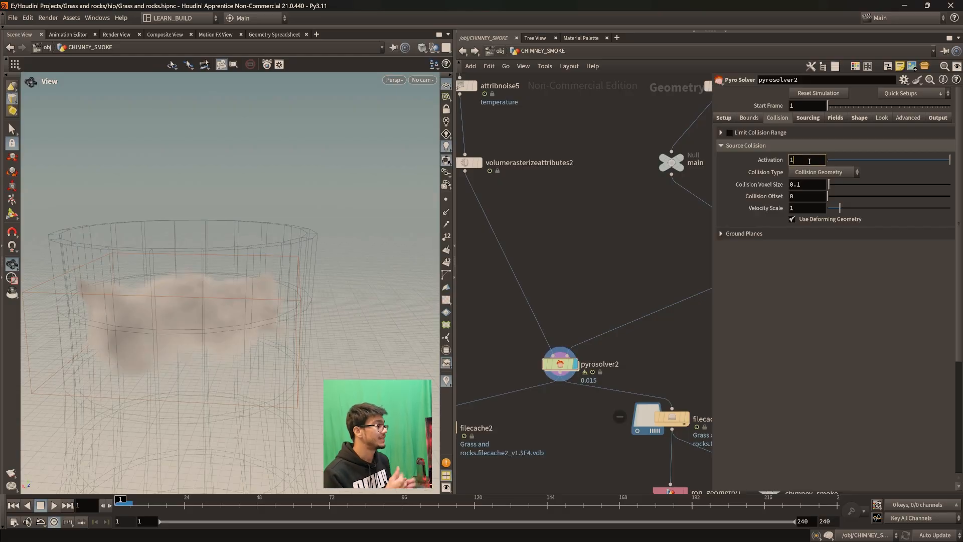
Step: Examine pyrosolver2's source volumes, including the source scales for density and temperature and the velocity source
{"action": "left_click", "coordinate": [800, 119]}
{"action": "left_click", "coordinate": [778, 119]}
{"action": "left_click", "coordinate": [807, 118]}
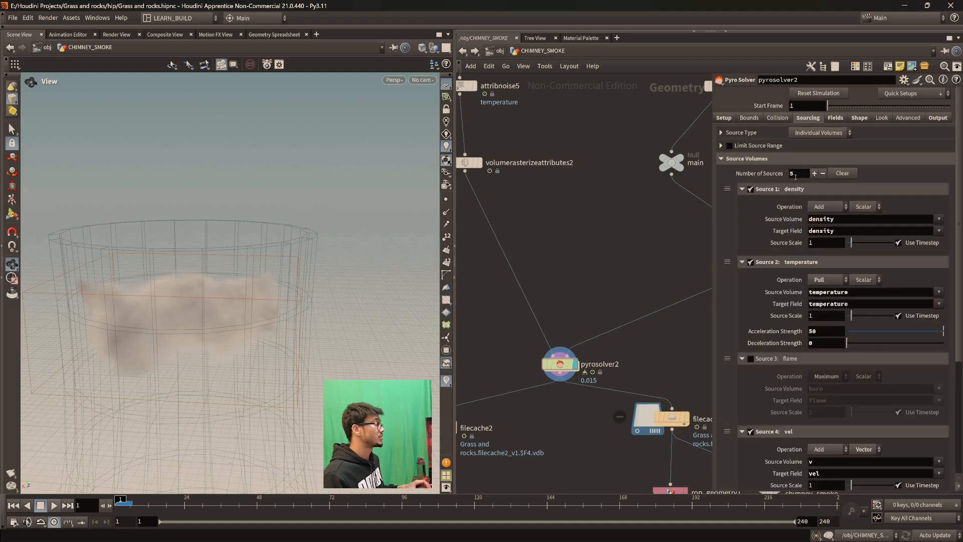
{"action": "scroll", "coordinate": [797, 177], "scroll_direction": "down", "scroll_amount": 5}
{"action": "scroll", "coordinate": [825, 334], "scroll_direction": "up", "scroll_amount": 5}
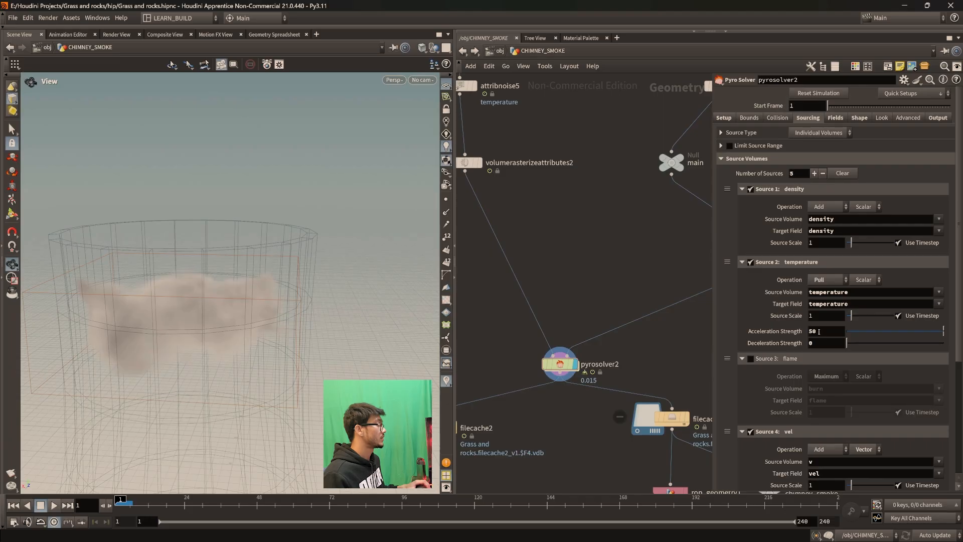
{"action": "scroll", "coordinate": [841, 284], "scroll_direction": "down", "scroll_amount": 3}
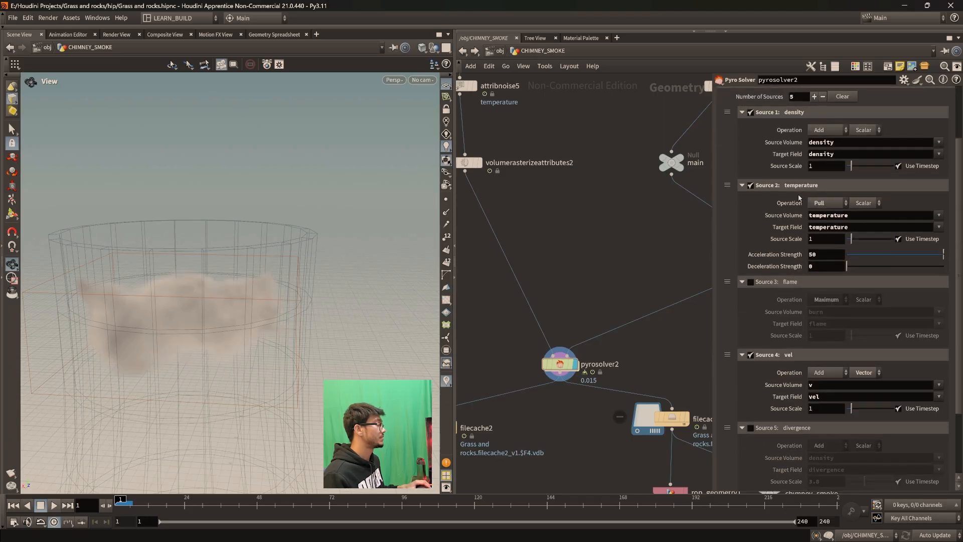
{"action": "left_click_drag", "start_coordinate": [817, 166], "coordinate": [805, 166]}
{"action": "left_click", "coordinate": [822, 238]}
{"action": "scroll", "coordinate": [820, 273], "scroll_direction": "down", "scroll_amount": 3}
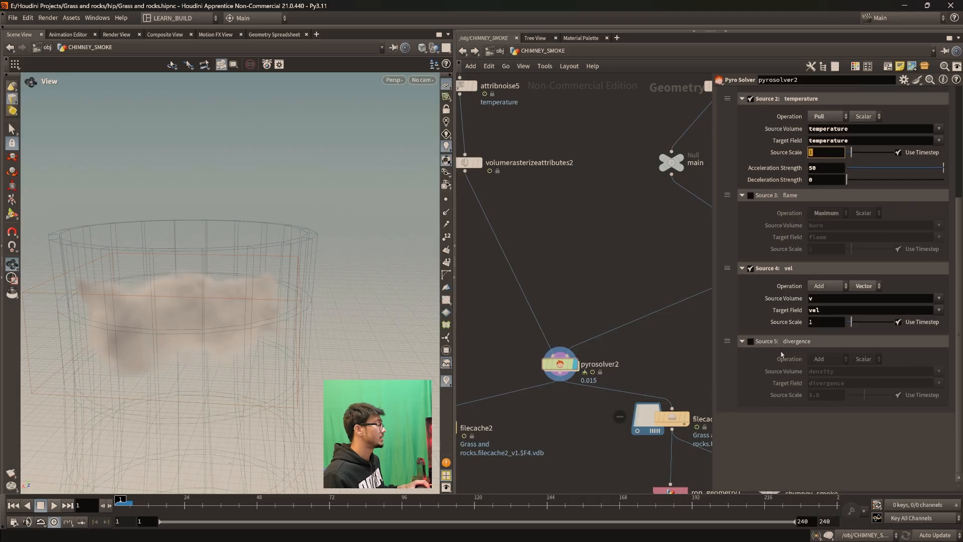
{"action": "scroll", "coordinate": [767, 355], "scroll_direction": "up", "scroll_amount": 6}
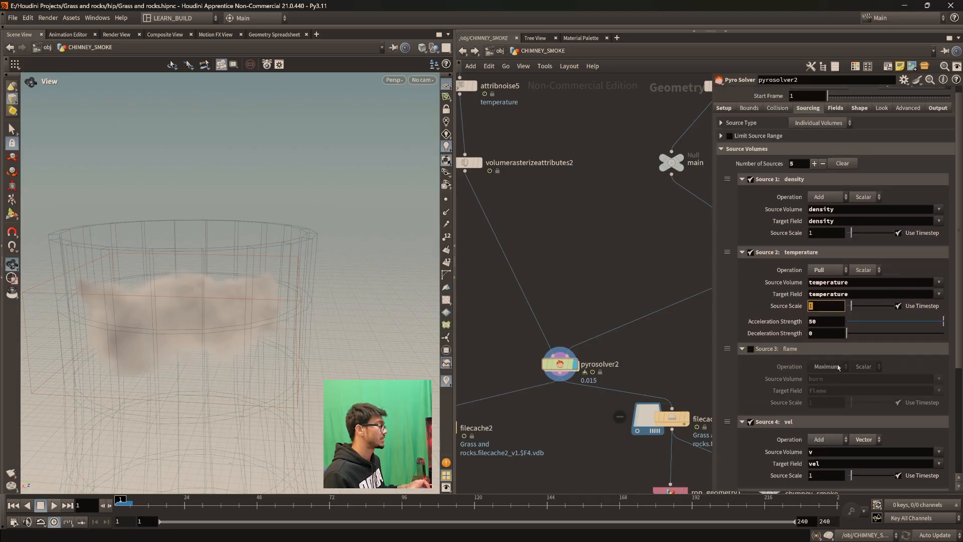
{"action": "scroll", "coordinate": [838, 326], "scroll_direction": "up", "scroll_amount": 1}
Step: Open pyrosolver2's field settings and examine the density dissipation value and its clamp
{"action": "left_click", "coordinate": [839, 120]}
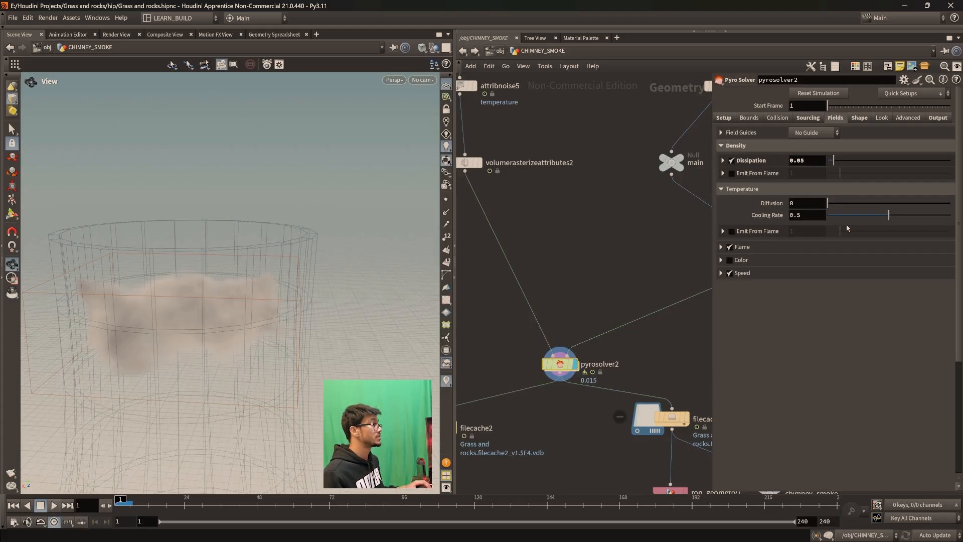
{"action": "left_click", "coordinate": [793, 164]}
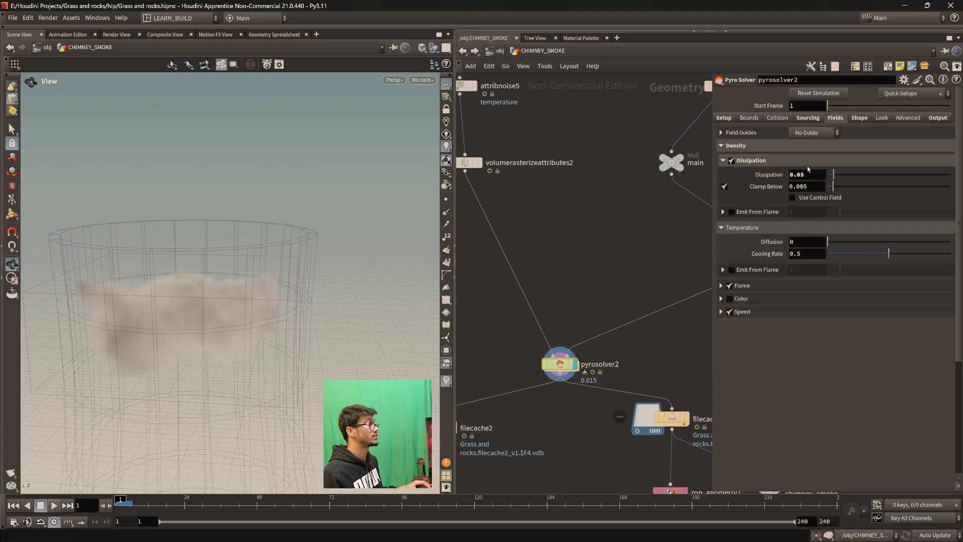
{"action": "left_click", "coordinate": [789, 175]}
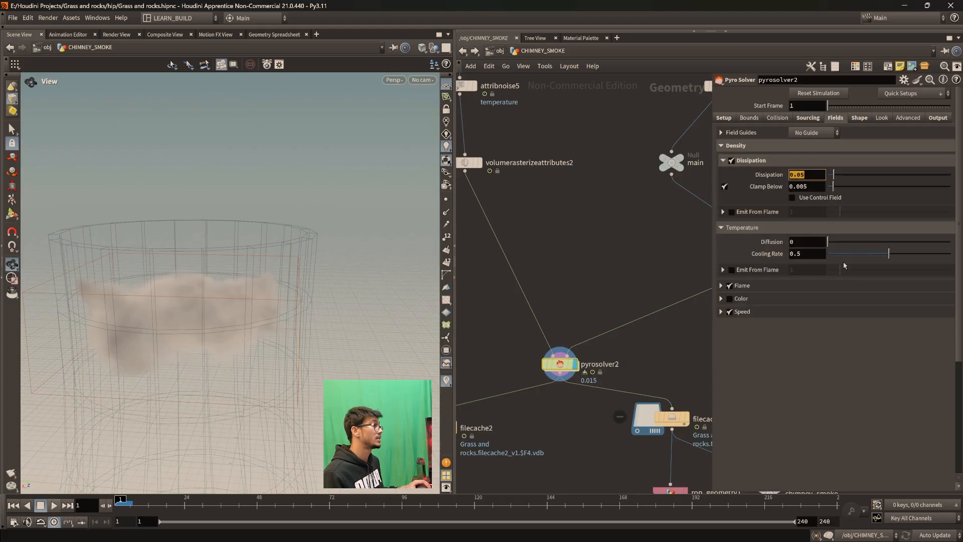
{"action": "left_click", "coordinate": [655, 235]}
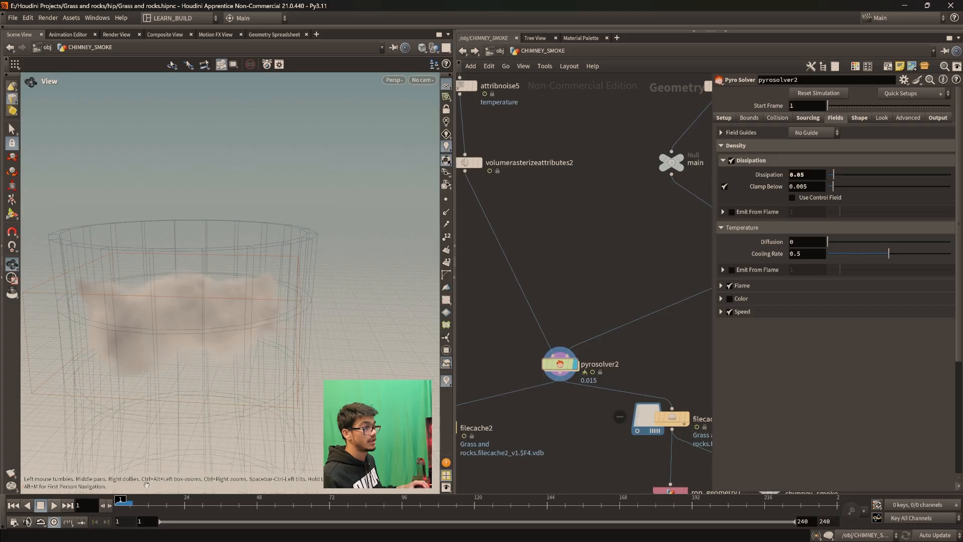
Step: Display filecache2 and move the timeline to frame 91 to view the cached smoke plume above the chimney
{"action": "middle_click_drag", "start_coordinate": [581, 435], "coordinate": [624, 393]}
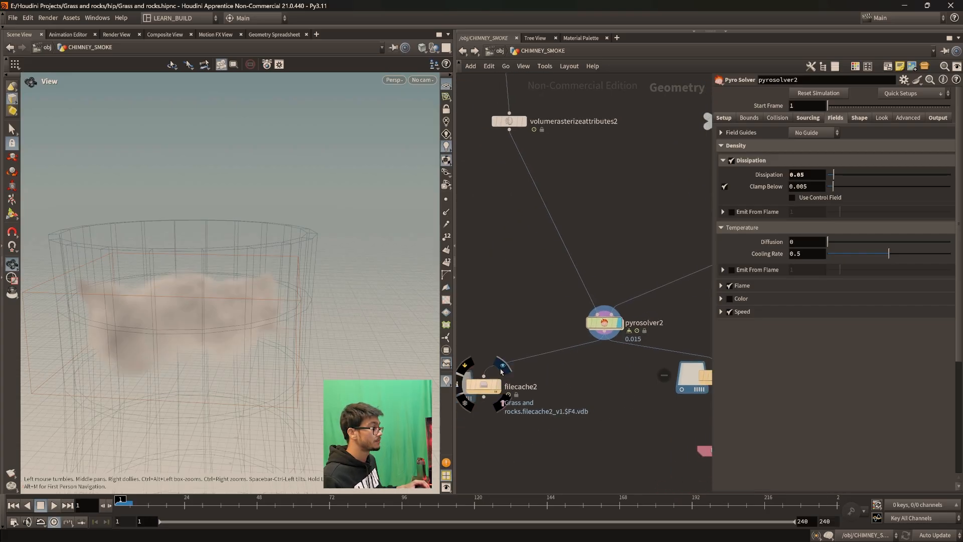
{"action": "left_click", "coordinate": [499, 386]}
{"action": "left_click_drag", "start_coordinate": [166, 502], "coordinate": [387, 502]}
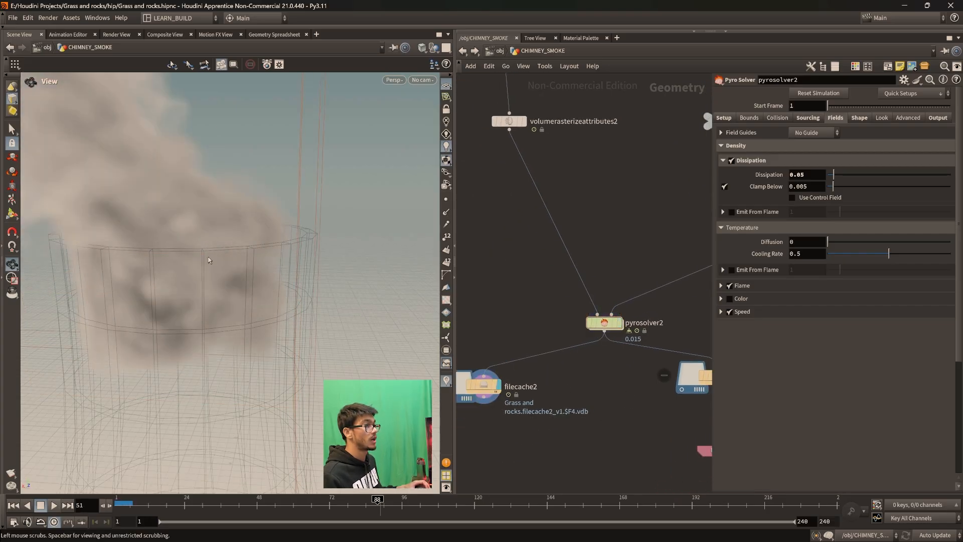
{"action": "scroll", "coordinate": [287, 306], "scroll_direction": "down", "scroll_amount": 3}
{"action": "left_click_drag", "start_coordinate": [249, 291], "coordinate": [280, 266]}
{"action": "middle_click_drag", "start_coordinate": [279, 266], "coordinate": [232, 326]}
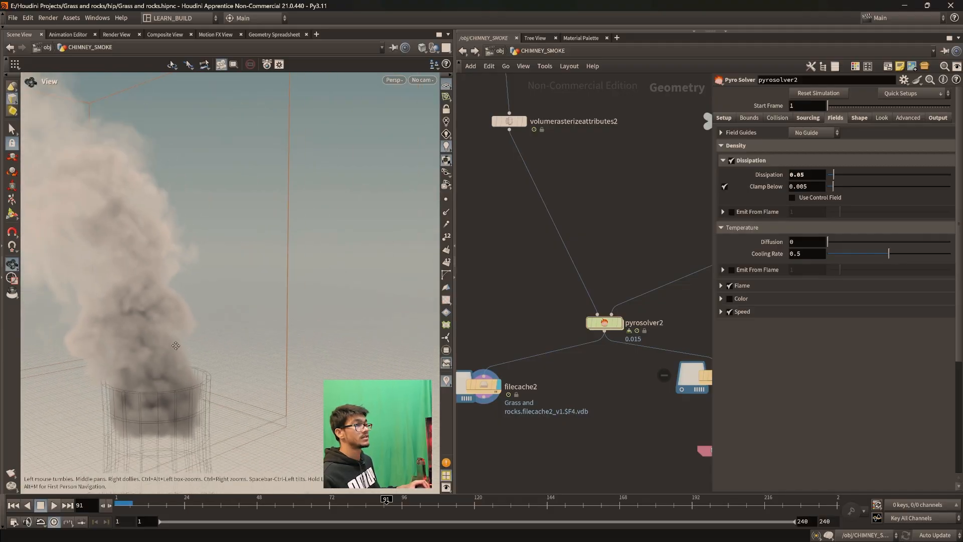
{"action": "scroll", "coordinate": [232, 327], "scroll_direction": "down", "scroll_amount": 2}
{"action": "left_click_drag", "start_coordinate": [232, 327], "coordinate": [266, 327]}
{"action": "scroll", "coordinate": [250, 309], "scroll_direction": "up", "scroll_amount": 2}
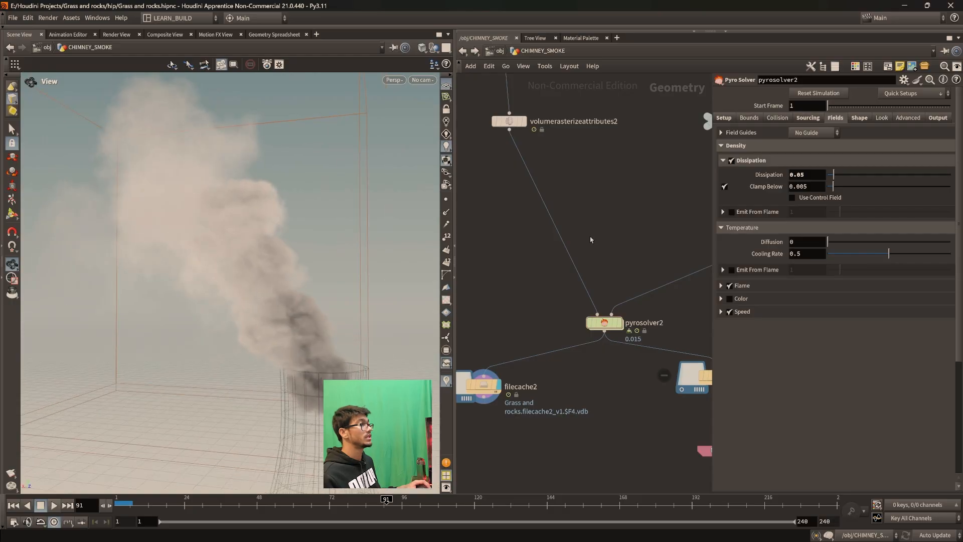
Step: Look through pyrosolver2's dissipation and shape settings, examining the disturbance control field and its control range
{"action": "left_click_drag", "start_coordinate": [807, 175], "coordinate": [791, 174]}
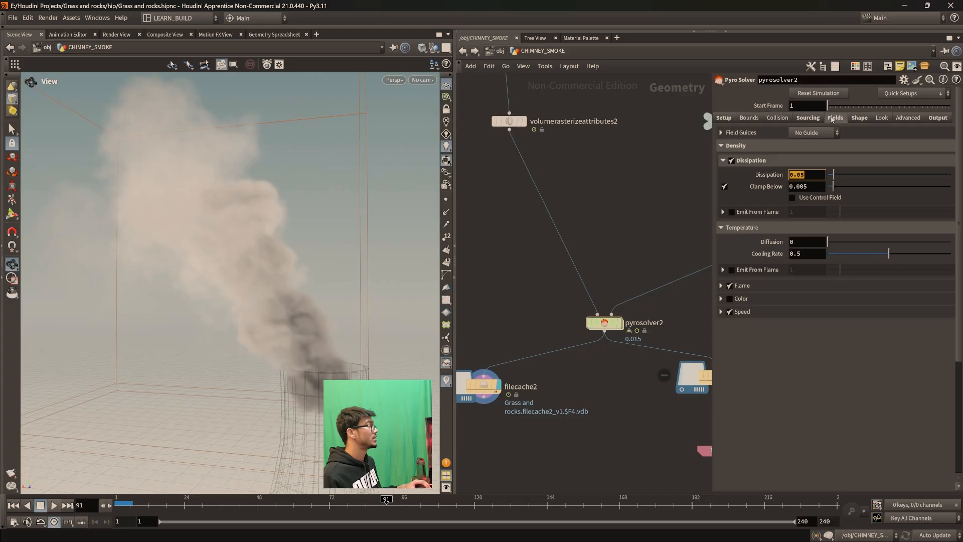
{"action": "left_click", "coordinate": [860, 118]}
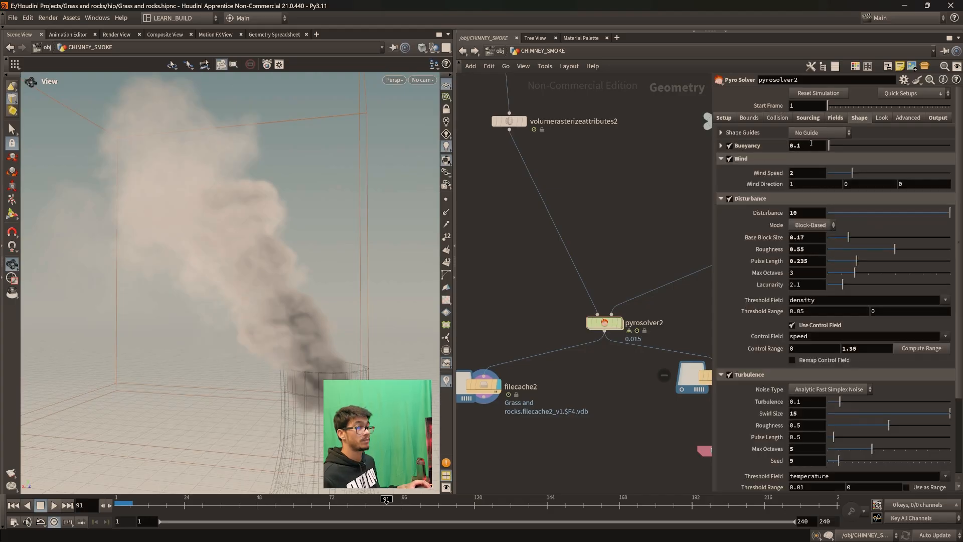
{"action": "left_click", "coordinate": [836, 118]}
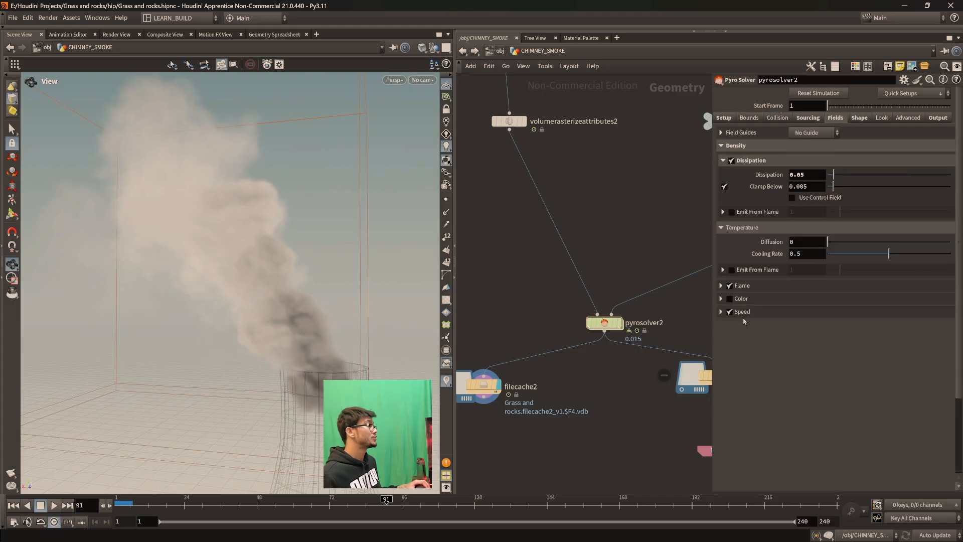
{"action": "left_click", "coordinate": [859, 119]}
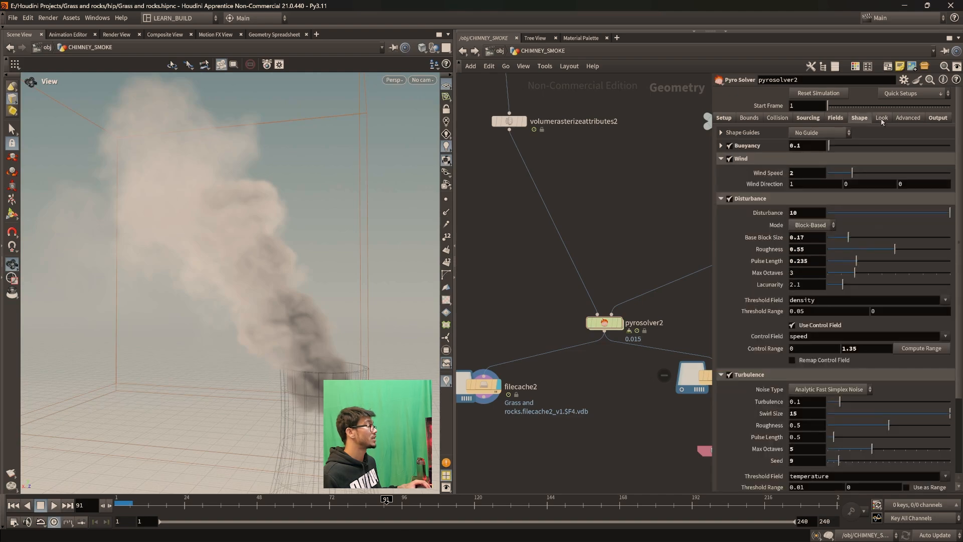
{"action": "scroll", "coordinate": [817, 391], "scroll_direction": "down", "scroll_amount": 3}
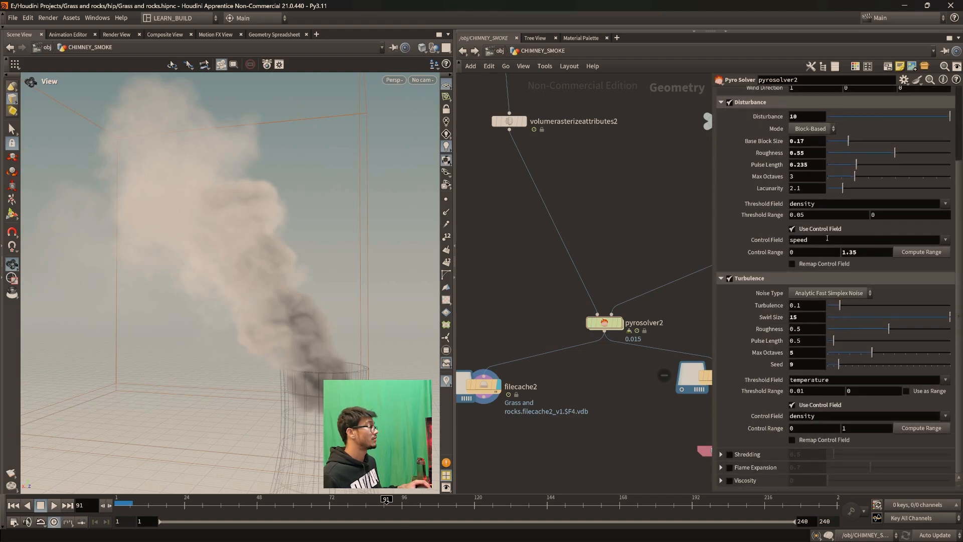
{"action": "scroll", "coordinate": [856, 239], "scroll_direction": "up", "scroll_amount": 3}
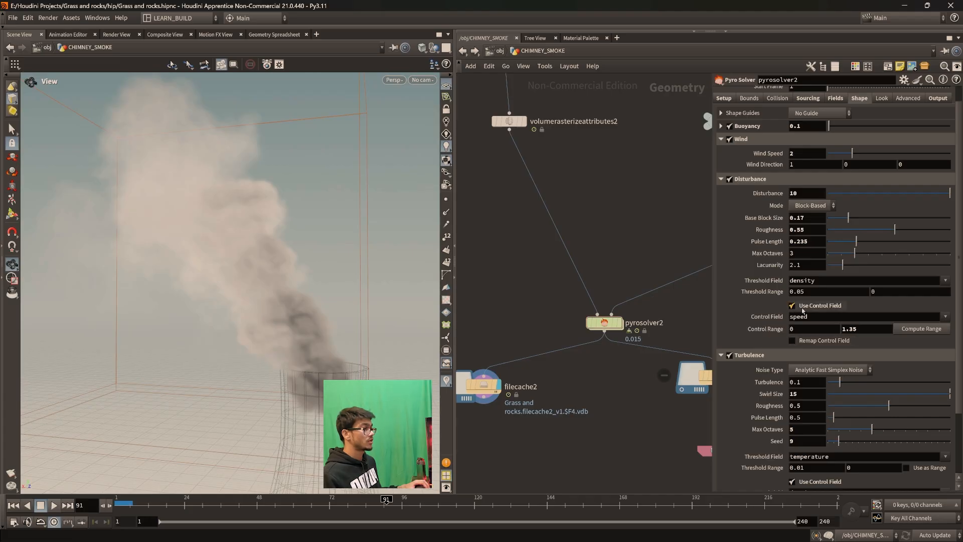
{"action": "left_click", "coordinate": [848, 329]}
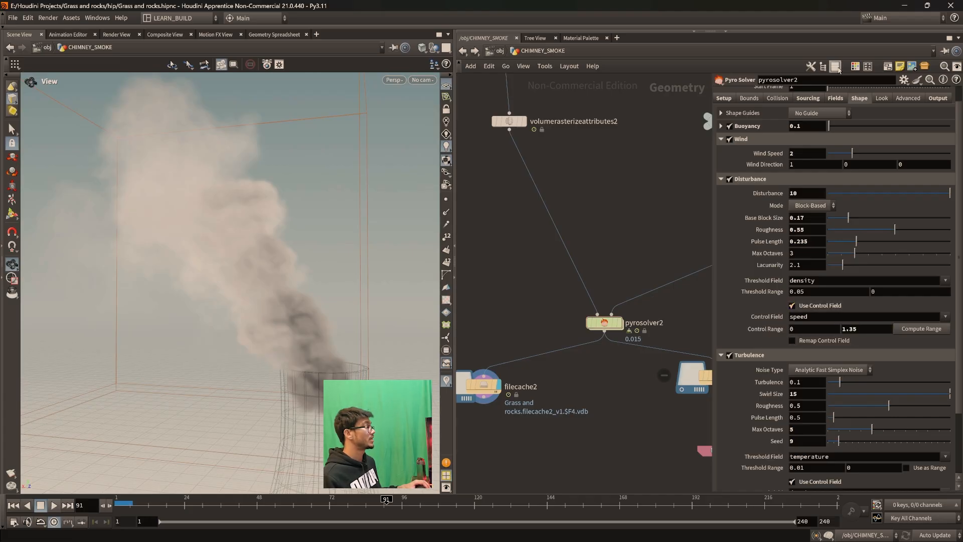
Step: Expand pyrosolver2's buoyancy settings and examine the buoyancy scale and wind speed
{"action": "scroll", "coordinate": [725, 128], "scroll_direction": "up", "scroll_amount": 1}
{"action": "left_click", "coordinate": [722, 147]}
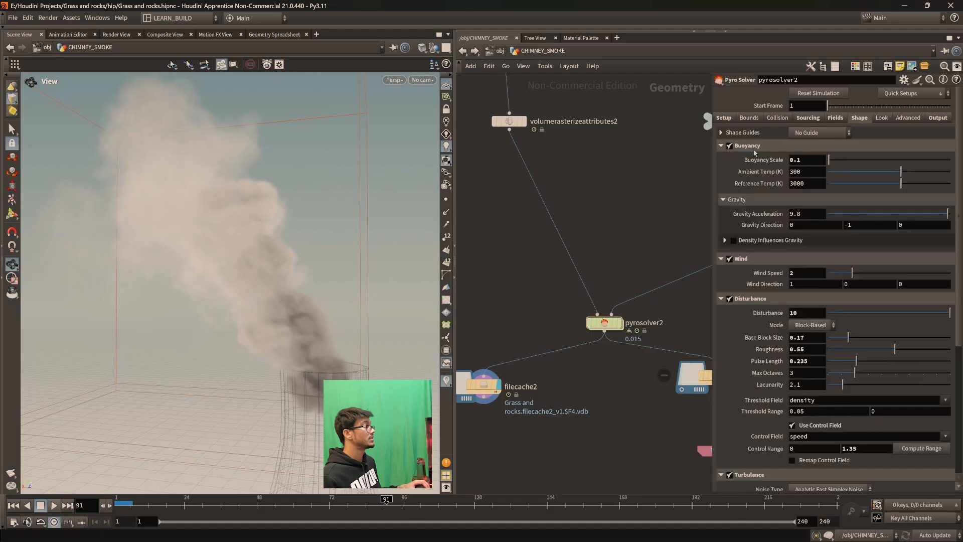
{"action": "left_click", "coordinate": [789, 160]}
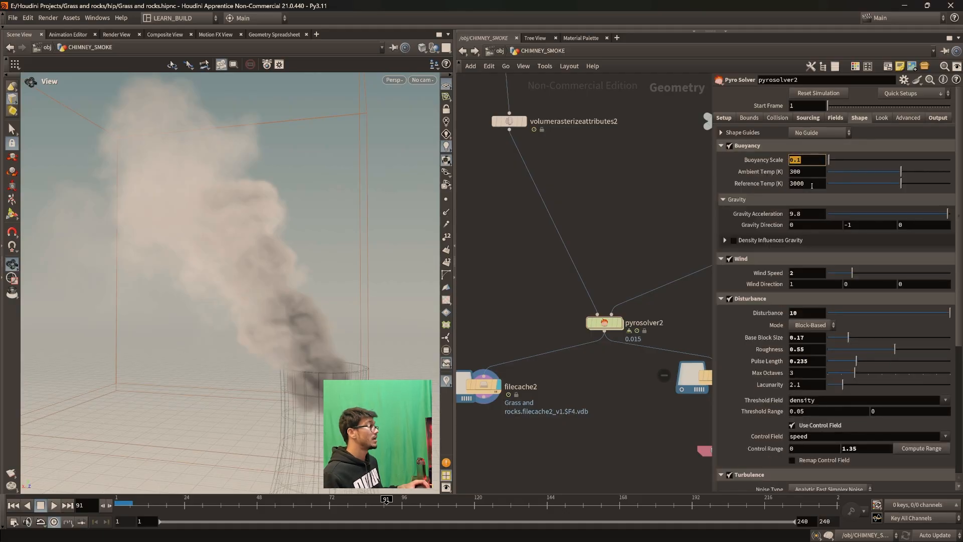
{"action": "scroll", "coordinate": [811, 251], "scroll_direction": "down", "scroll_amount": 1}
{"action": "left_click", "coordinate": [792, 249]}
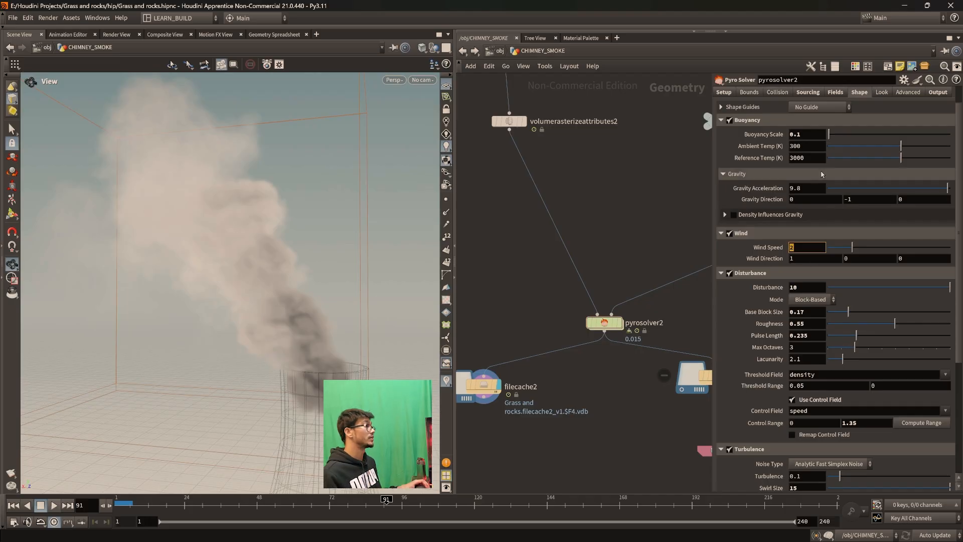
{"action": "left_click", "coordinate": [811, 135]}
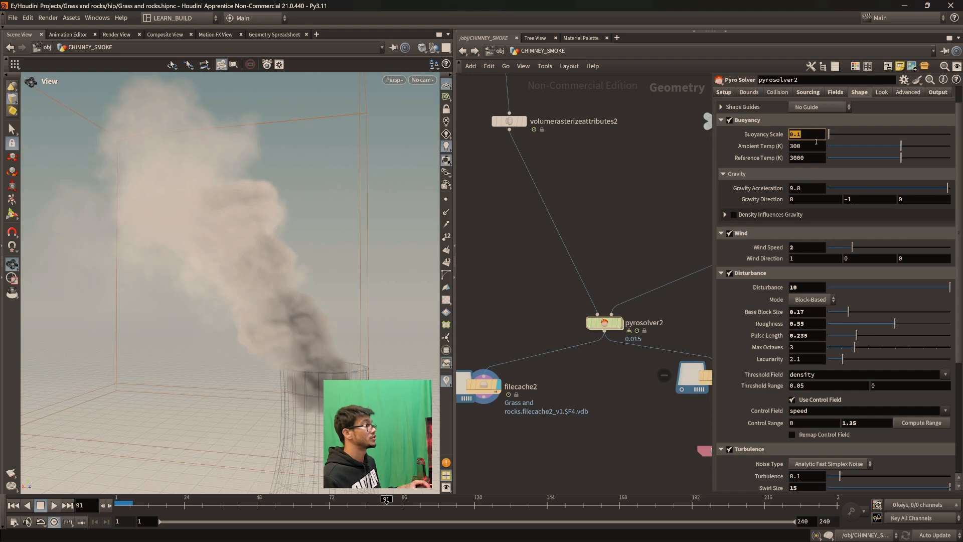
{"action": "left_click", "coordinate": [796, 136]}
{"action": "left_click", "coordinate": [651, 224]}
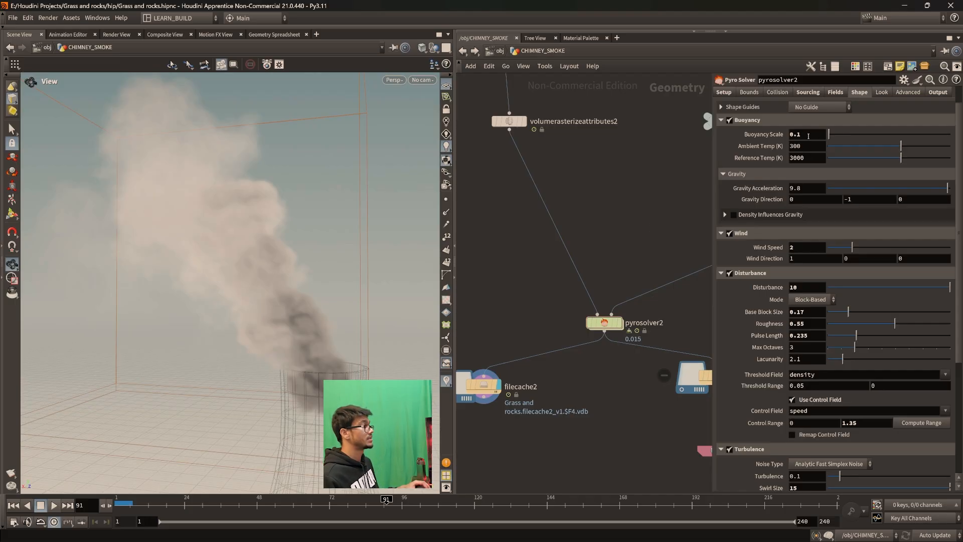
Step: Examine pyrosolver2's turbulence settings, including swirl size and roughness, and review the other shape forces
{"action": "scroll", "coordinate": [805, 305], "scroll_direction": "down", "scroll_amount": 5}
{"action": "left_click", "coordinate": [804, 305]}
{"action": "left_click", "coordinate": [810, 322]}
{"action": "left_click", "coordinate": [802, 330]}
{"action": "scroll", "coordinate": [800, 246], "scroll_direction": "up", "scroll_amount": 2}
{"action": "scroll", "coordinate": [793, 305], "scroll_direction": "up", "scroll_amount": 5}
{"action": "scroll", "coordinate": [833, 305], "scroll_direction": "down", "scroll_amount": 9}
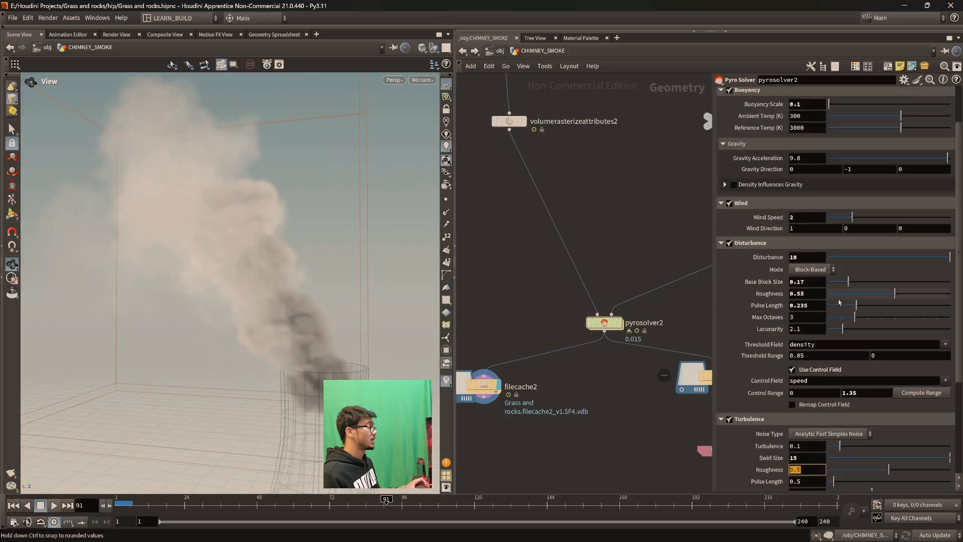
{"action": "scroll", "coordinate": [823, 296], "scroll_direction": "up", "scroll_amount": 5}
{"action": "scroll", "coordinate": [823, 293], "scroll_direction": "up", "scroll_amount": 3}
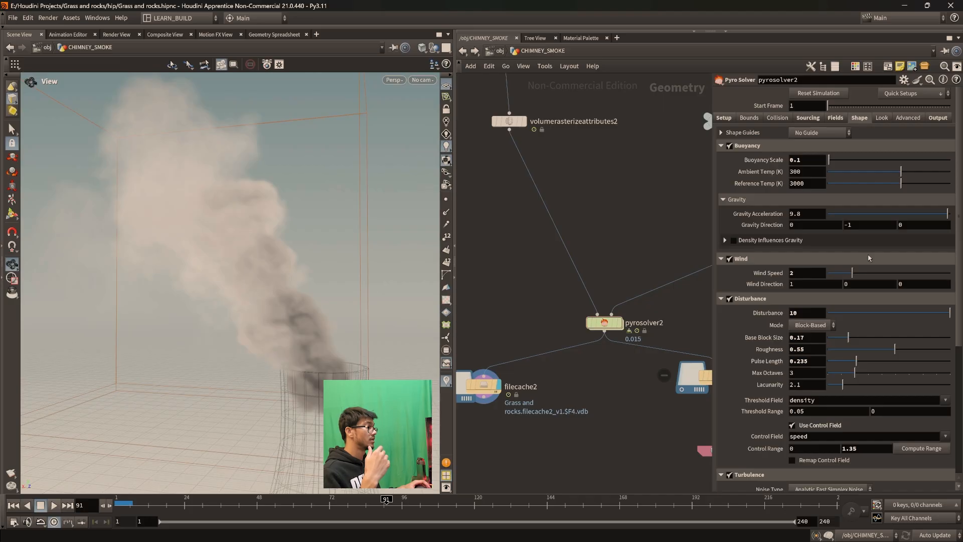
{"action": "left_click_drag", "start_coordinate": [526, 274], "coordinate": [675, 373]}
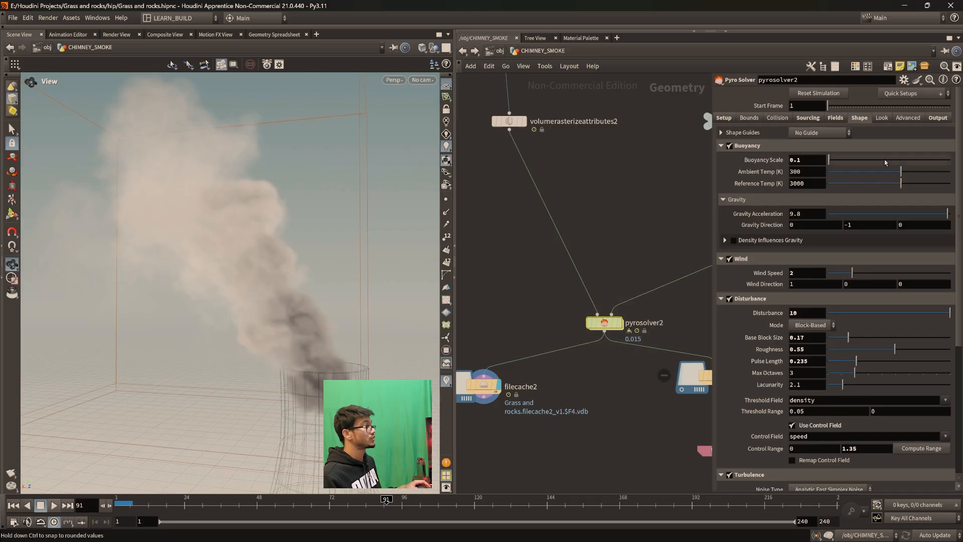
Step: Look over pyrosolver2's smoke look settings and turn off the Fire shading
{"action": "left_click", "coordinate": [881, 117]}
{"action": "scroll", "coordinate": [752, 145], "scroll_direction": "down", "scroll_amount": 3}
{"action": "scroll", "coordinate": [752, 145], "scroll_direction": "up", "scroll_amount": 3}
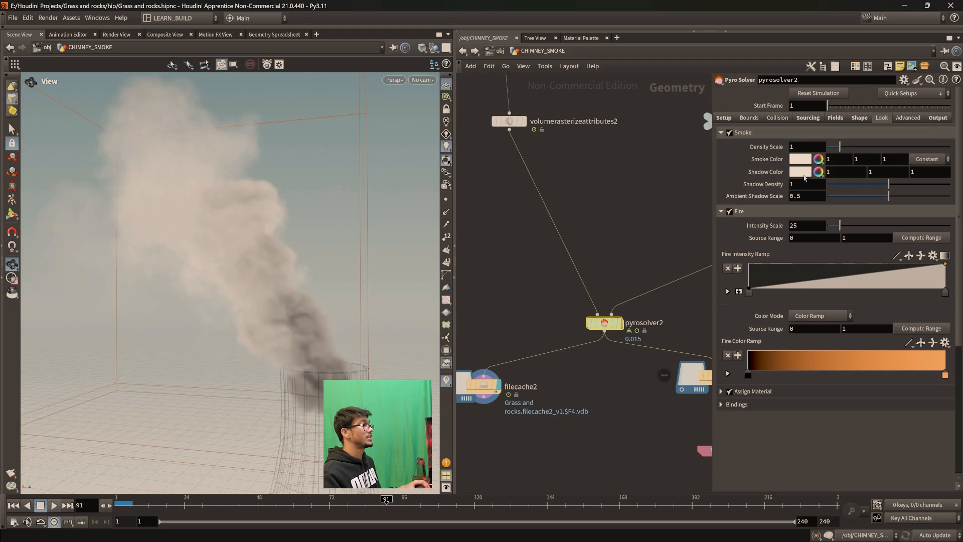
{"action": "left_click", "coordinate": [729, 211]}
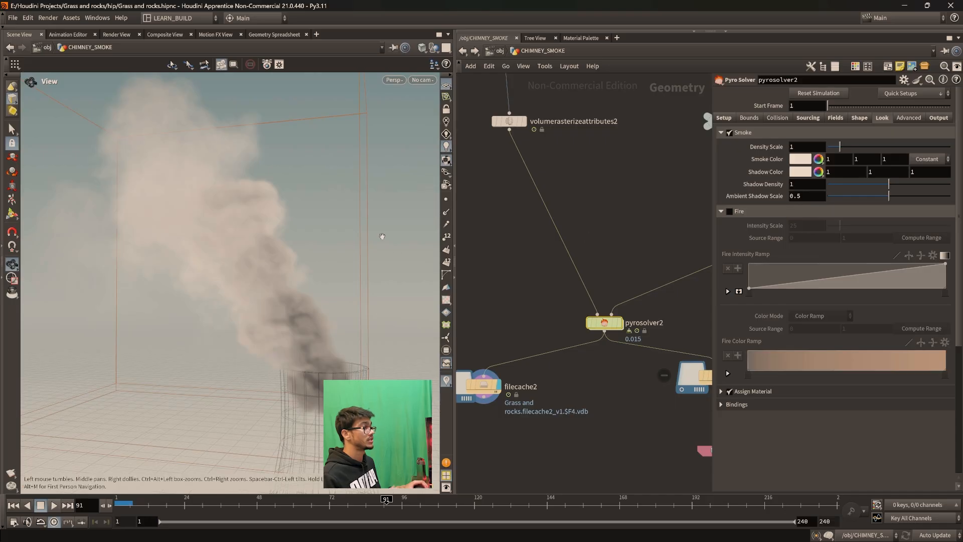
Step: Examine pyrosolver2's output settings, covering the exported density and temperature fields and the 16-bit float option
{"action": "left_click", "coordinate": [906, 119]}
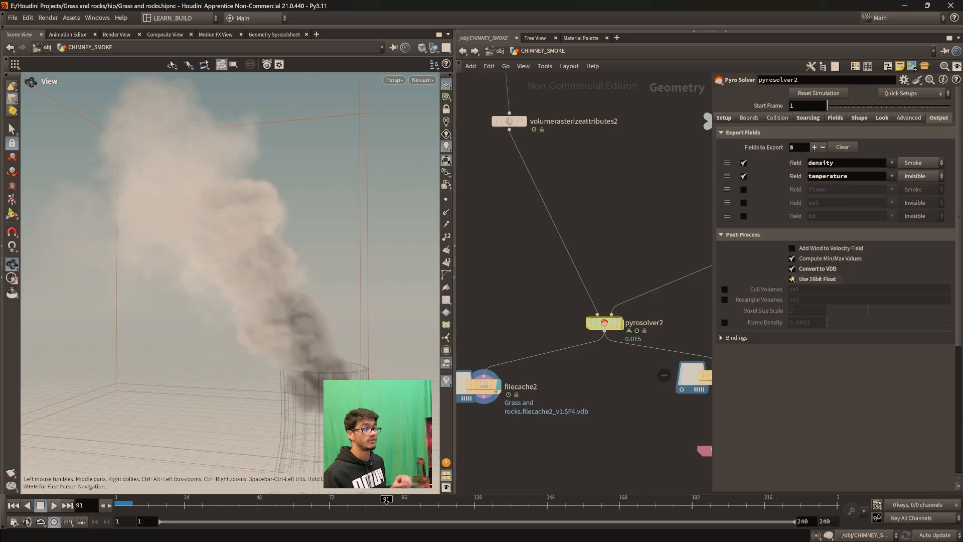
{"action": "mouse_move", "coordinate": [792, 278]}
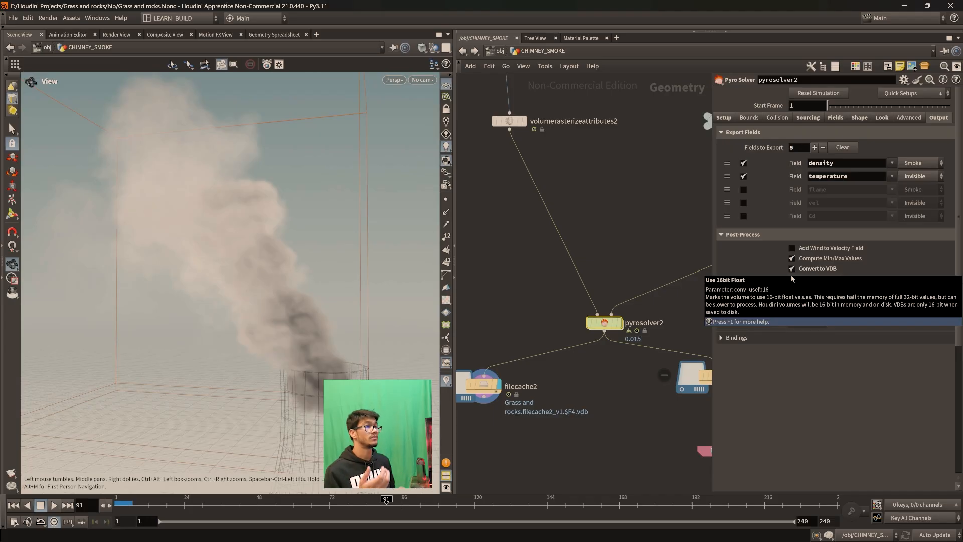
{"action": "double_click", "coordinate": [852, 176]}
{"action": "double_click", "coordinate": [842, 164]}
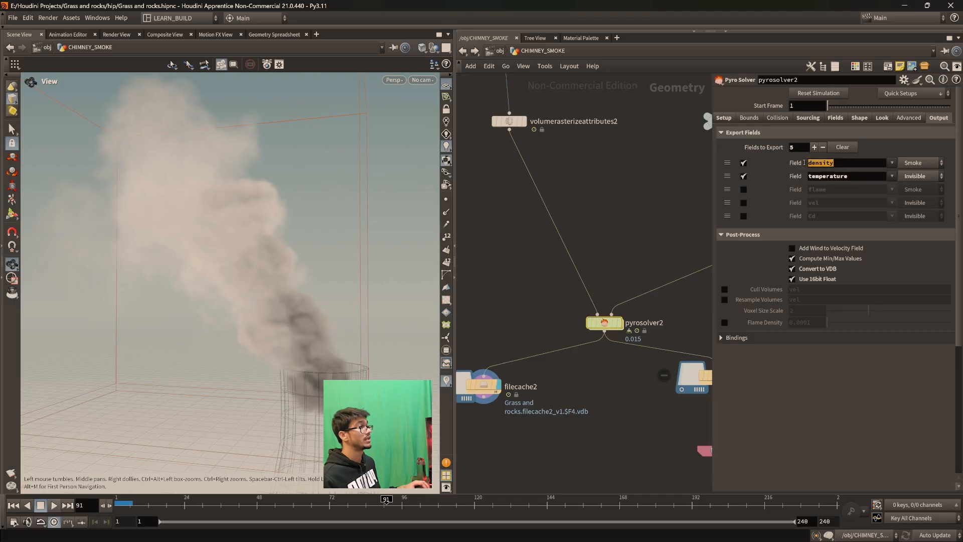
{"action": "left_click_drag", "start_coordinate": [299, 311], "coordinate": [336, 306]}
Step: Review pyrosolver2's advanced, collision, sourcing, bounds, setup and field settings once more
{"action": "left_click", "coordinate": [912, 119]}
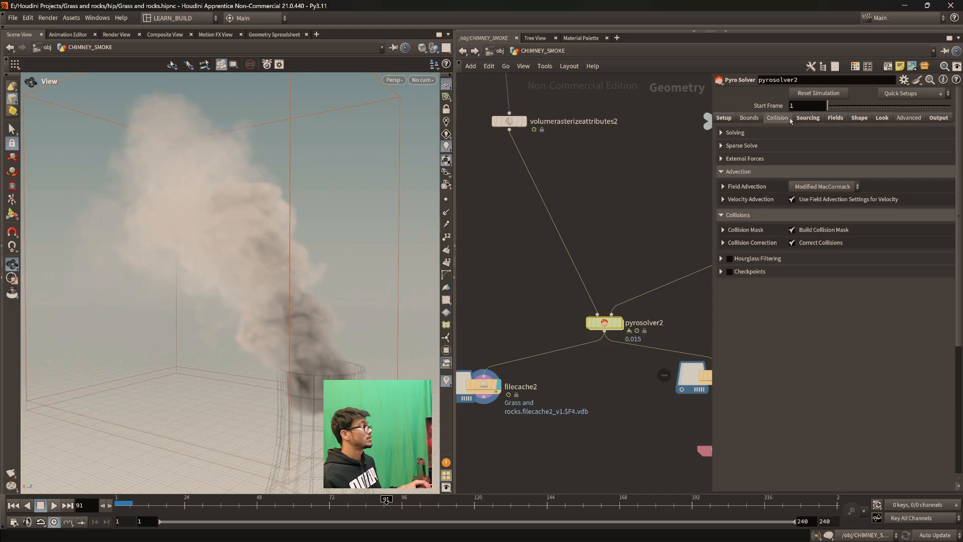
{"action": "left_click", "coordinate": [785, 120]}
{"action": "left_click", "coordinate": [808, 120]}
{"action": "left_click", "coordinate": [752, 121]}
{"action": "left_click", "coordinate": [726, 119]}
{"action": "left_click", "coordinate": [808, 118]}
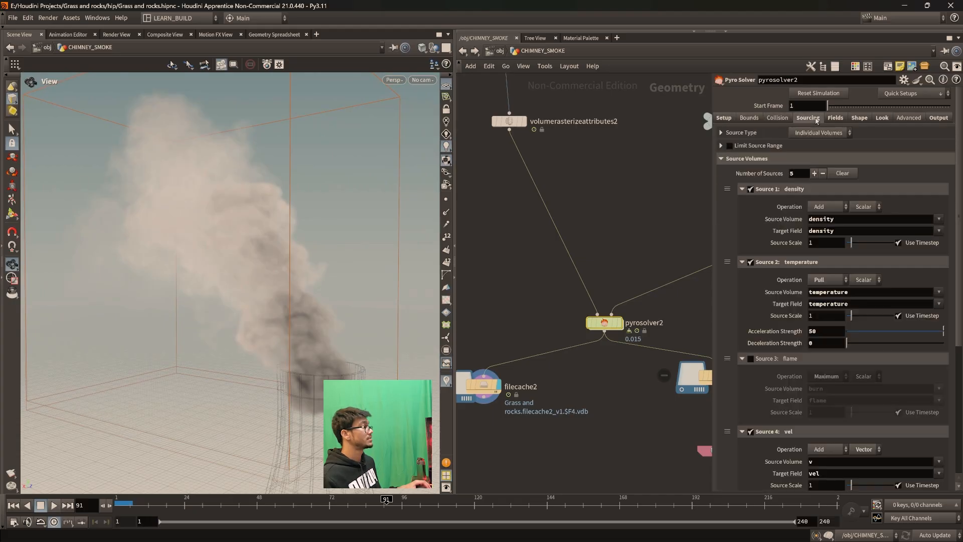
{"action": "left_click", "coordinate": [835, 119]}
{"action": "middle_click_drag", "start_coordinate": [591, 446], "coordinate": [683, 432]}
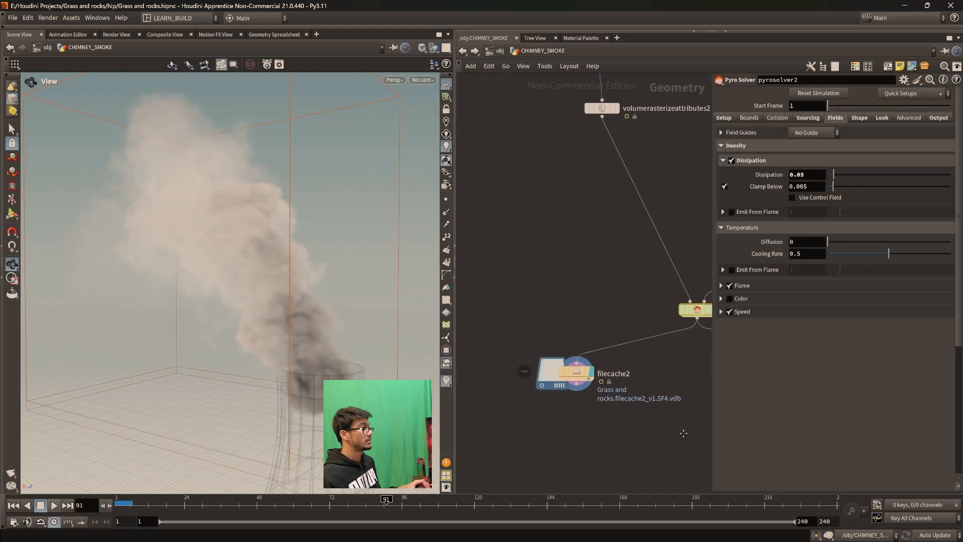
{"action": "scroll", "coordinate": [670, 430], "scroll_direction": "up", "scroll_amount": 3}
{"action": "middle_click_drag", "start_coordinate": [679, 347], "coordinate": [558, 331]}
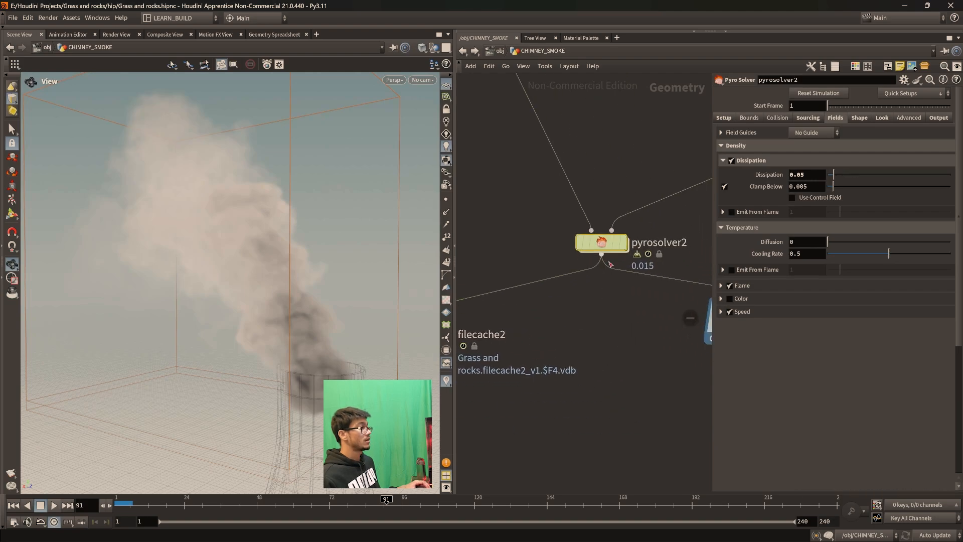
{"action": "left_click_drag", "start_coordinate": [603, 255], "coordinate": [605, 368]}
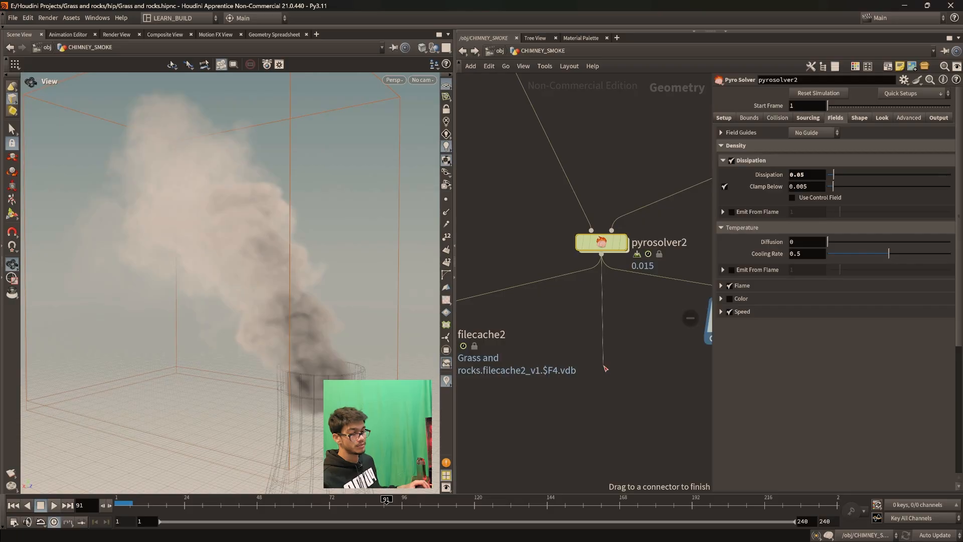
{"action": "left_click_drag", "start_coordinate": [604, 366], "coordinate": [604, 338]}
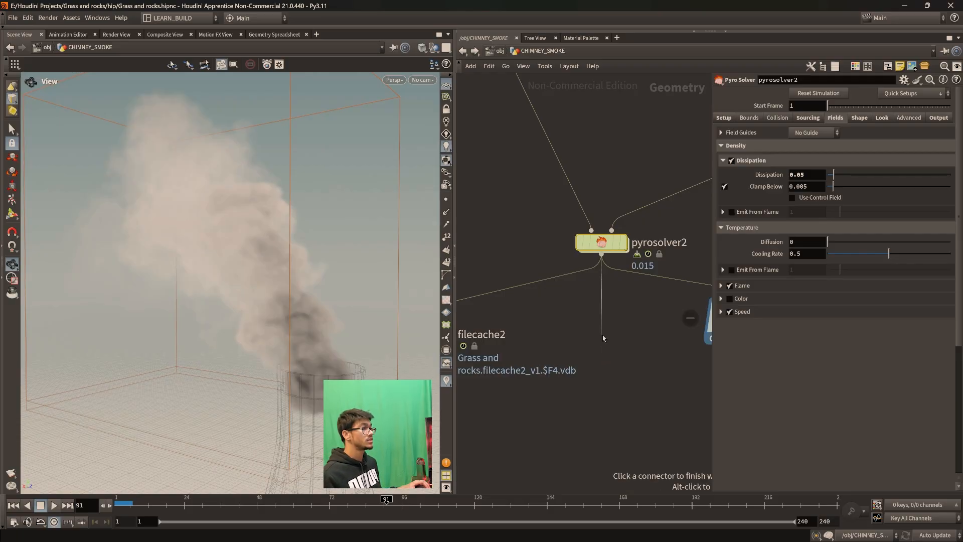
{"action": "left_click", "coordinate": [604, 336]}
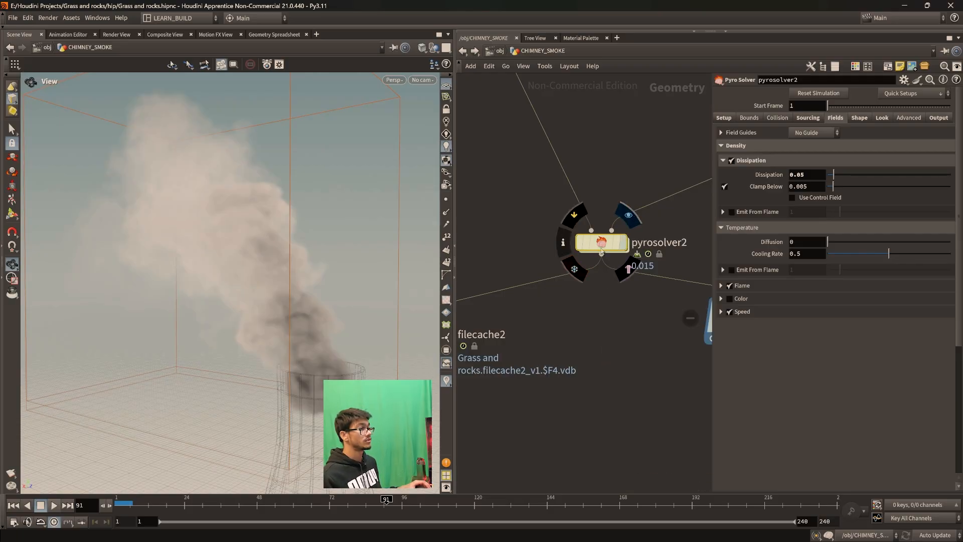
Step: Scrub pyrosolver2's simulation from frame 1 through the opening frames while viewing the chimney mouth up close
{"action": "left_click_drag", "start_coordinate": [129, 504], "coordinate": [103, 502]}
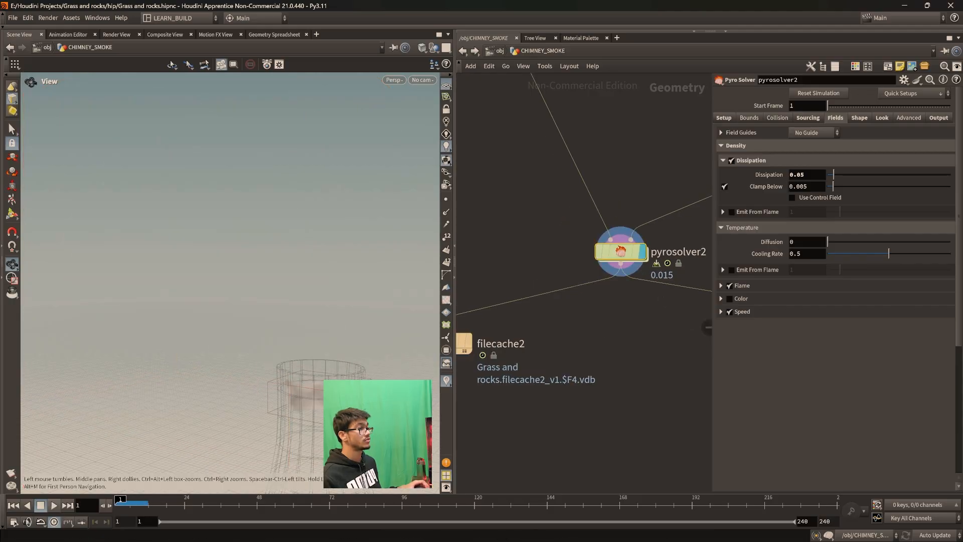
{"action": "middle_click_drag", "start_coordinate": [339, 437], "coordinate": [288, 377]}
{"action": "scroll", "coordinate": [287, 376], "scroll_direction": "up", "scroll_amount": 4}
{"action": "scroll", "coordinate": [286, 376], "scroll_direction": "up", "scroll_amount": 3}
{"action": "scroll", "coordinate": [282, 368], "scroll_direction": "down", "scroll_amount": 2}
{"action": "left_click_drag", "start_coordinate": [282, 369], "coordinate": [301, 383]}
{"action": "left_click_drag", "start_coordinate": [120, 500], "coordinate": [141, 502]}
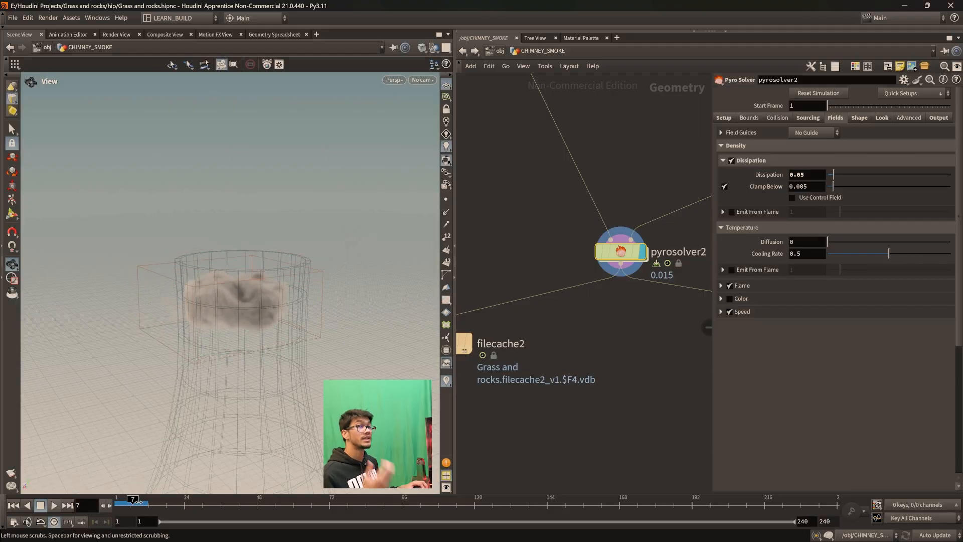
{"action": "left_click_drag", "start_coordinate": [138, 500], "coordinate": [183, 502]}
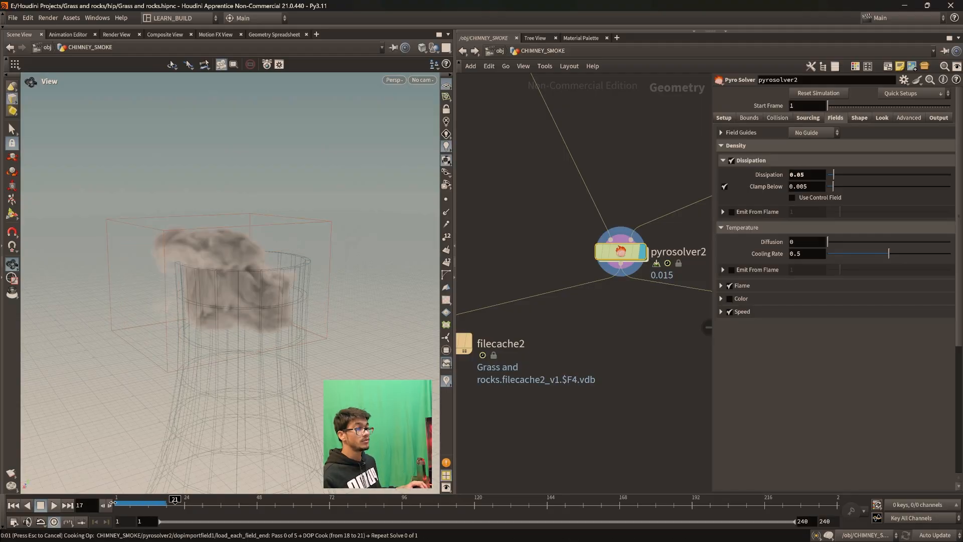
Step: Cancel the running simulation cook and scrub back to the opening frames
{"action": "middle_click_drag", "start_coordinate": [581, 334], "coordinate": [599, 335]}
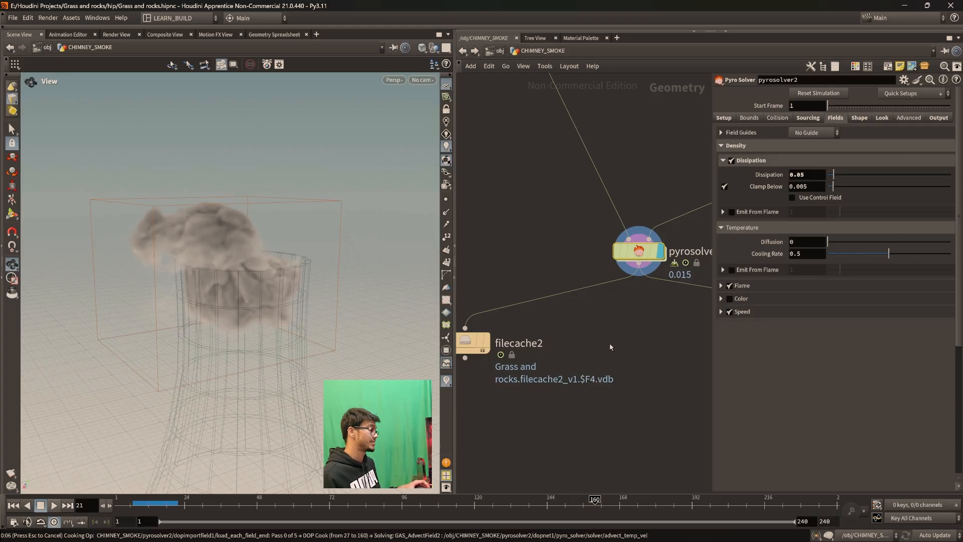
{"action": "key", "text": "Escape"}
{"action": "middle_click_drag", "start_coordinate": [540, 393], "coordinate": [608, 396]}
{"action": "left_click_drag", "start_coordinate": [136, 503], "coordinate": [98, 503]}
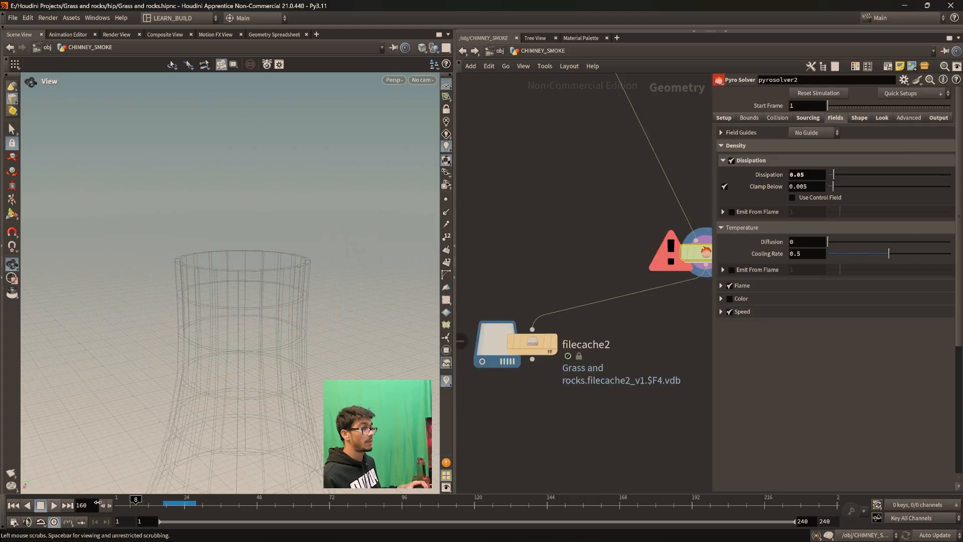
Step: Select and display filecache2, and scrub its cached smoke from frame 1 to frame 82
{"action": "middle_click_drag", "start_coordinate": [551, 431], "coordinate": [535, 428]}
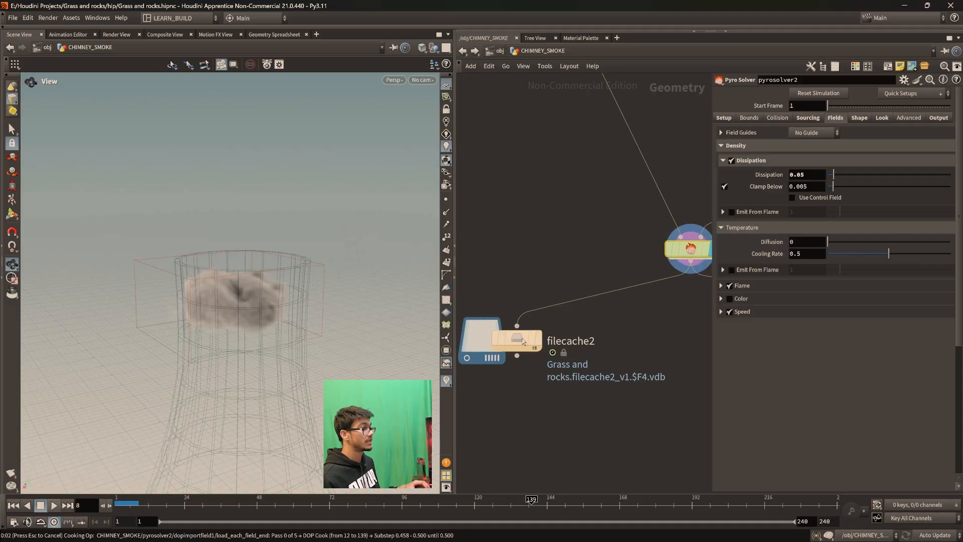
{"action": "left_click", "coordinate": [516, 339]}
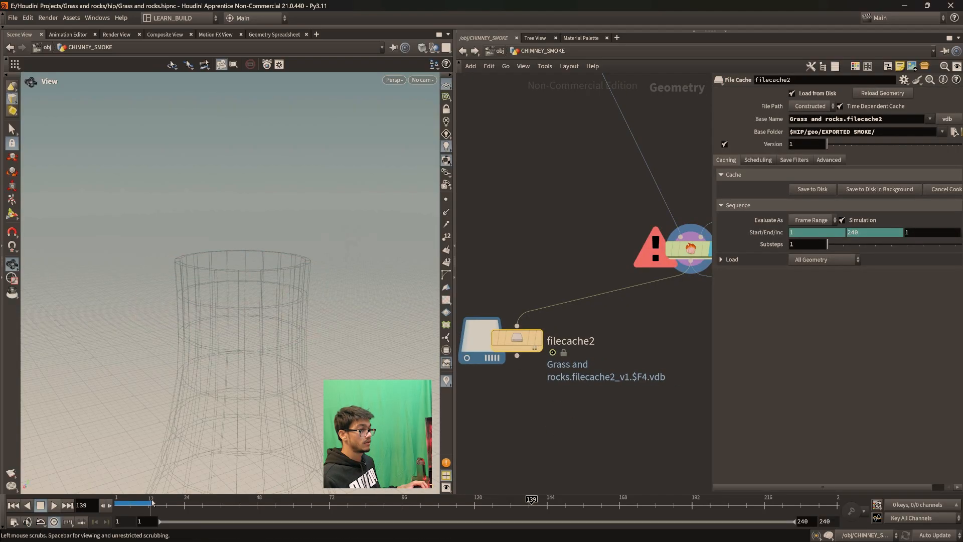
{"action": "left_click", "coordinate": [116, 505]}
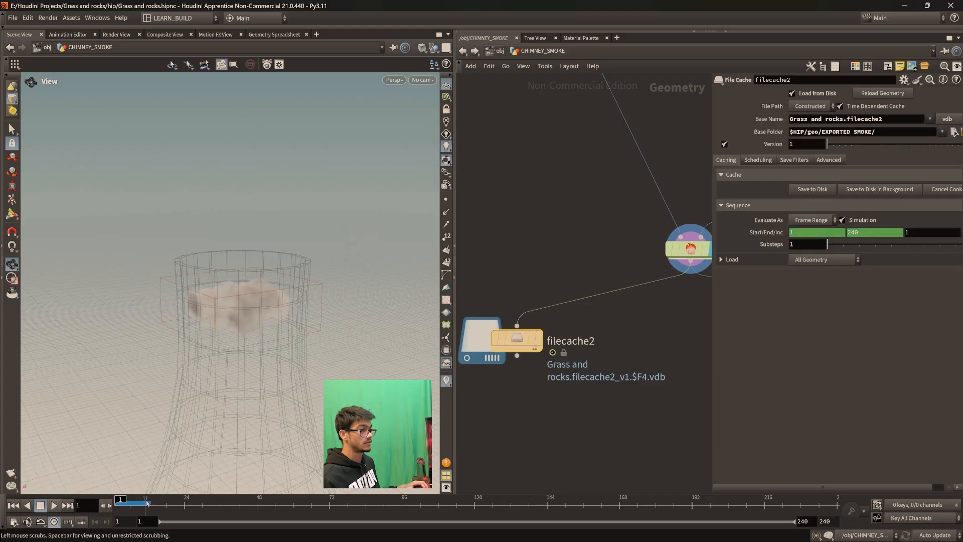
{"action": "mouse_move", "coordinate": [519, 341]}
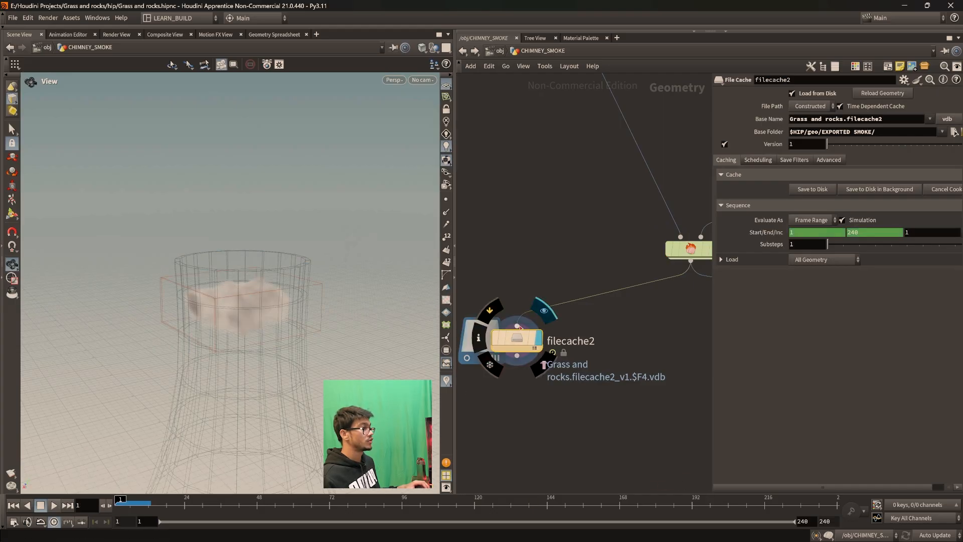
{"action": "left_click_drag", "start_coordinate": [121, 504], "coordinate": [212, 504]}
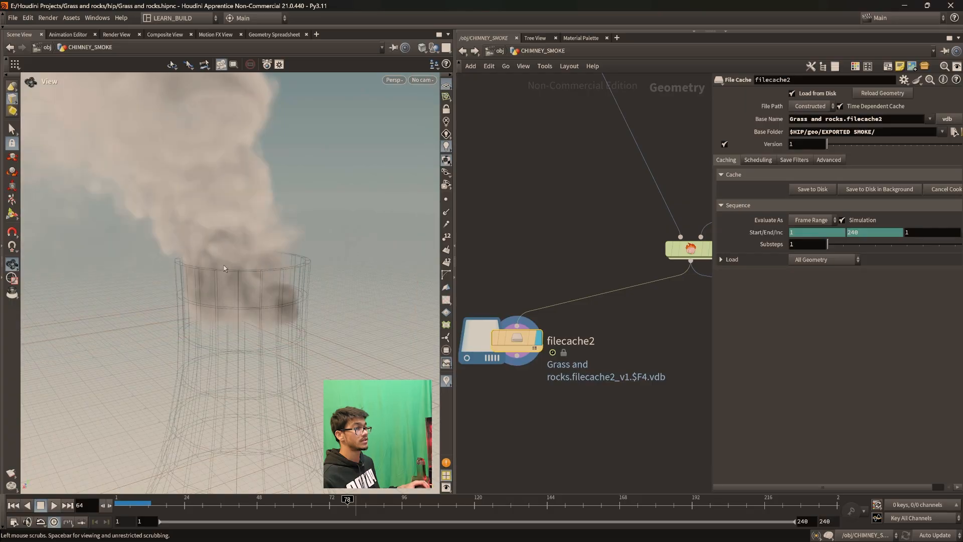
{"action": "left_click_drag", "start_coordinate": [252, 287], "coordinate": [301, 323]}
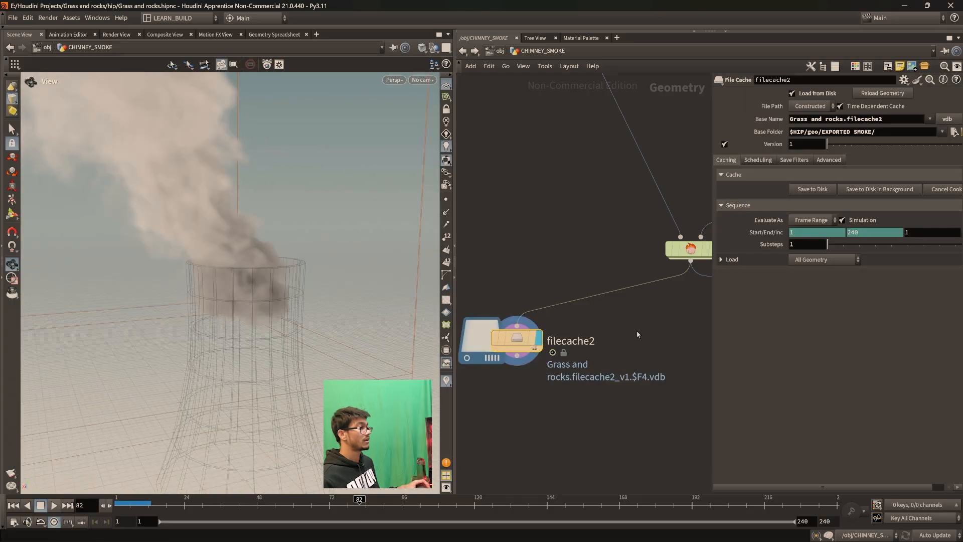
Step: Add another File Cache node connected to pyrosolver2's output
{"action": "middle_click_drag", "start_coordinate": [674, 297], "coordinate": [599, 298]}
{"action": "left_click_drag", "start_coordinate": [616, 267], "coordinate": [614, 304]}
{"action": "type", "text": "fleca"}
{"action": "key", "text": "Return"}
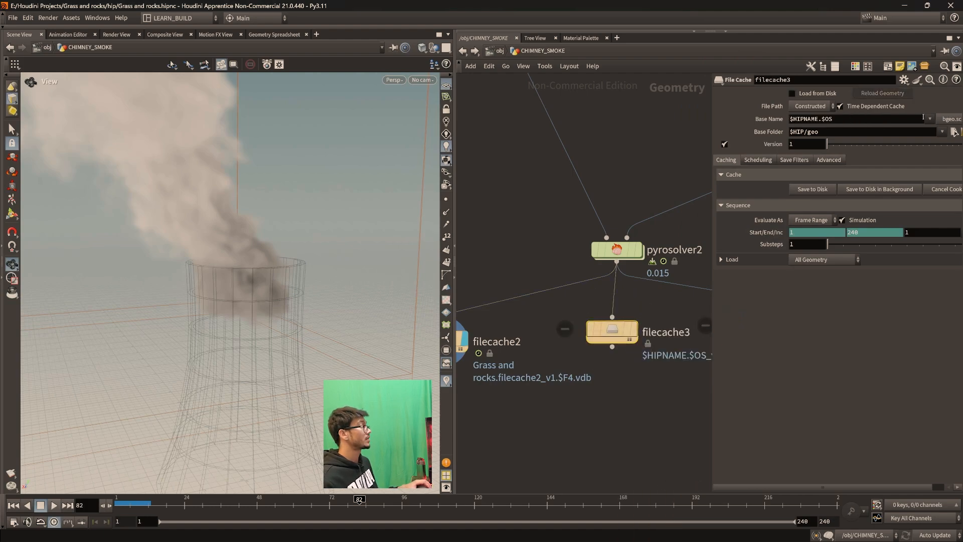
Step: Widen the parameter area and review the new file cache's bgeo.sc and vdb format options
{"action": "left_click_drag", "start_coordinate": [712, 141], "coordinate": [648, 141]}
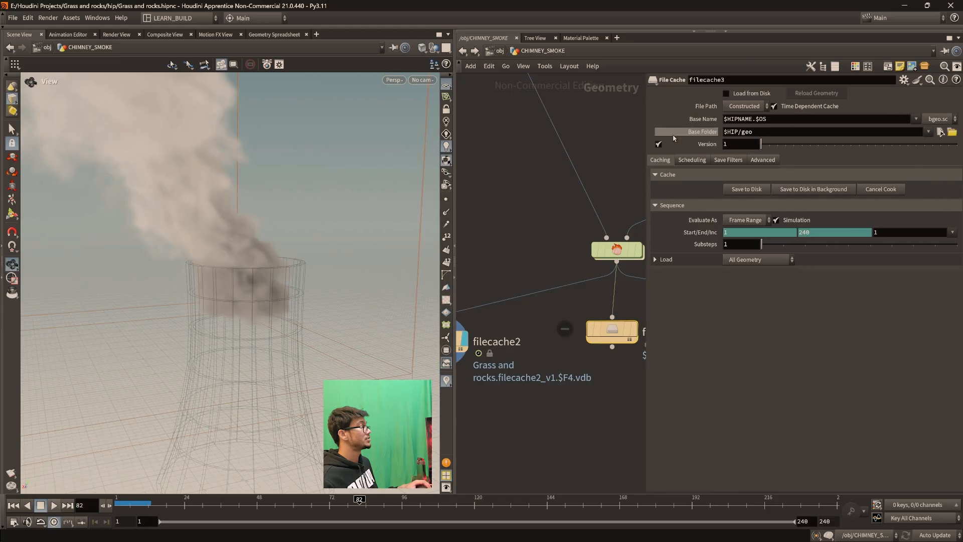
{"action": "left_click", "coordinate": [938, 119]}
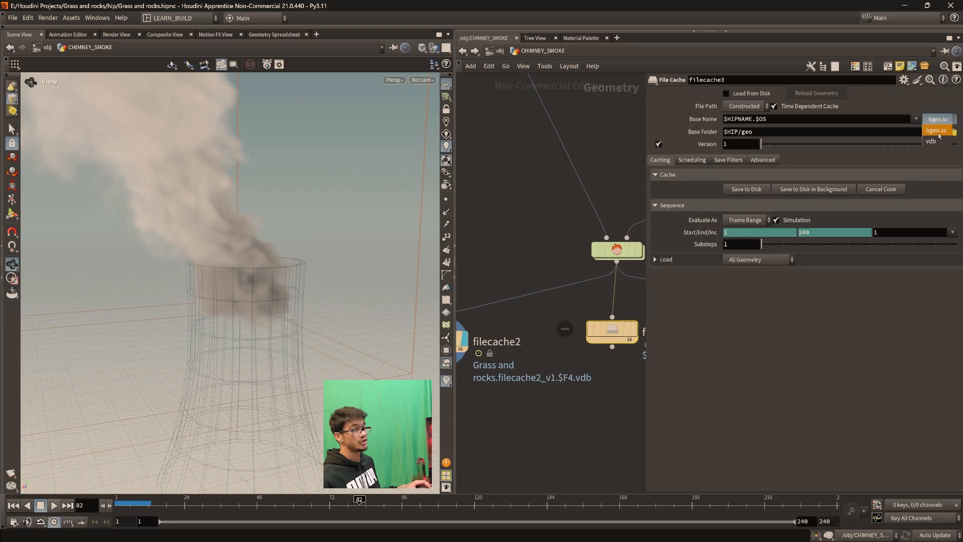
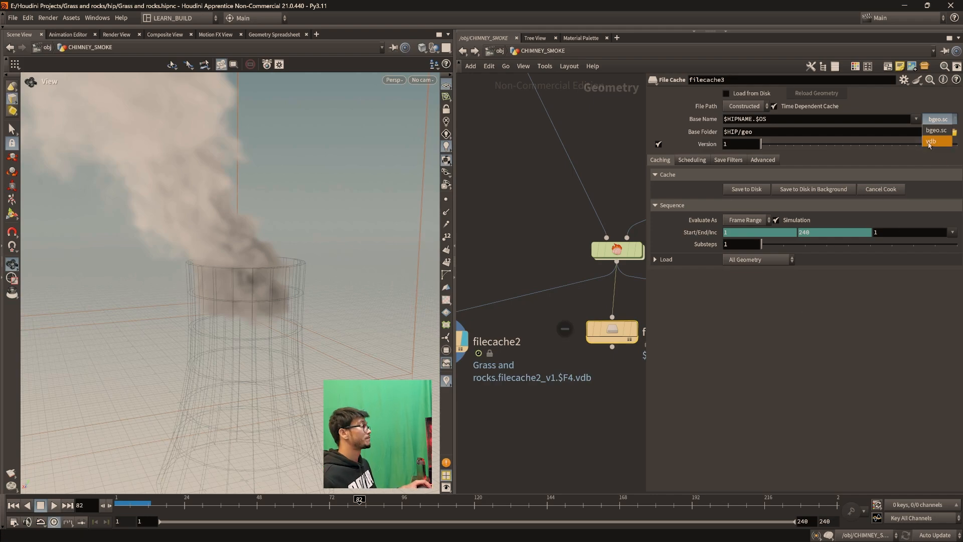
{"action": "left_click", "coordinate": [938, 118]}
{"action": "left_click", "coordinate": [939, 117]}
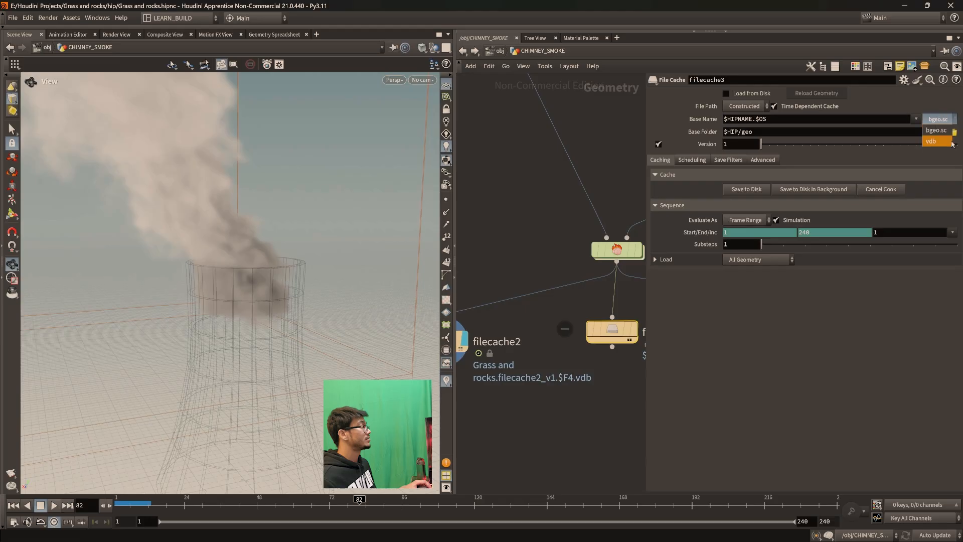
{"action": "left_click", "coordinate": [942, 93]}
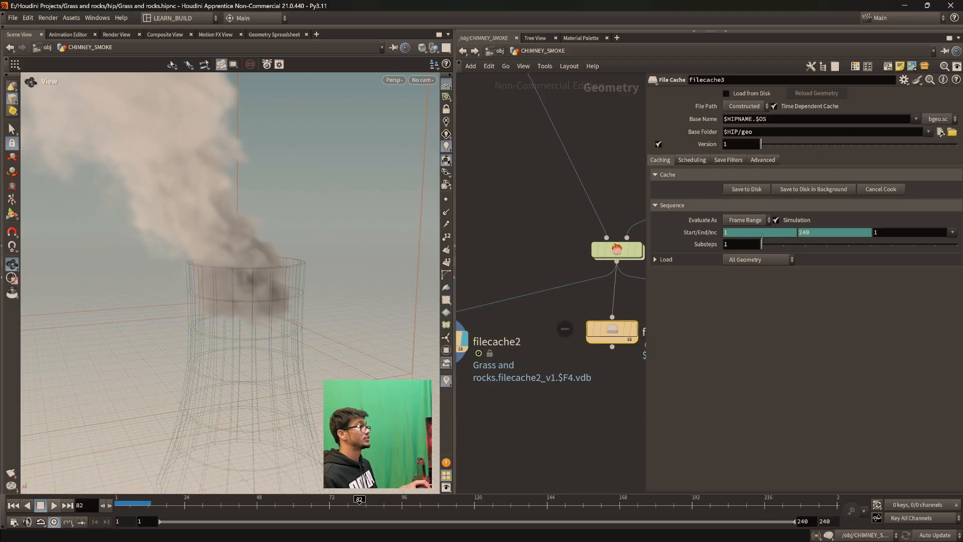
Step: Replay filecache2's cached smoke from the opening frames to frame 18
{"action": "middle_click_drag", "start_coordinate": [554, 463], "coordinate": [578, 450]}
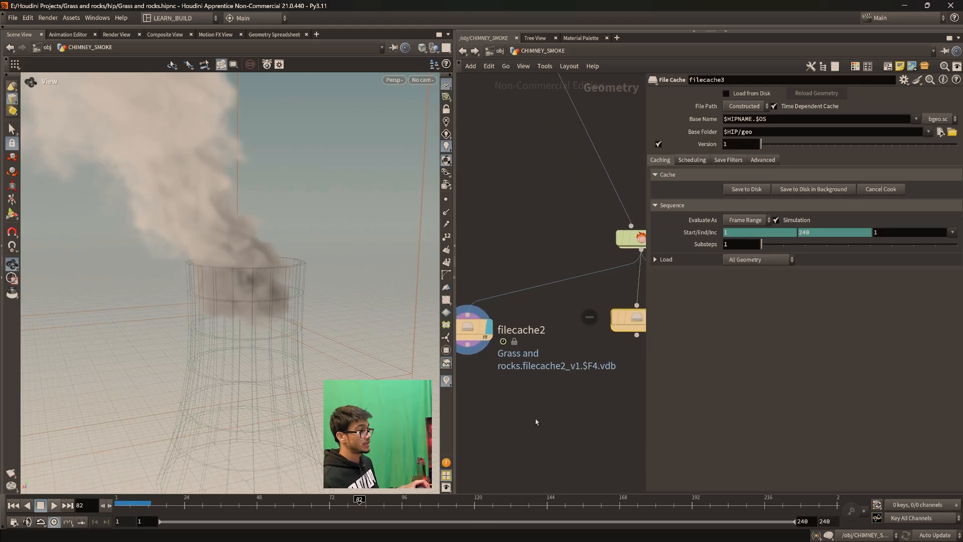
{"action": "scroll", "coordinate": [566, 429], "scroll_direction": "down", "scroll_amount": 2}
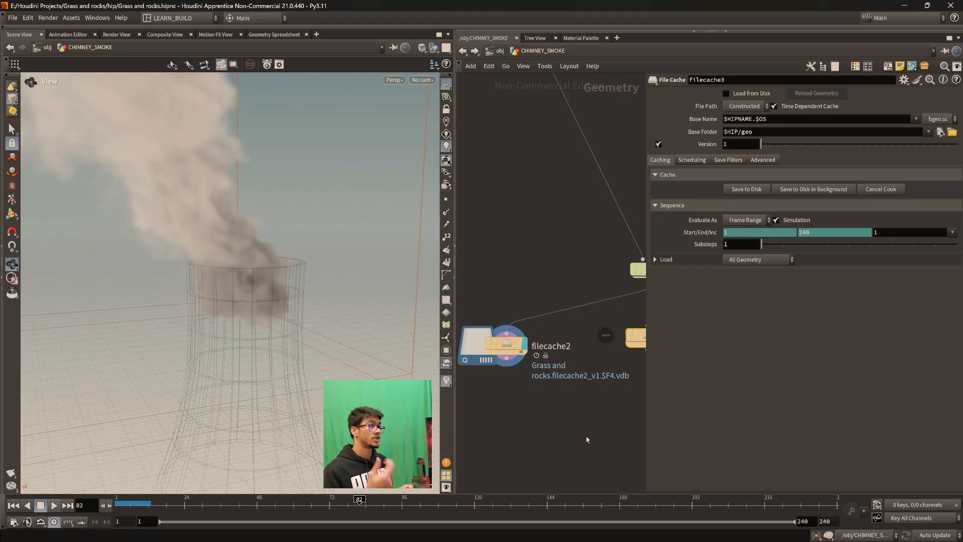
{"action": "left_click", "coordinate": [123, 502]}
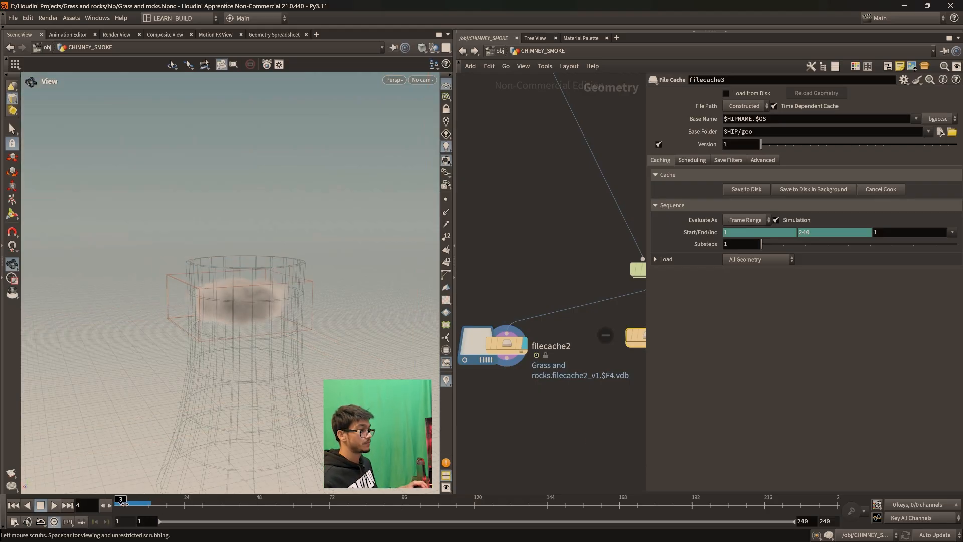
{"action": "left_click_drag", "start_coordinate": [124, 504], "coordinate": [169, 504]}
Step: Examine the filecache1 branch and its chimney_smoke output null, then look back at filecache2
{"action": "scroll", "coordinate": [555, 440], "scroll_direction": "down", "scroll_amount": 1}
{"action": "middle_click_drag", "start_coordinate": [555, 439], "coordinate": [459, 396]}
{"action": "scroll", "coordinate": [511, 418], "scroll_direction": "down", "scroll_amount": 1}
{"action": "scroll", "coordinate": [557, 419], "scroll_direction": "down", "scroll_amount": 1}
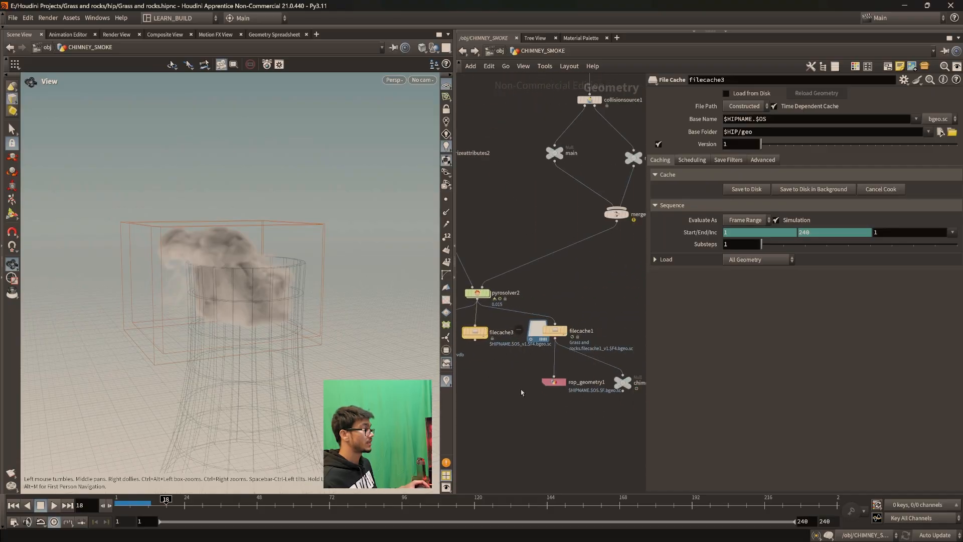
{"action": "middle_click_drag", "start_coordinate": [579, 348], "coordinate": [539, 339]}
{"action": "scroll", "coordinate": [552, 354], "scroll_direction": "up", "scroll_amount": 5}
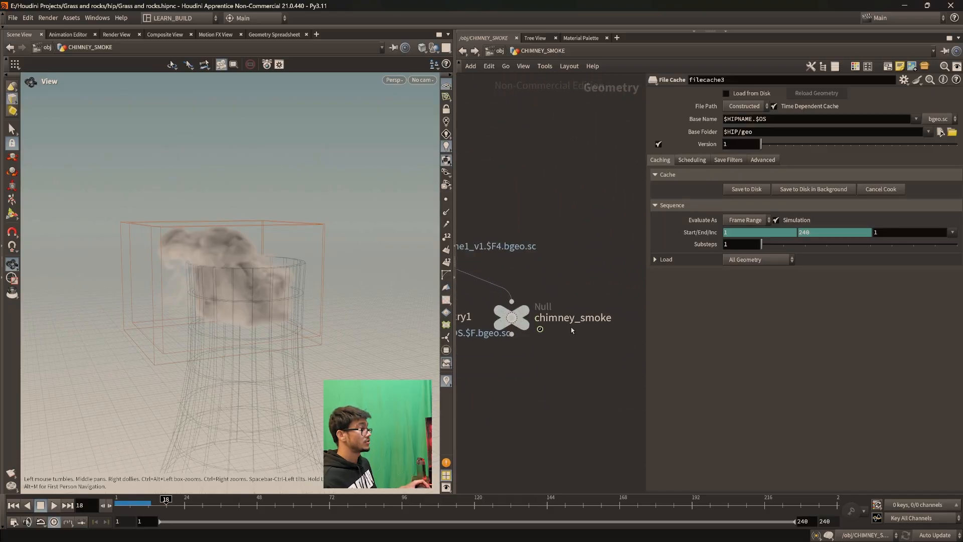
{"action": "mouse_move", "coordinate": [553, 321]}
{"action": "left_mouse_down"}
{"action": "mouse_move", "coordinate": [556, 383]}
{"action": "mouse_move", "coordinate": [584, 346]}
{"action": "mouse_move", "coordinate": [584, 357]}
{"action": "left_mouse_up"}
{"action": "middle_click_drag", "start_coordinate": [579, 404], "coordinate": [506, 398]}
{"action": "mouse_move", "coordinate": [596, 393]}
{"action": "left_mouse_down"}
{"action": "mouse_move", "coordinate": [509, 354]}
{"action": "mouse_move", "coordinate": [490, 315]}
{"action": "left_mouse_up"}
{"action": "left_click", "coordinate": [564, 407]}
{"action": "middle_click_drag", "start_coordinate": [512, 419], "coordinate": [613, 417]}
{"action": "scroll", "coordinate": [551, 416], "scroll_direction": "down", "scroll_amount": 4}
{"action": "middle_click_drag", "start_coordinate": [521, 408], "coordinate": [627, 379]}
{"action": "scroll", "coordinate": [481, 385], "scroll_direction": "up", "scroll_amount": 2}
{"action": "middle_click_drag", "start_coordinate": [481, 385], "coordinate": [561, 427]}
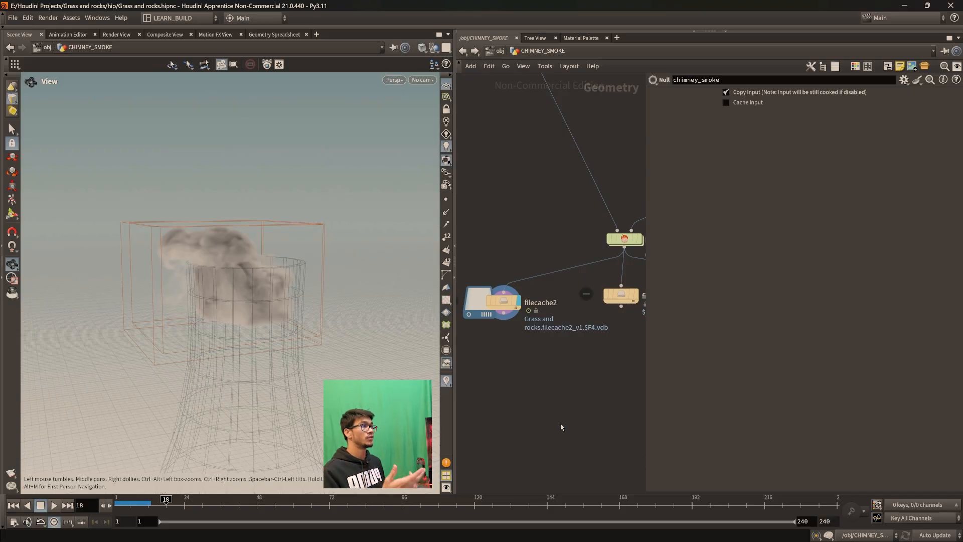
Step: Switch to the stage network, frame the chimney render chain and return the timeline to frame 1
{"action": "left_click", "coordinate": [500, 50]}
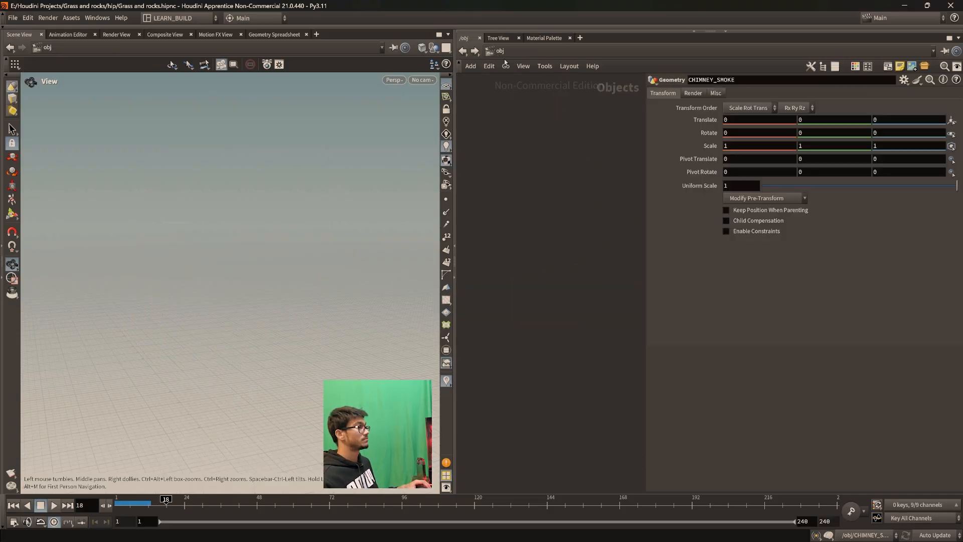
{"action": "left_click", "coordinate": [500, 51]}
{"action": "left_click", "coordinate": [521, 131]}
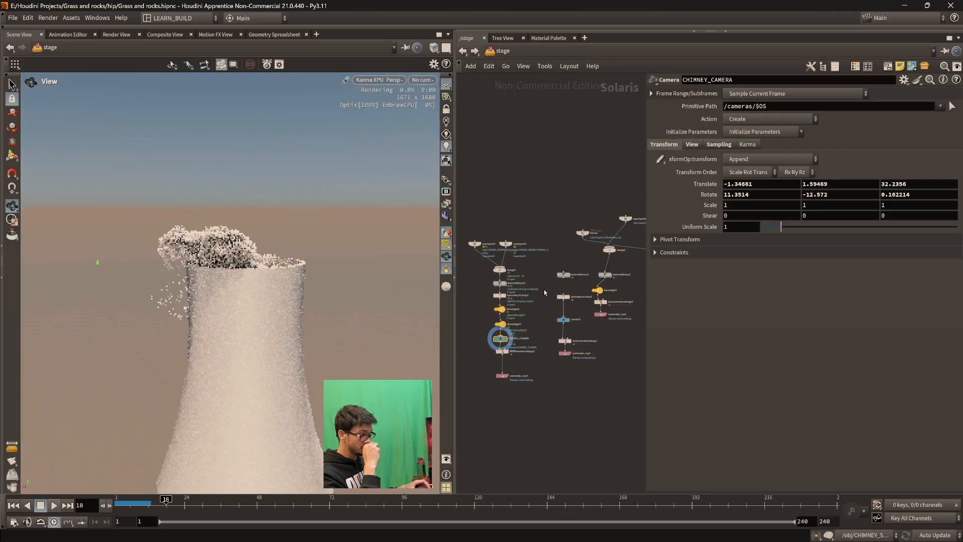
{"action": "middle_click_drag", "start_coordinate": [534, 297], "coordinate": [600, 282]}
{"action": "scroll", "coordinate": [600, 281], "scroll_direction": "up", "scroll_amount": 8}
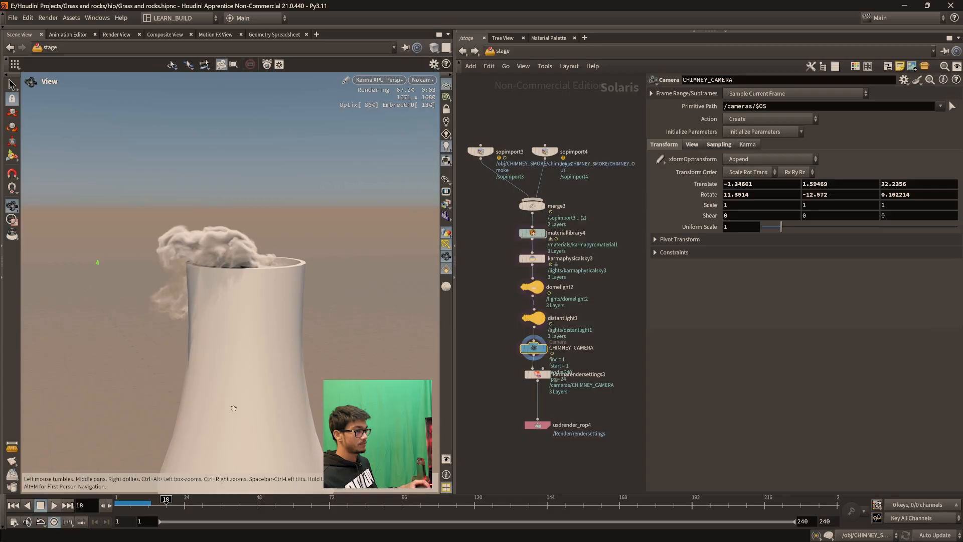
{"action": "left_click_drag", "start_coordinate": [130, 505], "coordinate": [117, 504]}
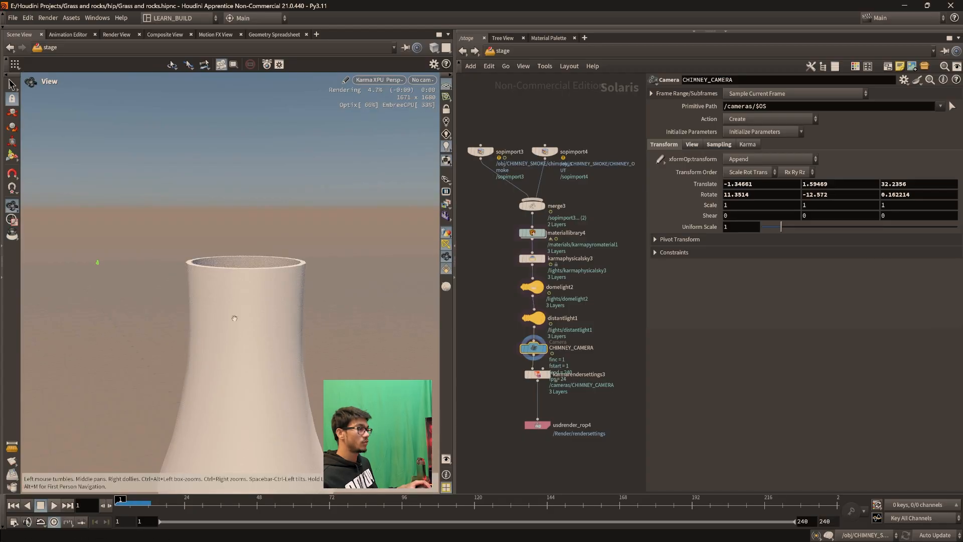
Step: Examine the chimney render chain in Solaris, from the two SOP imports through merge, materials, lights, camera and render settings
{"action": "left_click_drag", "start_coordinate": [468, 111], "coordinate": [632, 466]}
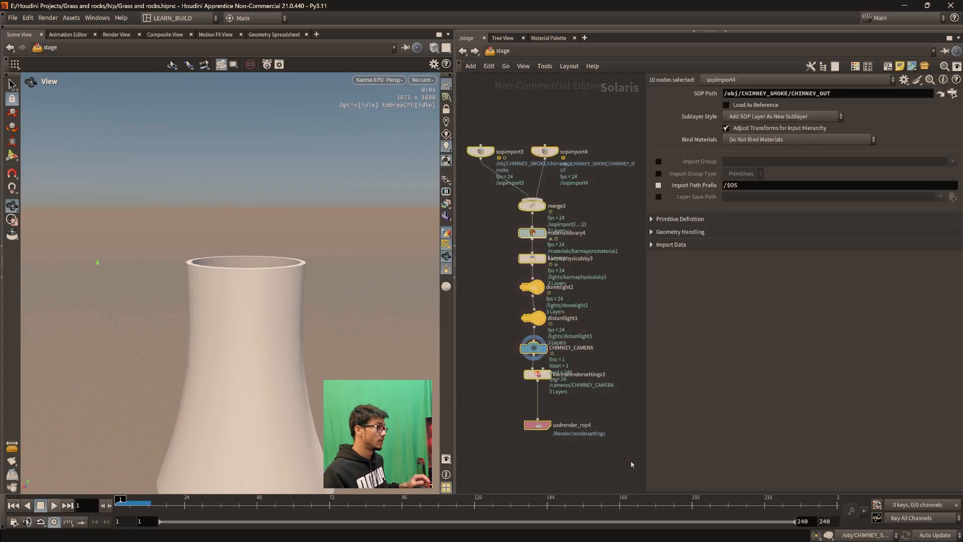
{"action": "scroll", "coordinate": [511, 135], "scroll_direction": "up", "scroll_amount": 2}
{"action": "middle_click_drag", "start_coordinate": [512, 128], "coordinate": [551, 197]}
{"action": "scroll", "coordinate": [567, 193], "scroll_direction": "down", "scroll_amount": 1}
{"action": "left_click_drag", "start_coordinate": [492, 163], "coordinate": [627, 237]}
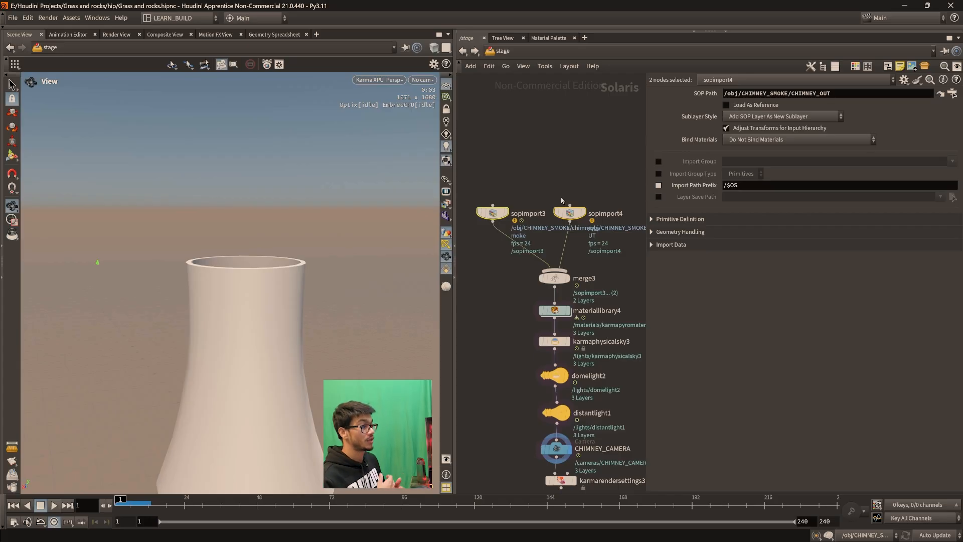
{"action": "left_click_drag", "start_coordinate": [486, 157], "coordinate": [608, 440]}
{"action": "middle_click_drag", "start_coordinate": [514, 346], "coordinate": [512, 341]}
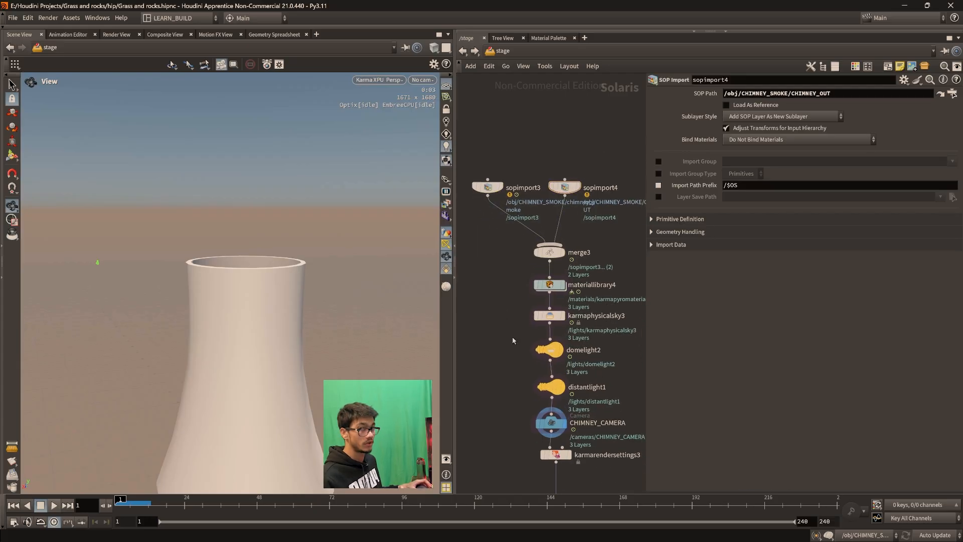
{"action": "middle_click_drag", "start_coordinate": [505, 274], "coordinate": [517, 309]}
{"action": "left_click", "coordinate": [500, 222]}
{"action": "left_click_drag", "start_coordinate": [493, 175], "coordinate": [610, 255]}
Step: Display sopimport3's smoke and sopimport4's chimney geometry separately in the viewport
{"action": "scroll", "coordinate": [514, 184], "scroll_direction": "up", "scroll_amount": 3}
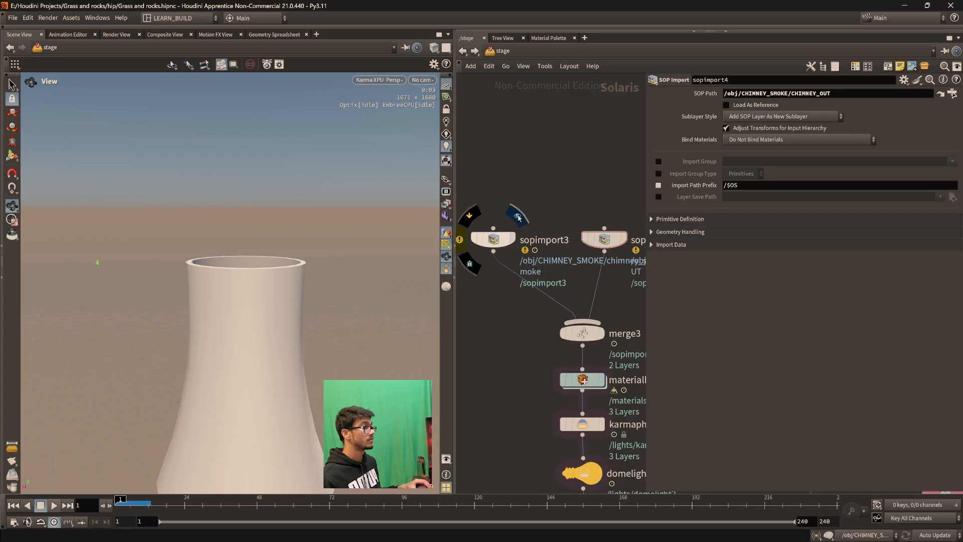
{"action": "left_click", "coordinate": [518, 218]}
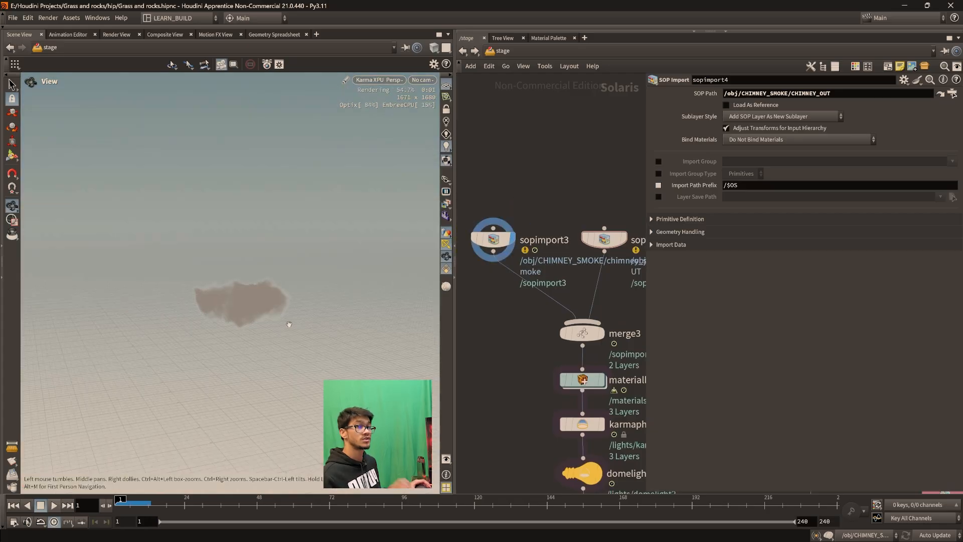
{"action": "middle_click_drag", "start_coordinate": [571, 287], "coordinate": [559, 292]}
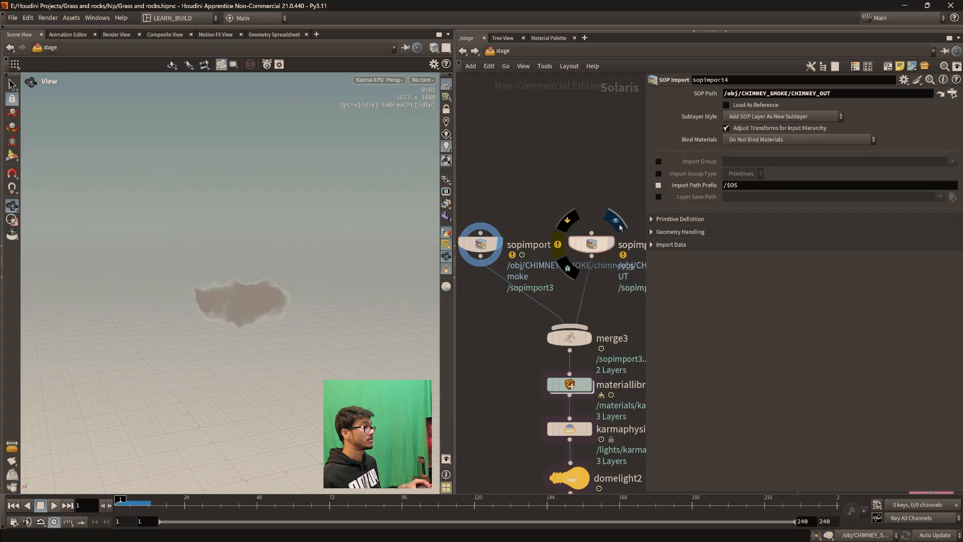
{"action": "left_click", "coordinate": [620, 227]}
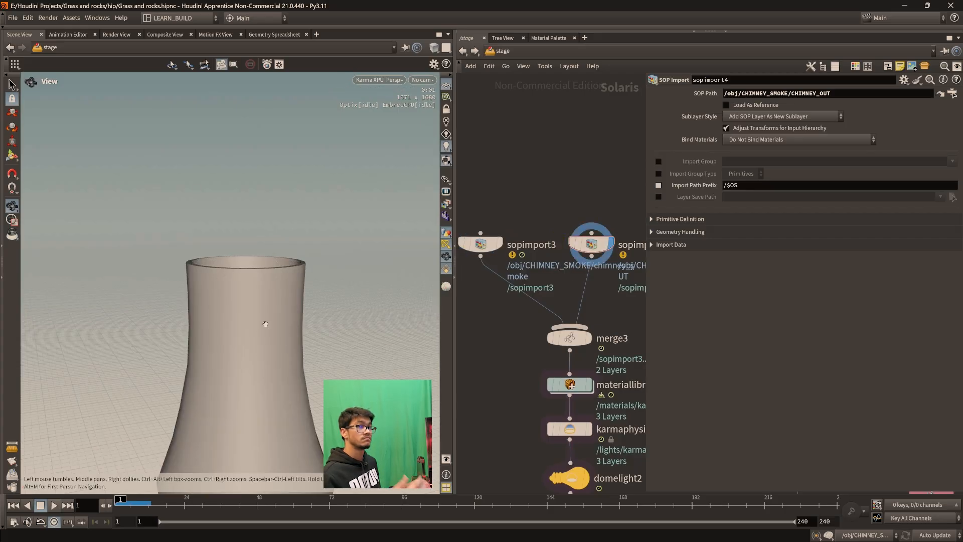
{"action": "scroll", "coordinate": [526, 337], "scroll_direction": "down", "scroll_amount": 1}
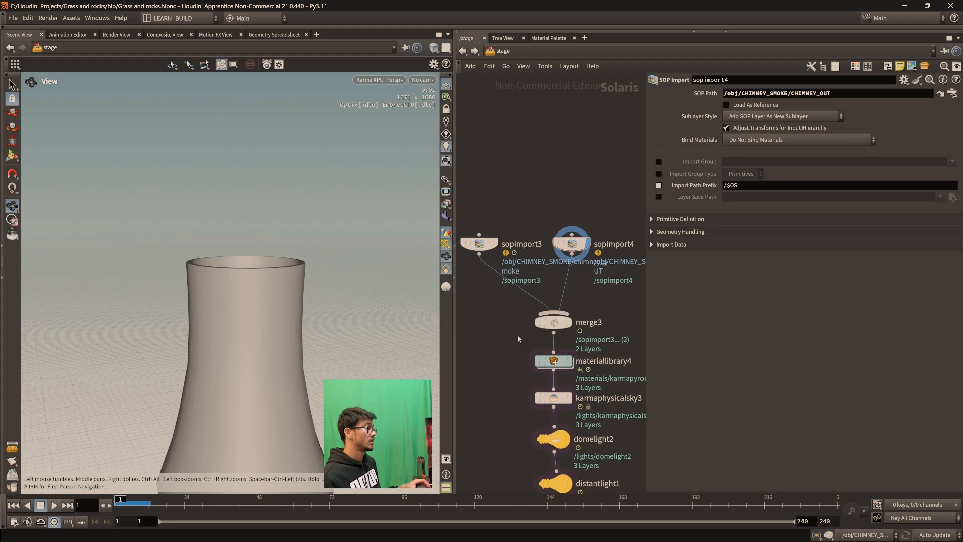
Step: Display merge3's combined result and examine the kma_pyroshader1 settings inside materiallibrary4's karmapyromaterial1
{"action": "mouse_move", "coordinate": [561, 344]}
{"action": "left_click", "coordinate": [560, 344]}
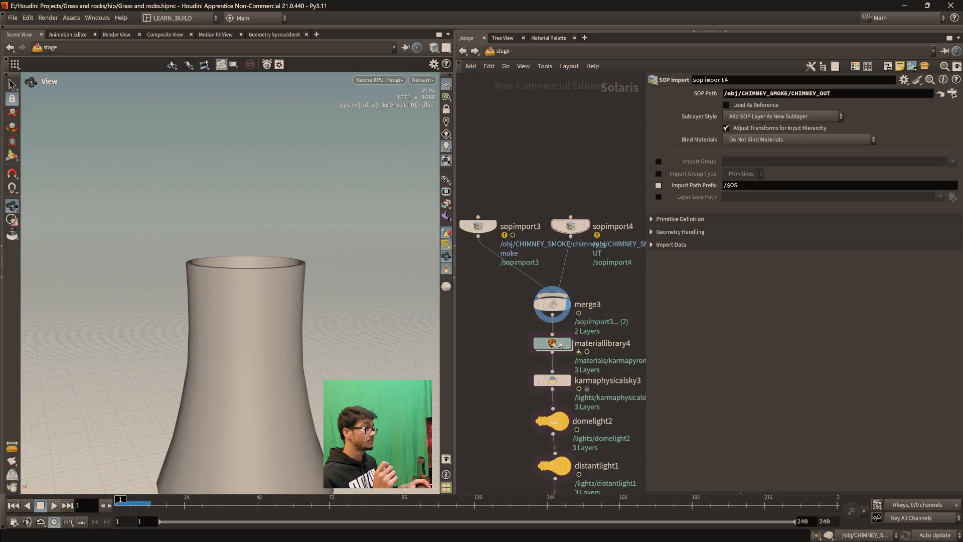
{"action": "left_click", "coordinate": [945, 212]}
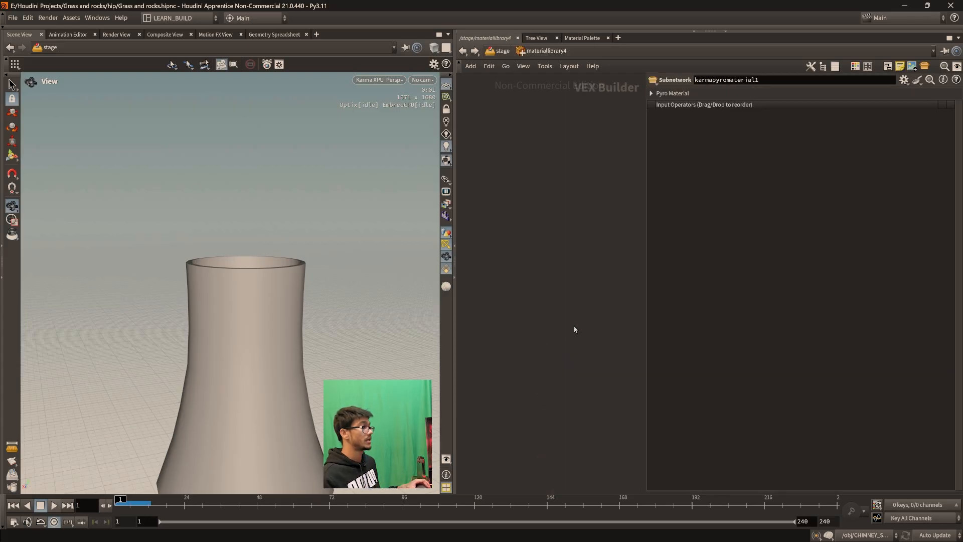
{"action": "left_click_drag", "start_coordinate": [478, 240], "coordinate": [602, 410]}
{"action": "double_click", "coordinate": [552, 321]}
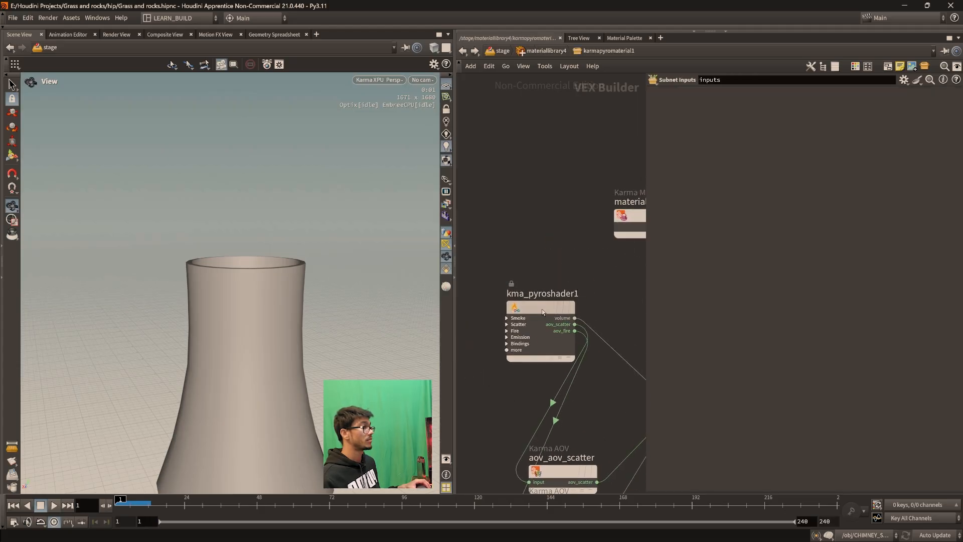
{"action": "left_click", "coordinate": [529, 308]}
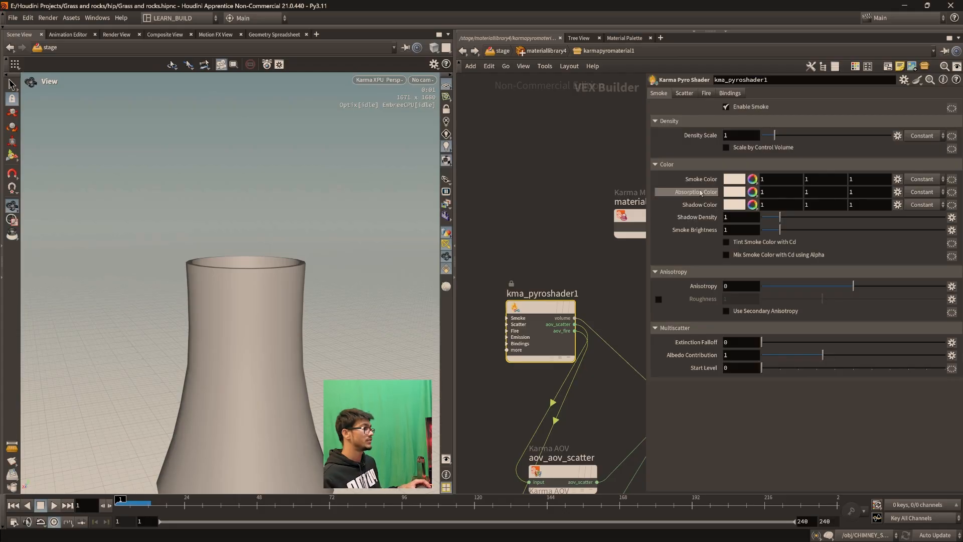
Step: Return to the stage network and compare materiallibrary4's geometry path assignment with the sopimport3 node
{"action": "key", "text": "h"}
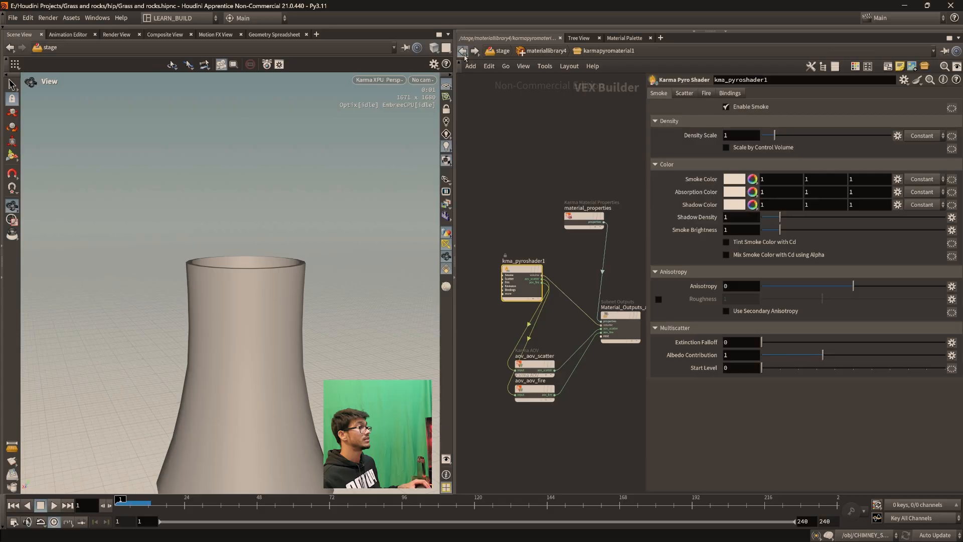
{"action": "key", "text": "u"}
{"action": "key", "text": "u"}
{"action": "middle_click_drag", "start_coordinate": [600, 284], "coordinate": [605, 261]}
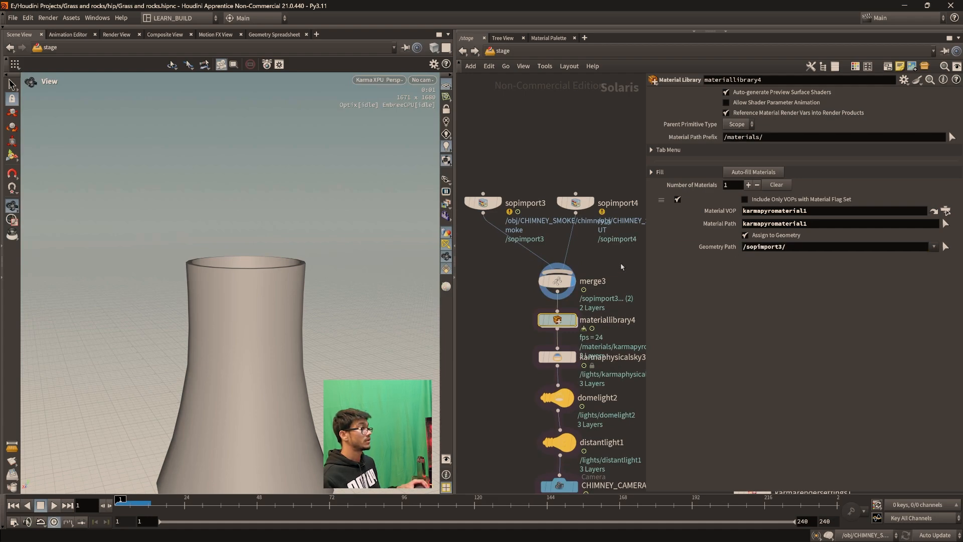
{"action": "left_click_drag", "start_coordinate": [530, 159], "coordinate": [476, 271]}
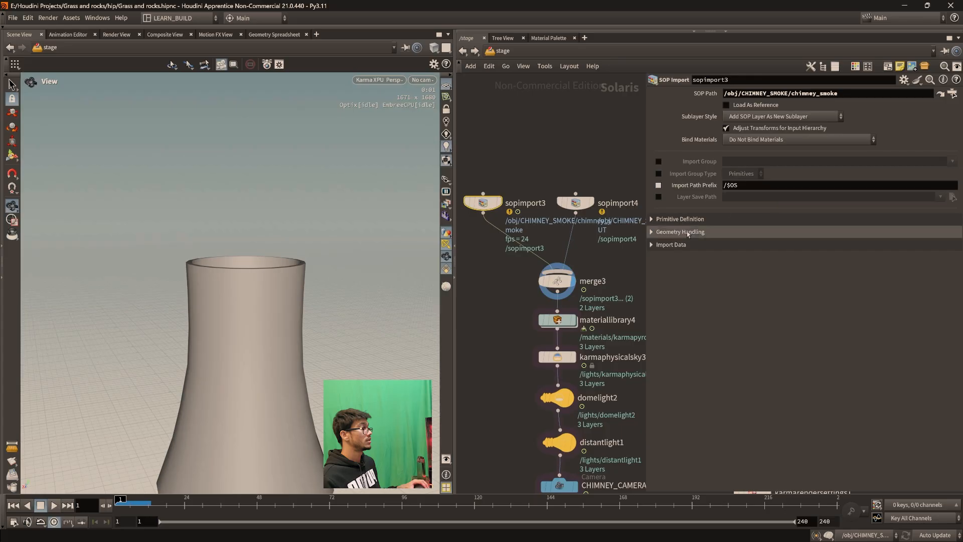
{"action": "left_click", "coordinate": [556, 280]}
{"action": "left_click", "coordinate": [557, 320]}
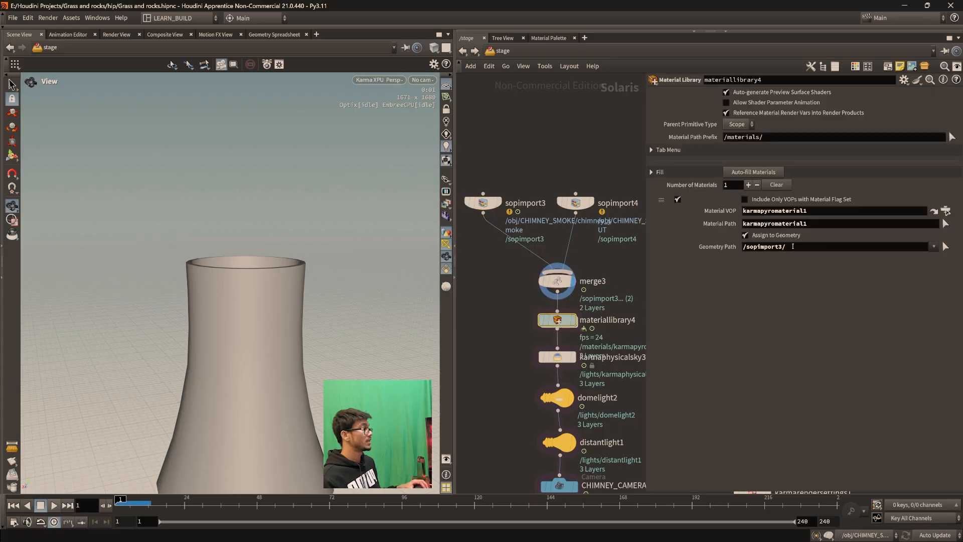
{"action": "left_click_drag", "start_coordinate": [459, 151], "coordinate": [528, 280]}
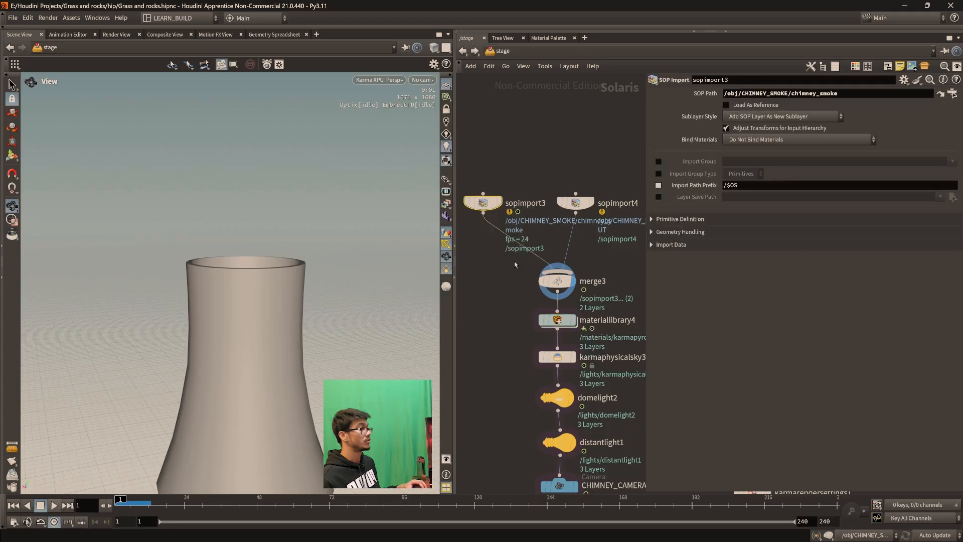
Step: Display sopimport3's smoke alone, and after that the chimney with its pyro material at materiallibrary4
{"action": "left_click", "coordinate": [499, 202]}
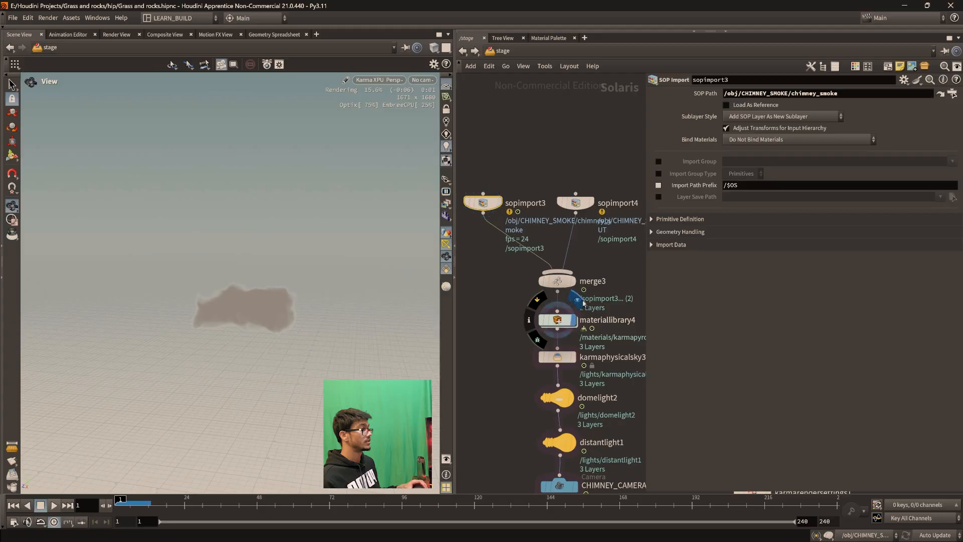
{"action": "left_click", "coordinate": [582, 301]}
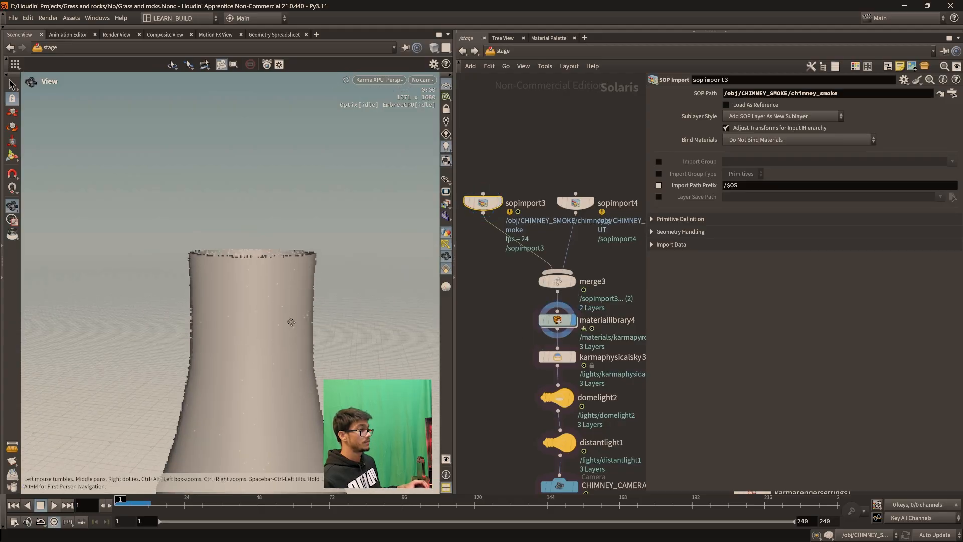
{"action": "right_click_drag", "start_coordinate": [291, 323], "coordinate": [296, 366]}
{"action": "middle_click_drag", "start_coordinate": [500, 388], "coordinate": [477, 373]}
{"action": "scroll", "coordinate": [532, 356], "scroll_direction": "up", "scroll_amount": 2}
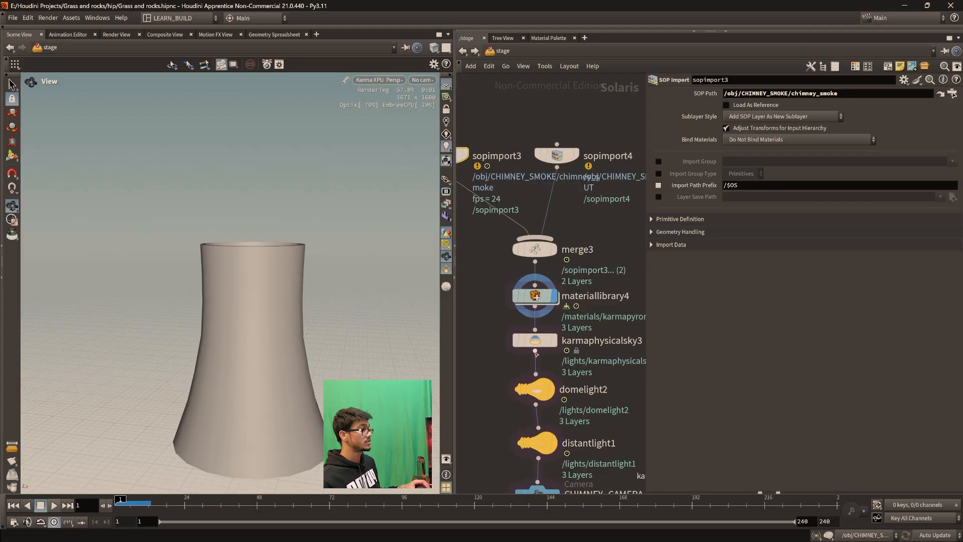
Step: Display the lighting cumulatively at karmaphysicalsky3, domelight2 and distantlight1 in the Karma viewport
{"action": "mouse_move", "coordinate": [534, 351]}
{"action": "left_click", "coordinate": [561, 325]}
{"action": "left_click_drag", "start_coordinate": [256, 325], "coordinate": [250, 318]}
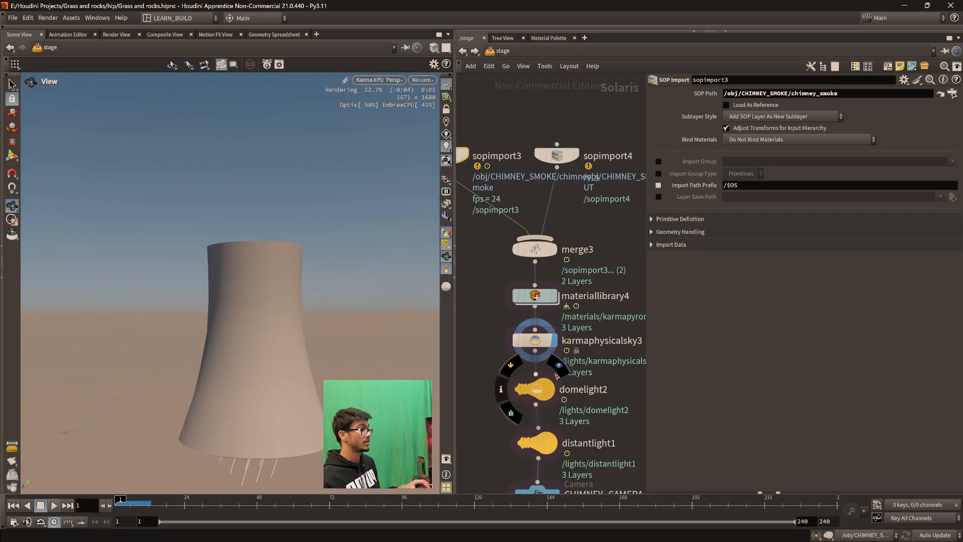
{"action": "left_click", "coordinate": [557, 373]}
{"action": "middle_click_drag", "start_coordinate": [538, 443], "coordinate": [532, 414]}
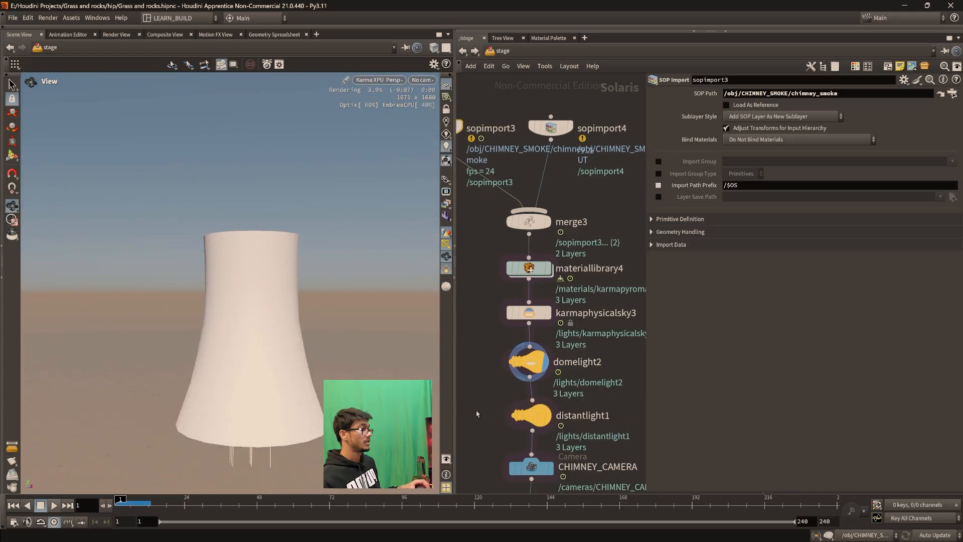
{"action": "left_click", "coordinate": [555, 393]}
Step: Examine the base properties of domelight2 and distantlight1, especially their intensity
{"action": "left_click", "coordinate": [535, 365]}
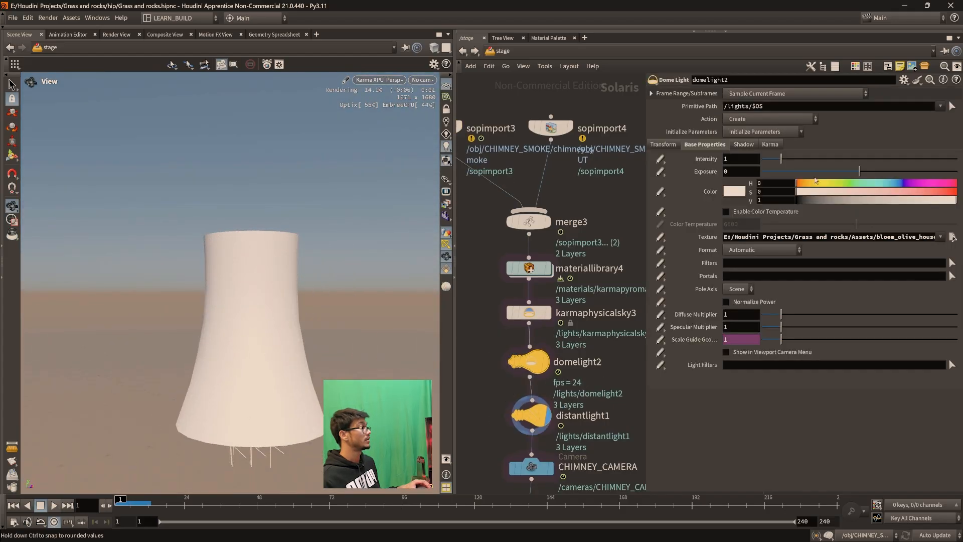
{"action": "left_click", "coordinate": [744, 160]}
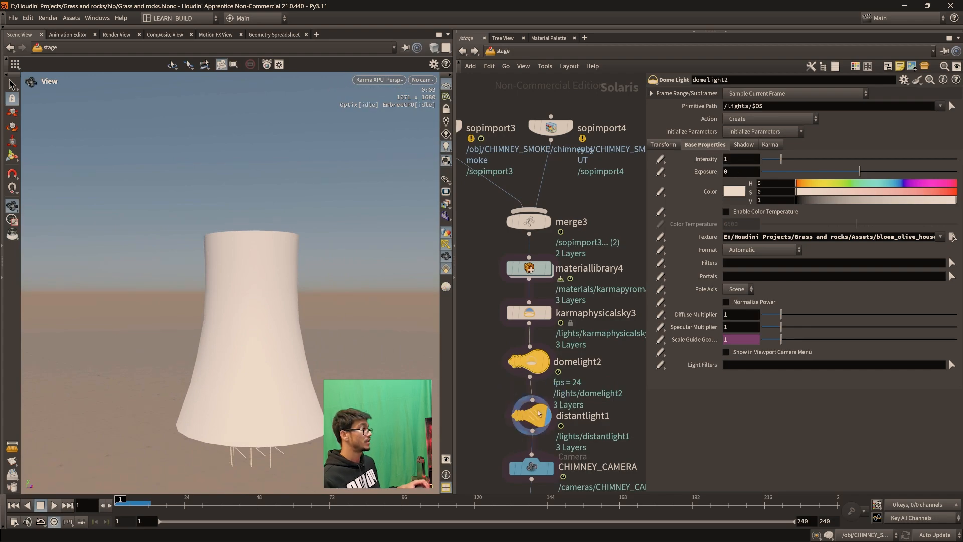
{"action": "left_click", "coordinate": [538, 413]}
{"action": "left_click", "coordinate": [733, 159]}
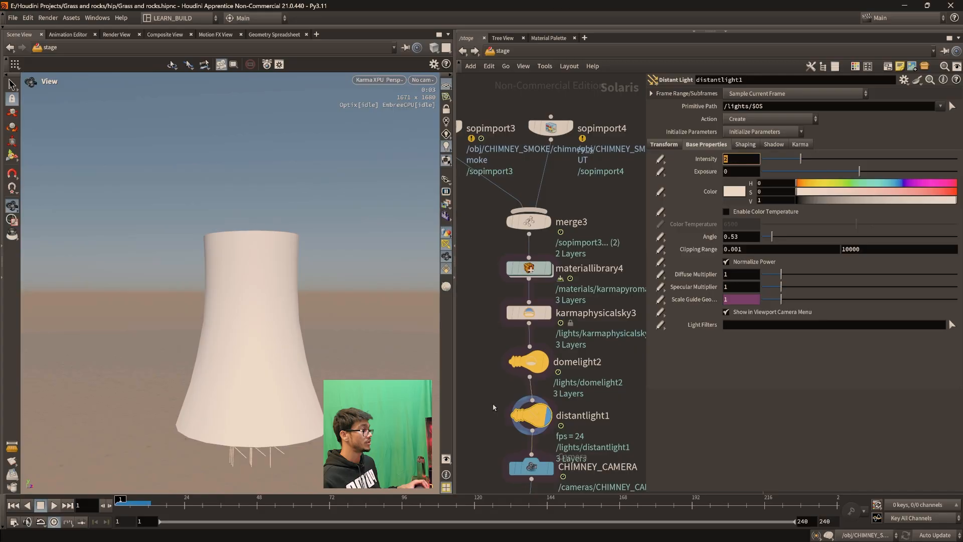
{"action": "middle_click_drag", "start_coordinate": [493, 406], "coordinate": [492, 310]}
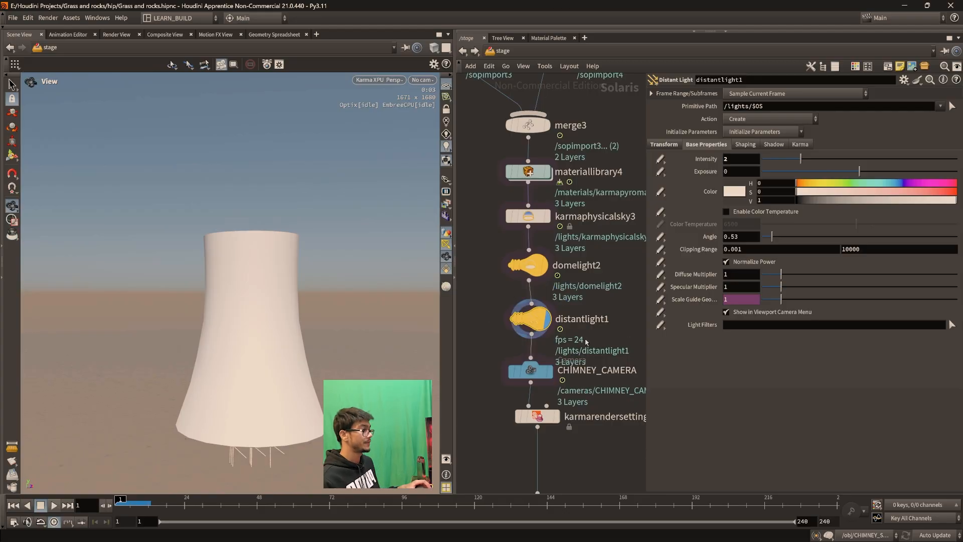
Step: Display the chain at CHIMNEY_CAMERA, inspect the lit chimney and look through CHIMNEY_CAMERA in the viewport
{"action": "mouse_move", "coordinate": [538, 380]}
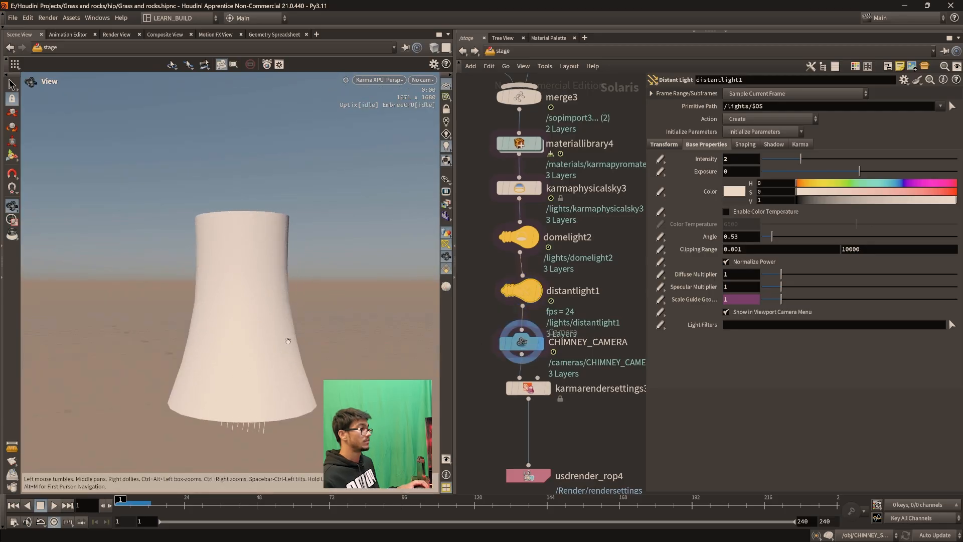
{"action": "left_click_drag", "start_coordinate": [319, 356], "coordinate": [423, 364]}
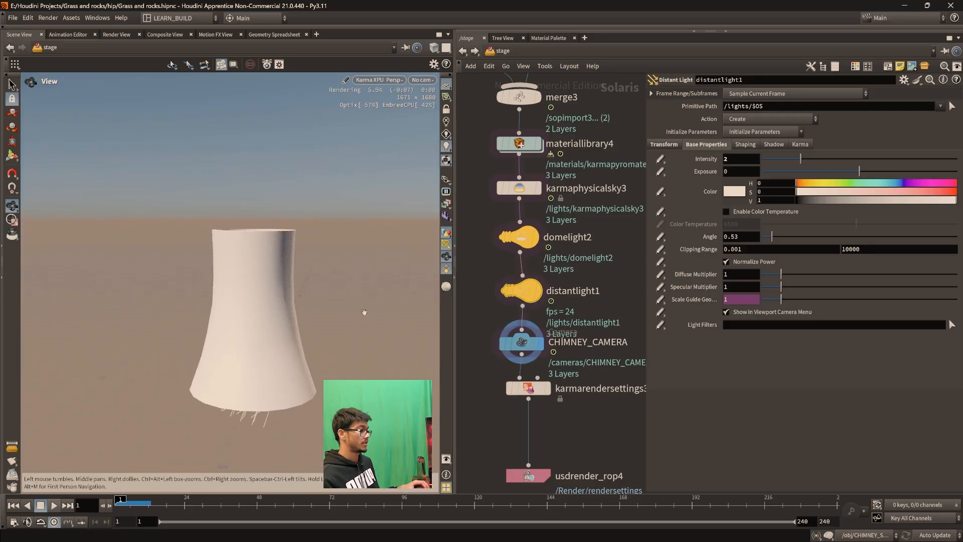
{"action": "key", "text": "Return"}
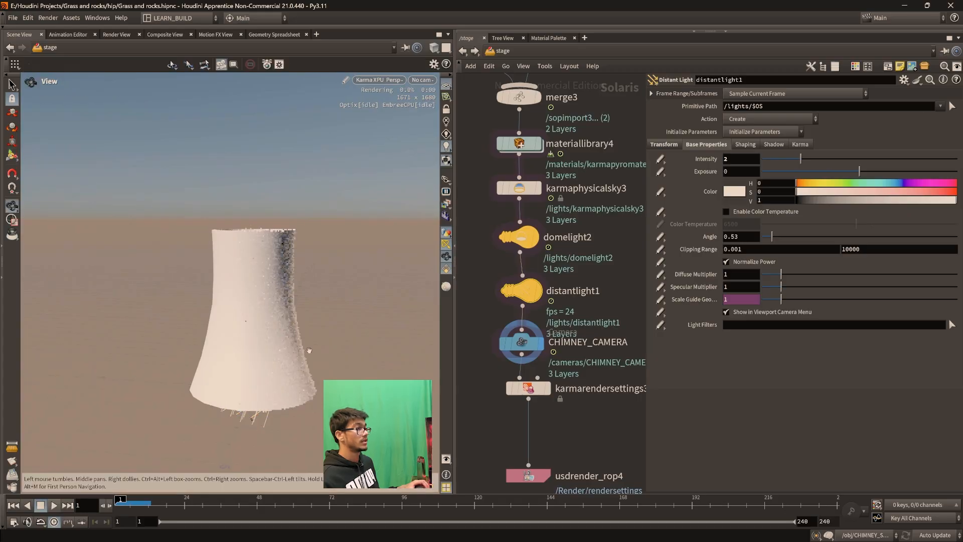
{"action": "left_click", "coordinate": [522, 343]}
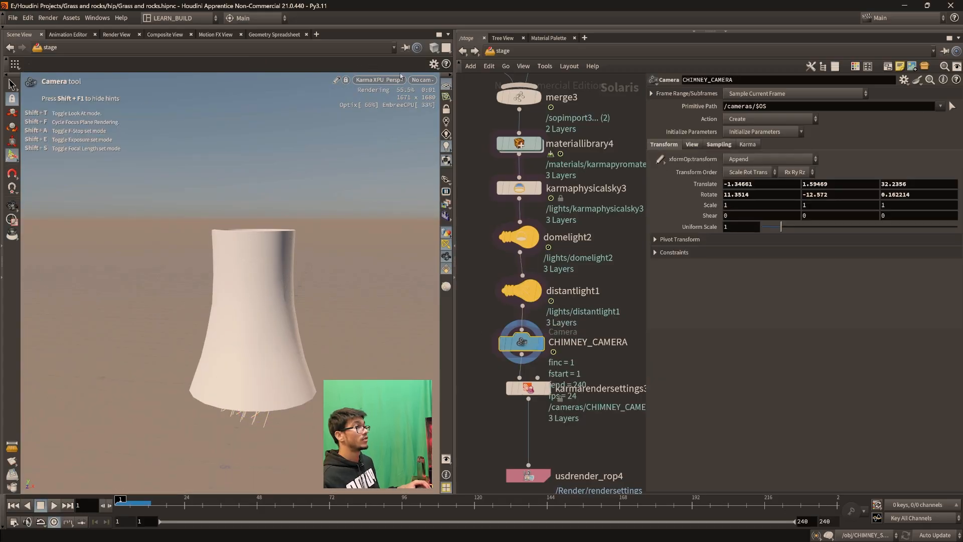
{"action": "left_click", "coordinate": [422, 80]}
{"action": "left_click", "coordinate": [424, 91]}
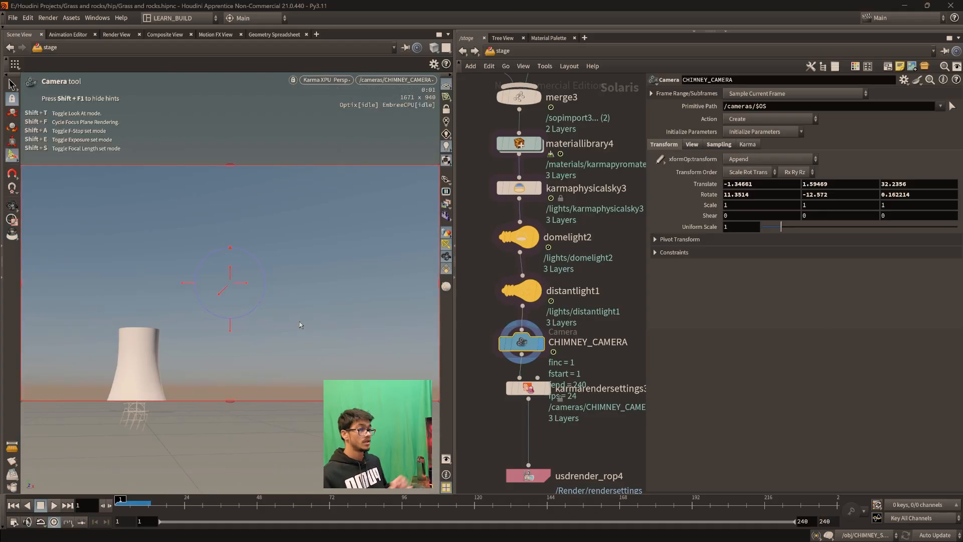
{"action": "mouse_move", "coordinate": [123, 499]}
{"action": "left_mouse_down"}
{"action": "mouse_move", "coordinate": [146, 501]}
{"action": "mouse_move", "coordinate": [106, 500]}
{"action": "left_mouse_up"}
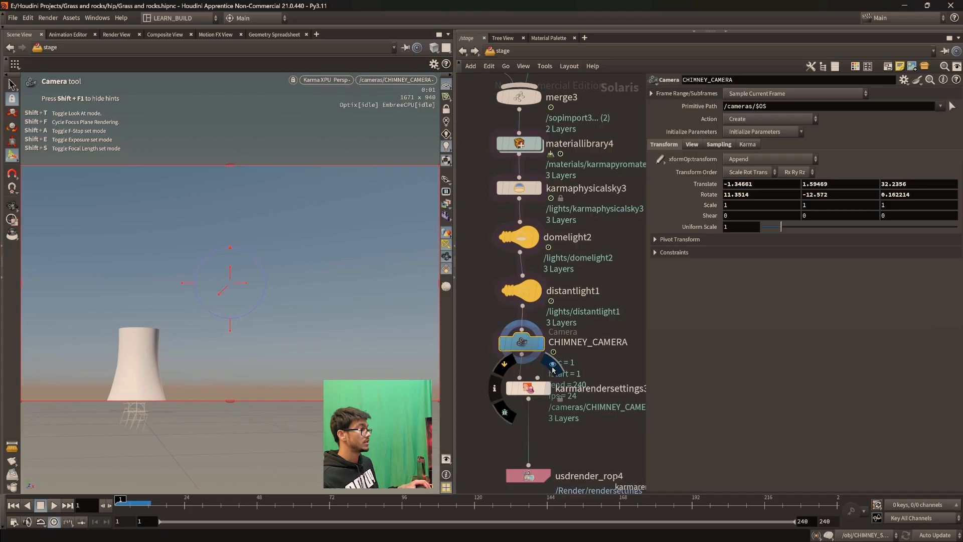
Step: Display karmarendersettings3 and switch the viewport from Karma XPU to the standard viewport renderer
{"action": "left_click", "coordinate": [552, 365]}
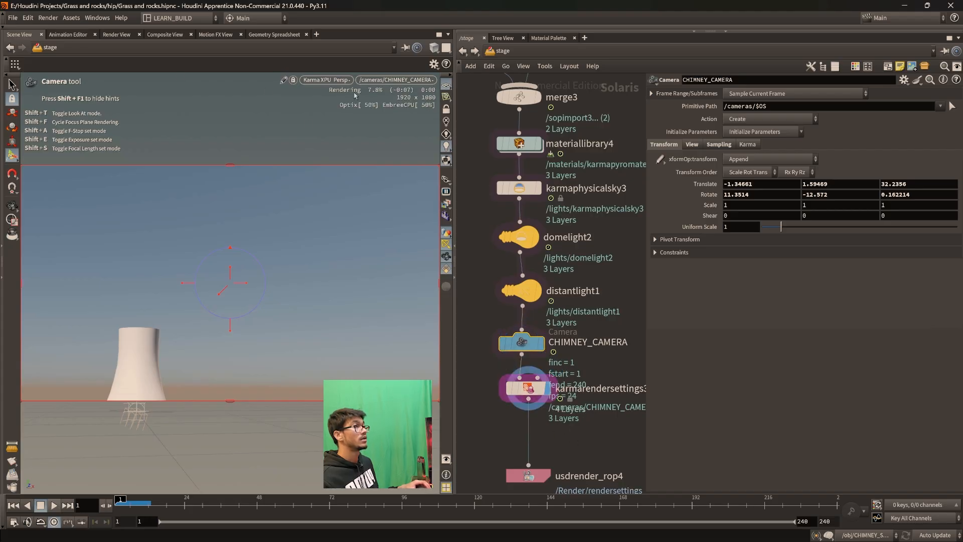
{"action": "left_click", "coordinate": [372, 82]}
{"action": "left_click", "coordinate": [322, 79]}
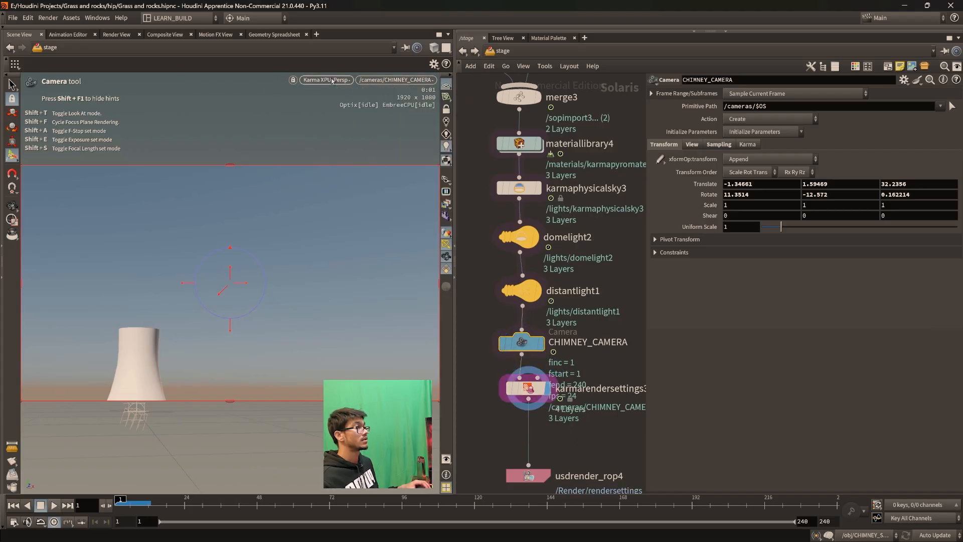
{"action": "left_click", "coordinate": [332, 81]}
{"action": "left_click", "coordinate": [328, 97]}
Step: Move the karmarendersettings3 node down, closer to usdrender_rop4
{"action": "middle_click_drag", "start_coordinate": [581, 448], "coordinate": [563, 398]}
{"action": "scroll", "coordinate": [565, 369], "scroll_direction": "down", "scroll_amount": 3}
{"action": "scroll", "coordinate": [566, 370], "scroll_direction": "up", "scroll_amount": 3}
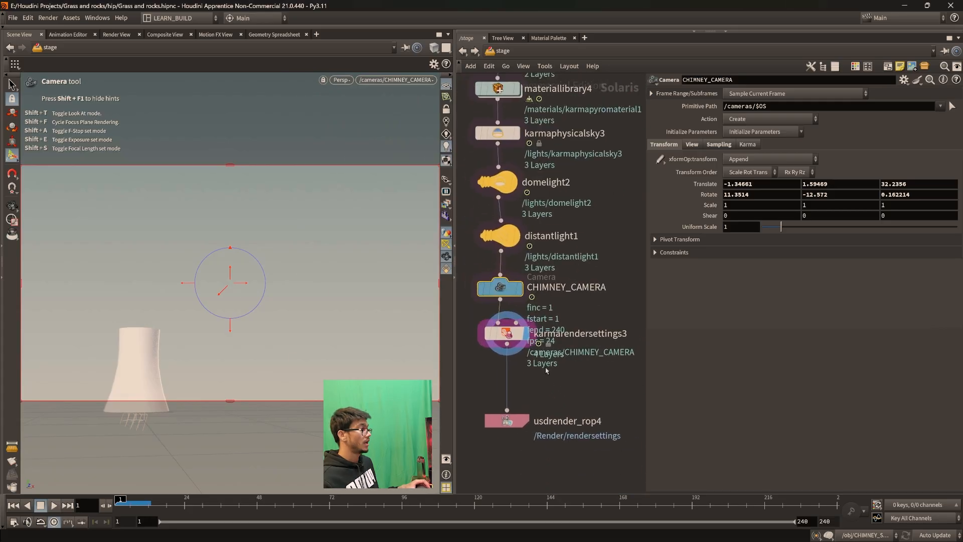
{"action": "left_click_drag", "start_coordinate": [509, 337], "coordinate": [509, 376]}
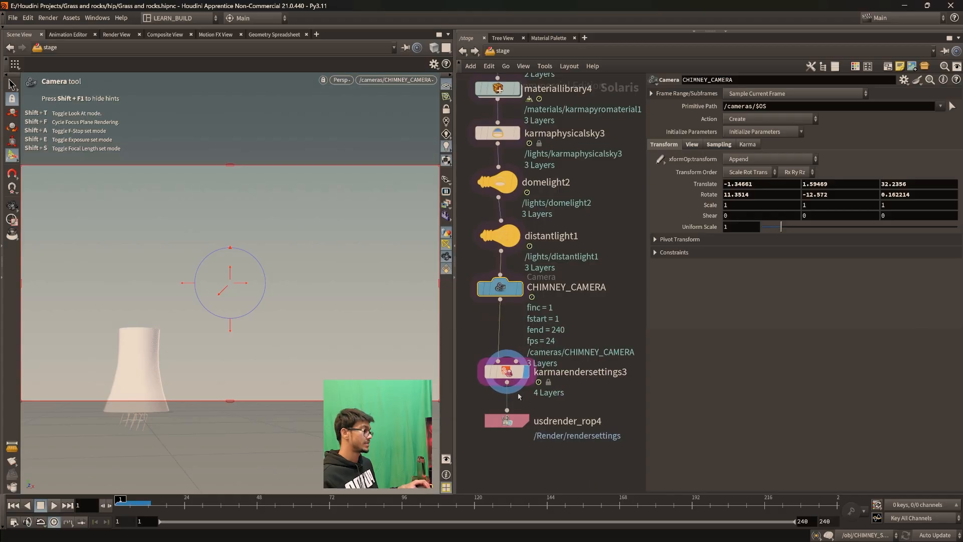
Step: Examine karmarendersettings3's resolution, output picture and camera path, and check the path against the CHIMNEY_CAMERA node
{"action": "left_click", "coordinate": [508, 372]}
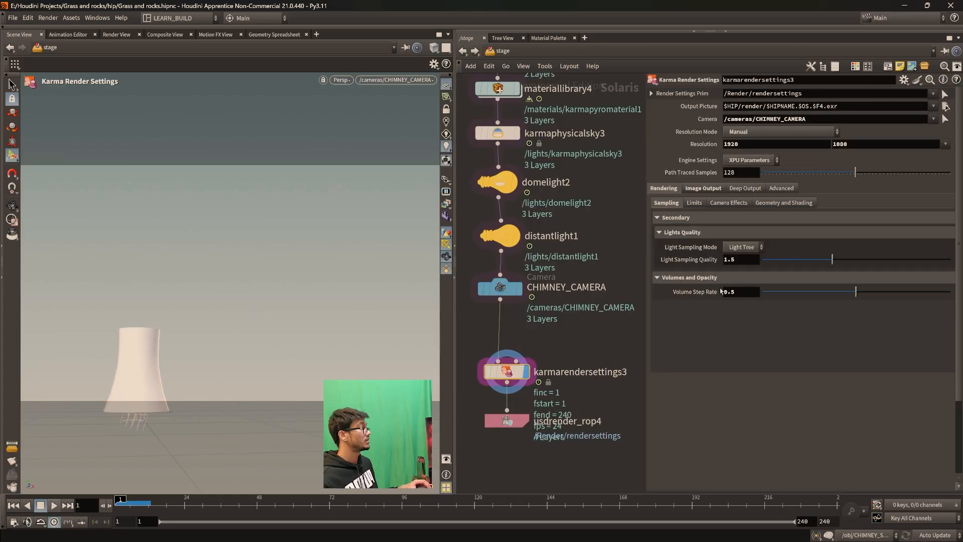
{"action": "double_click", "coordinate": [854, 148]}
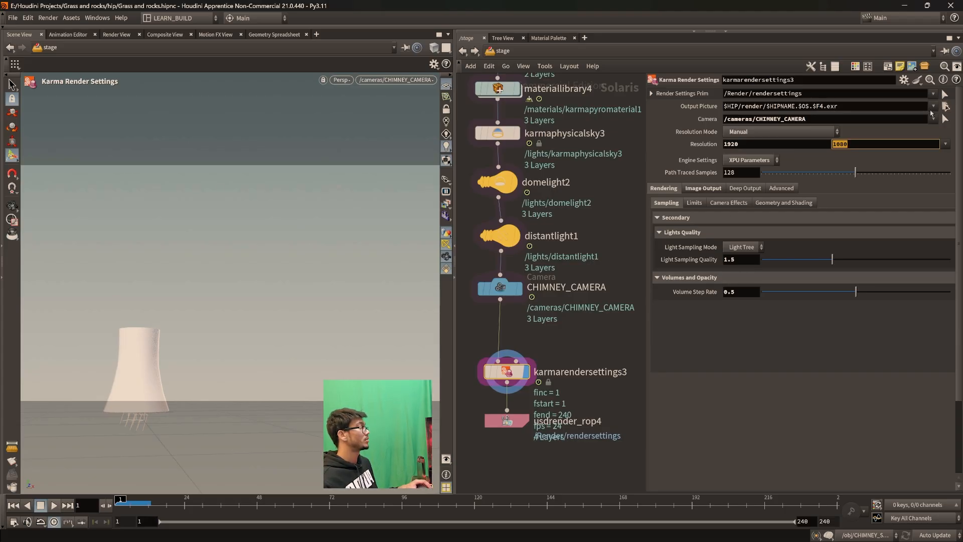
{"action": "double_click", "coordinate": [830, 106]}
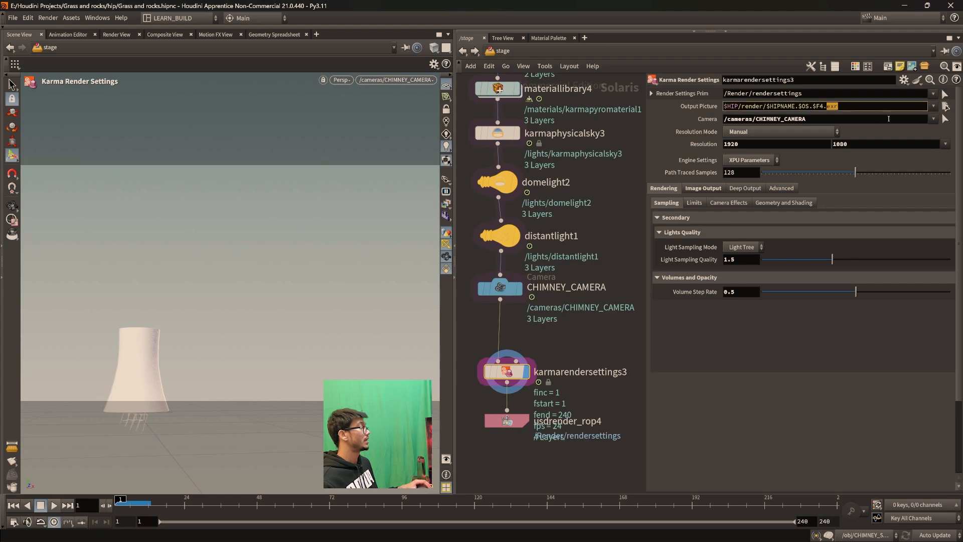
{"action": "triple_click", "coordinate": [840, 122]}
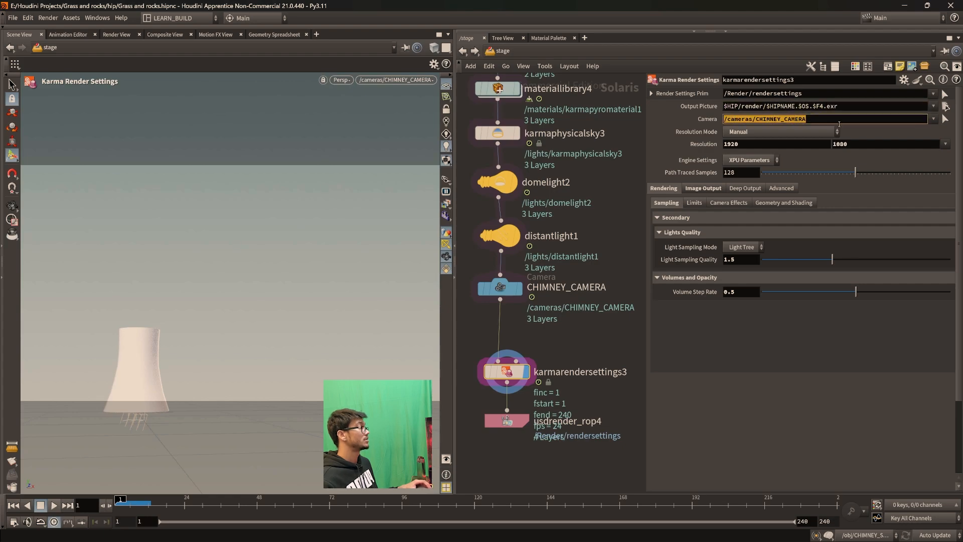
{"action": "left_click", "coordinate": [497, 288]}
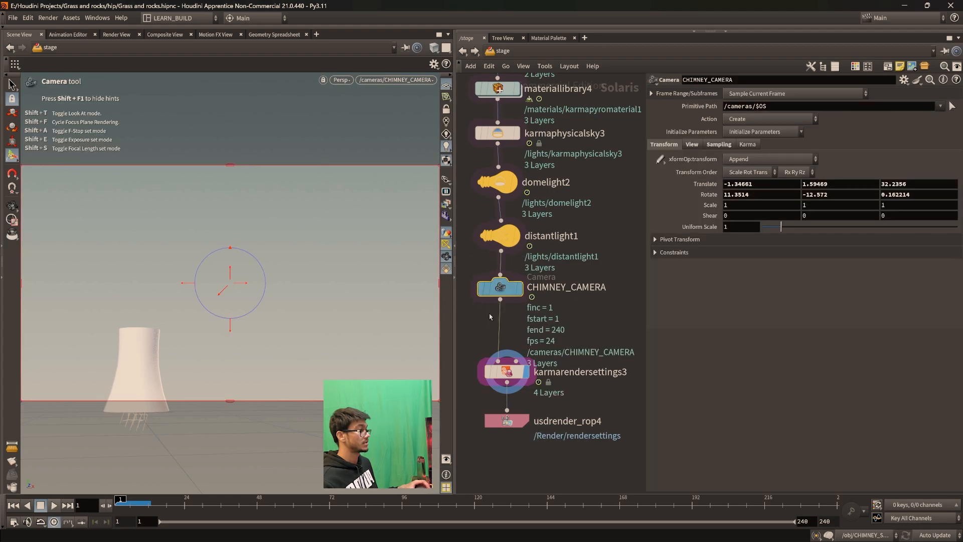
Step: Examine usdrender_rop4's frame range and render delegate, and review the whole chimney render chain
{"action": "left_click", "coordinate": [507, 421]}
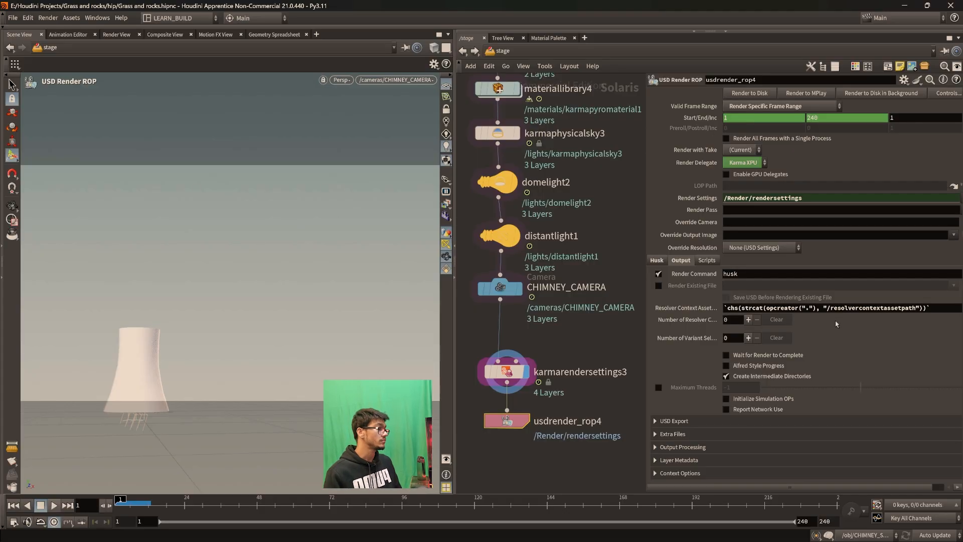
{"action": "scroll", "coordinate": [594, 335], "scroll_direction": "down", "scroll_amount": 5}
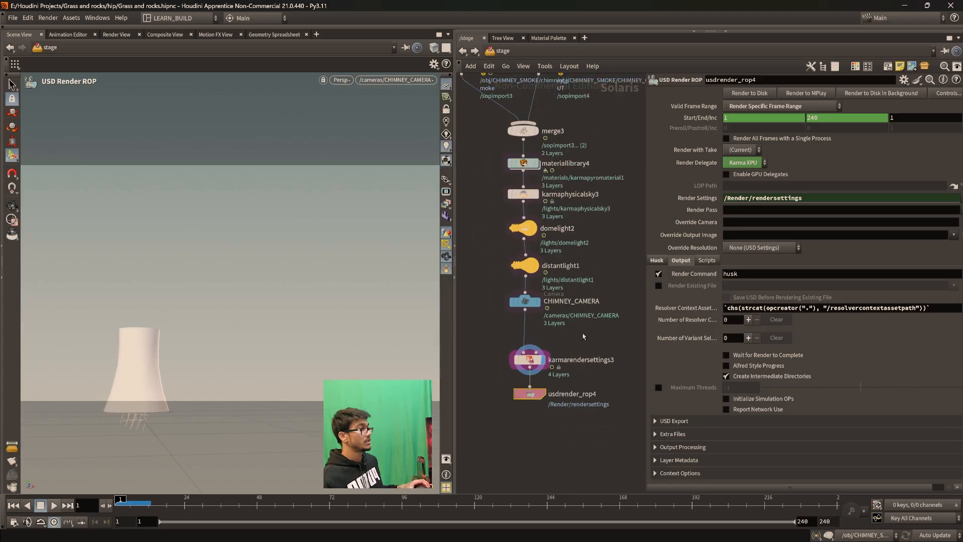
{"action": "scroll", "coordinate": [591, 332], "scroll_direction": "up", "scroll_amount": 4}
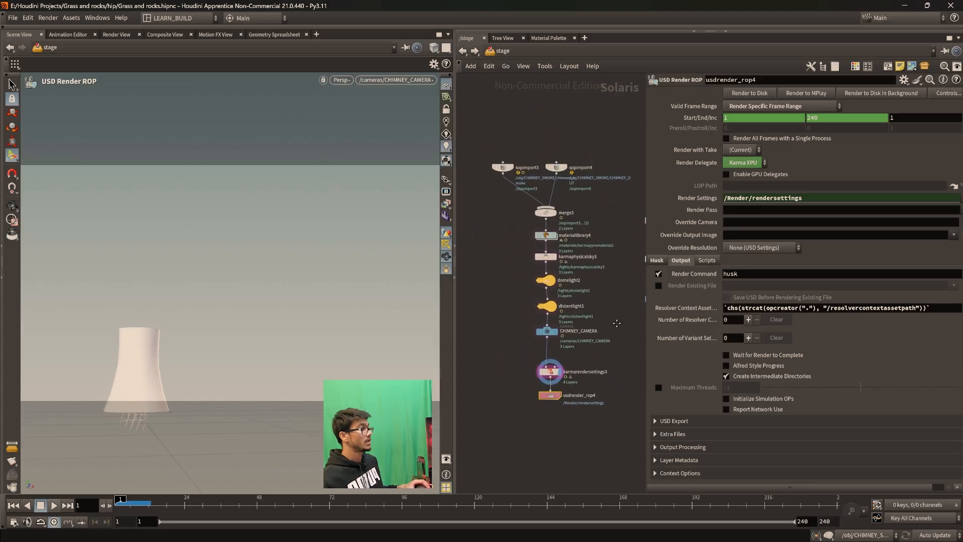